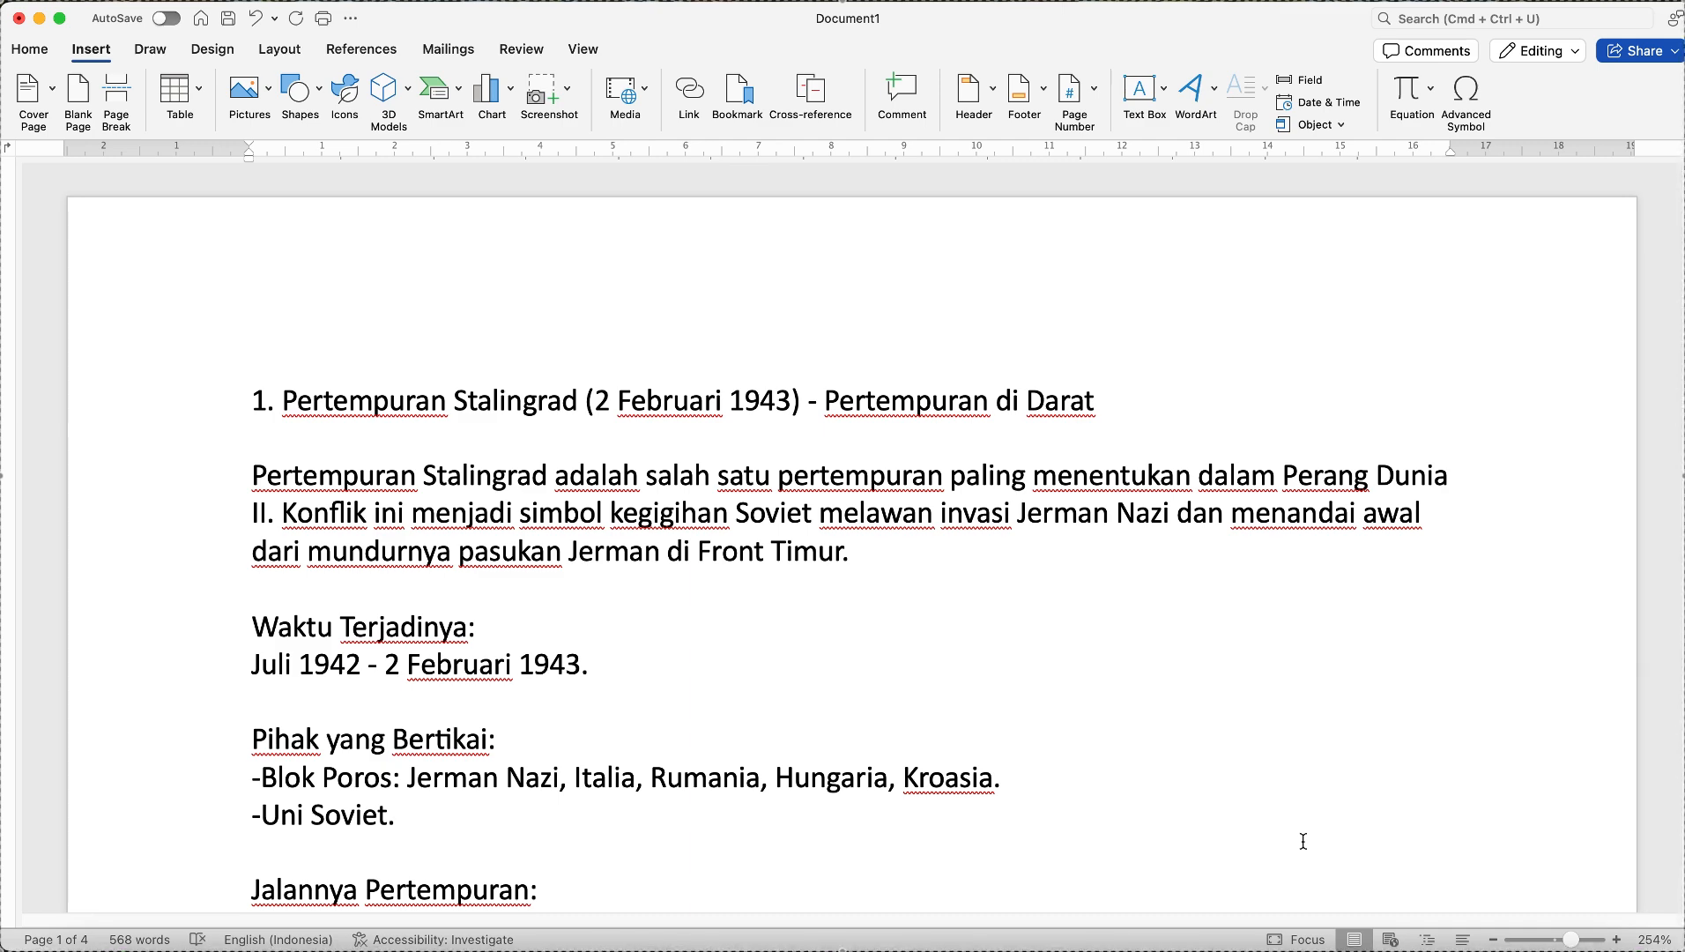
Read through the Pertempuran Stalingrad section, from its introduction to the lessons learned and the picture at its end.
{"action": "scroll", "coordinate": [1305, 841], "scroll_direction": "down", "scroll_amount": 8}
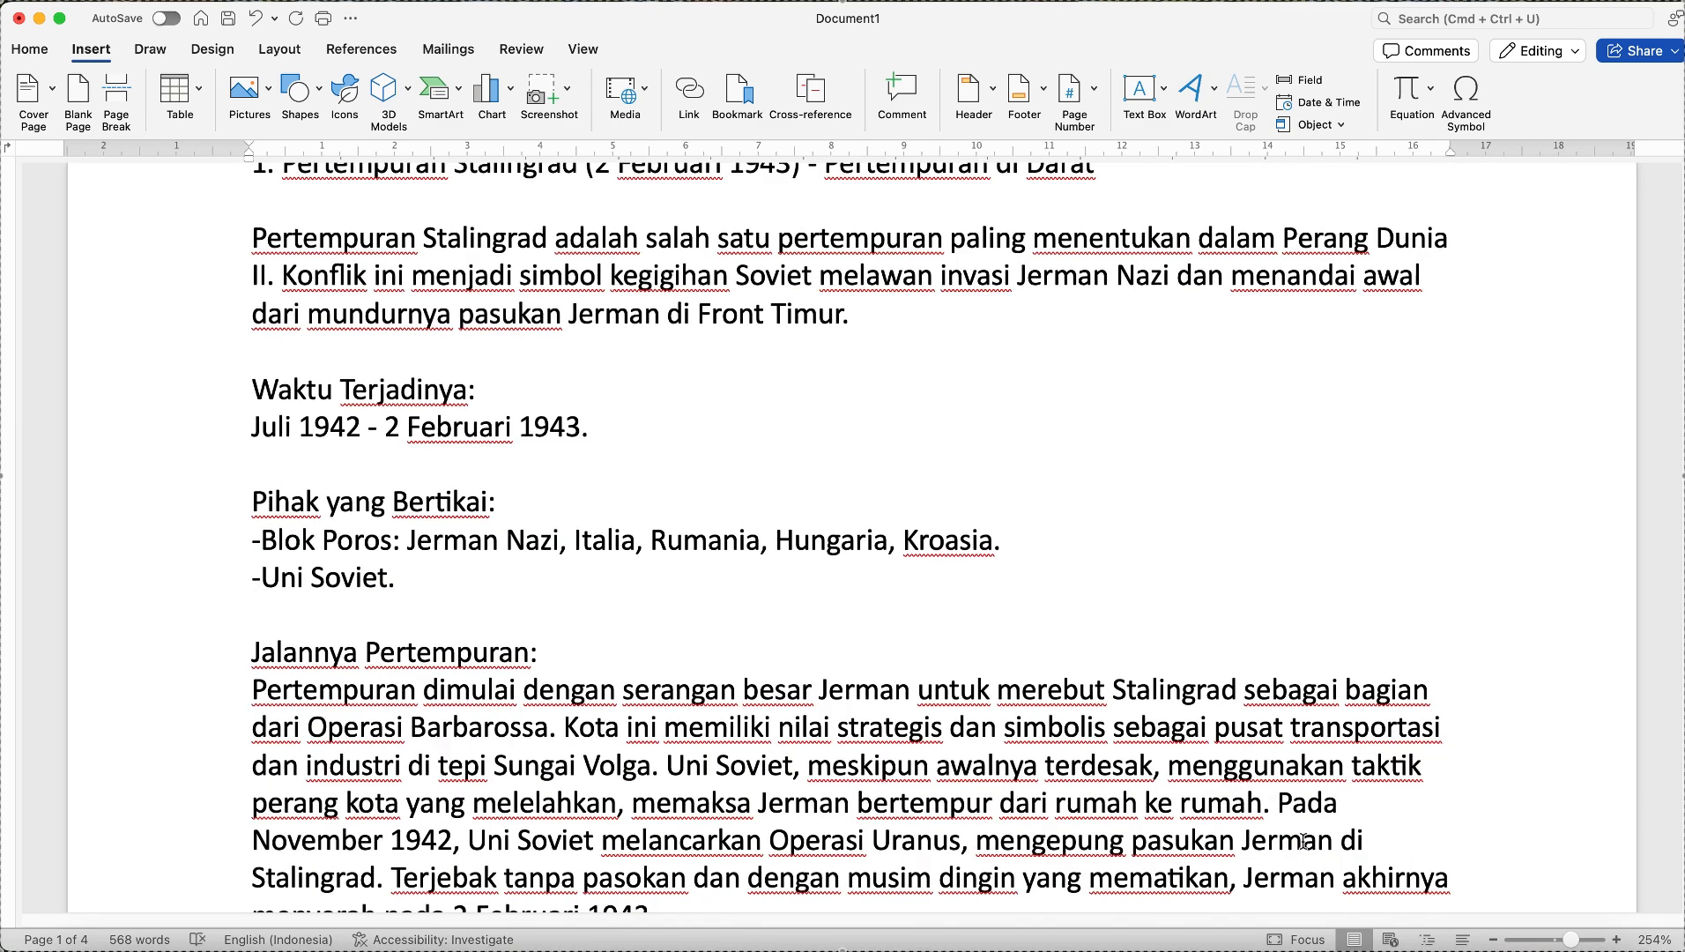
{"action": "scroll", "coordinate": [1305, 842], "scroll_direction": "down", "scroll_amount": 1}
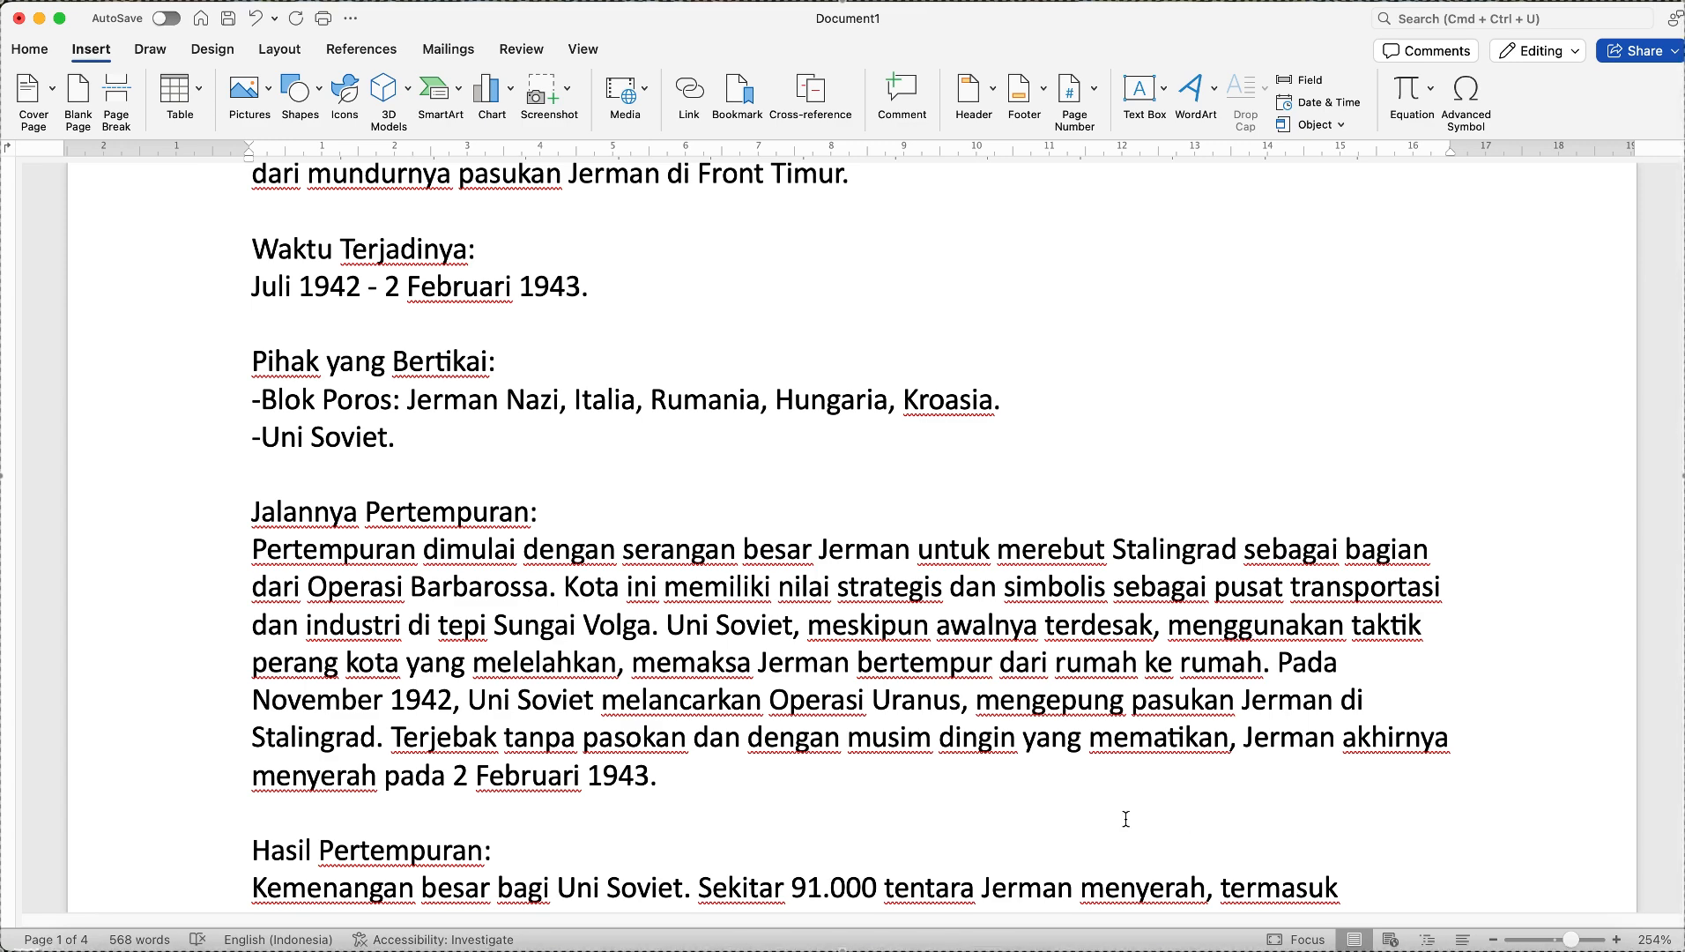
{"action": "scroll", "coordinate": [1043, 807], "scroll_direction": "down", "scroll_amount": 5}
{"action": "scroll", "coordinate": [1043, 807], "scroll_direction": "down", "scroll_amount": 1}
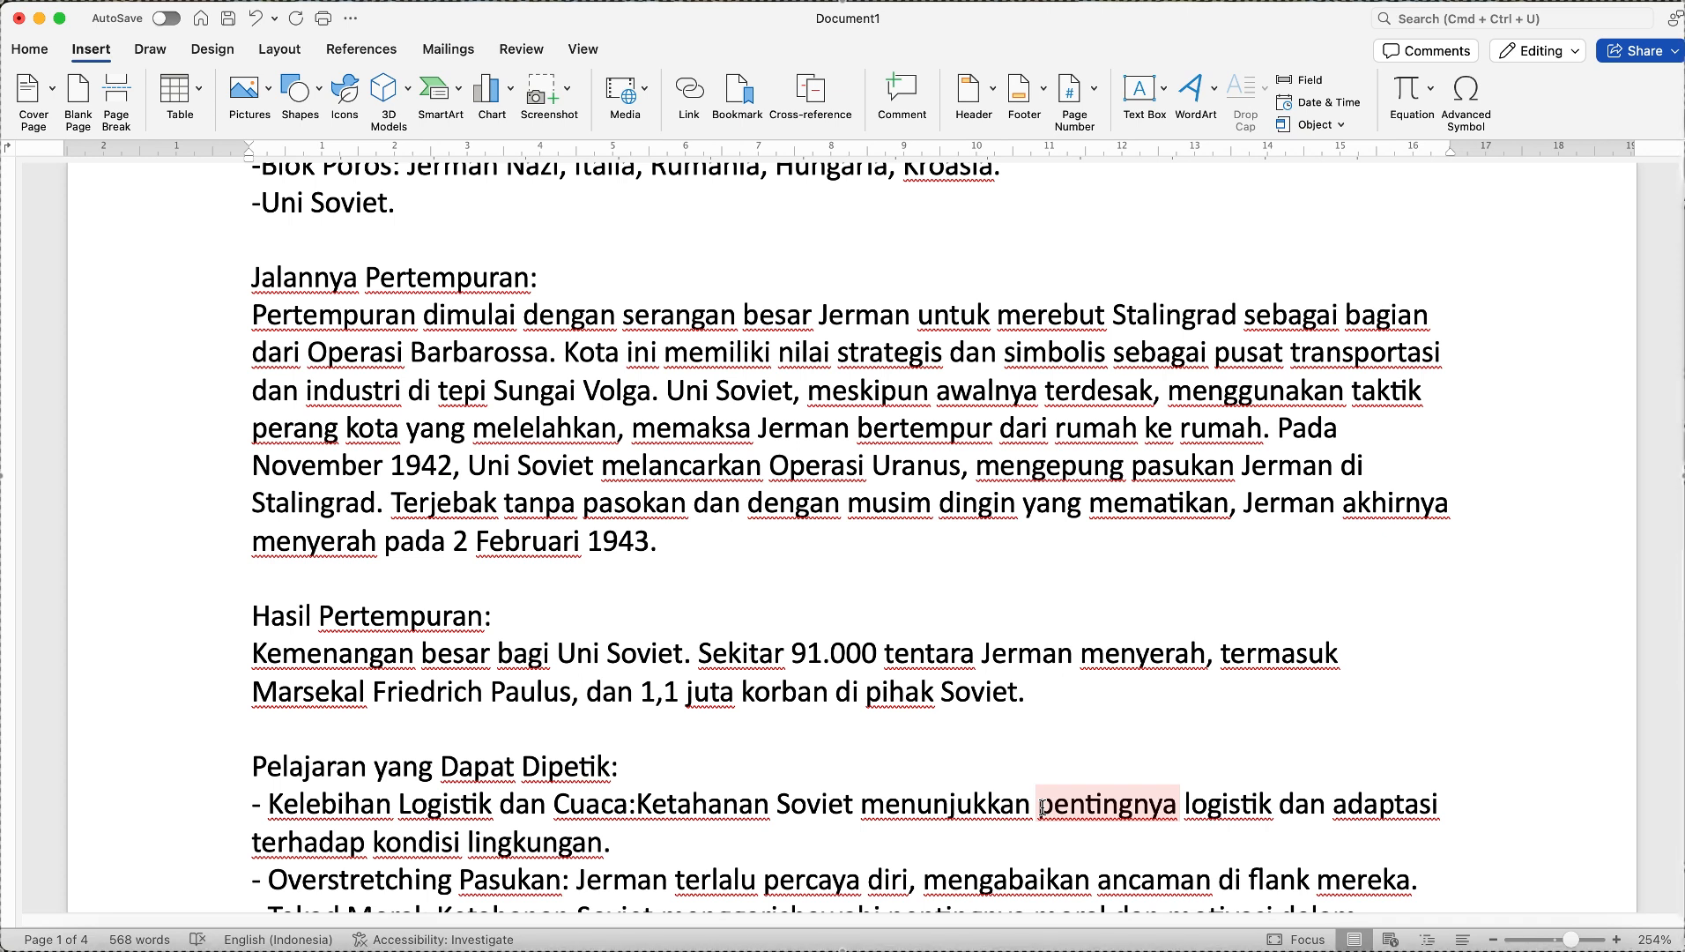
{"action": "scroll", "coordinate": [1045, 787], "scroll_direction": "down", "scroll_amount": 6}
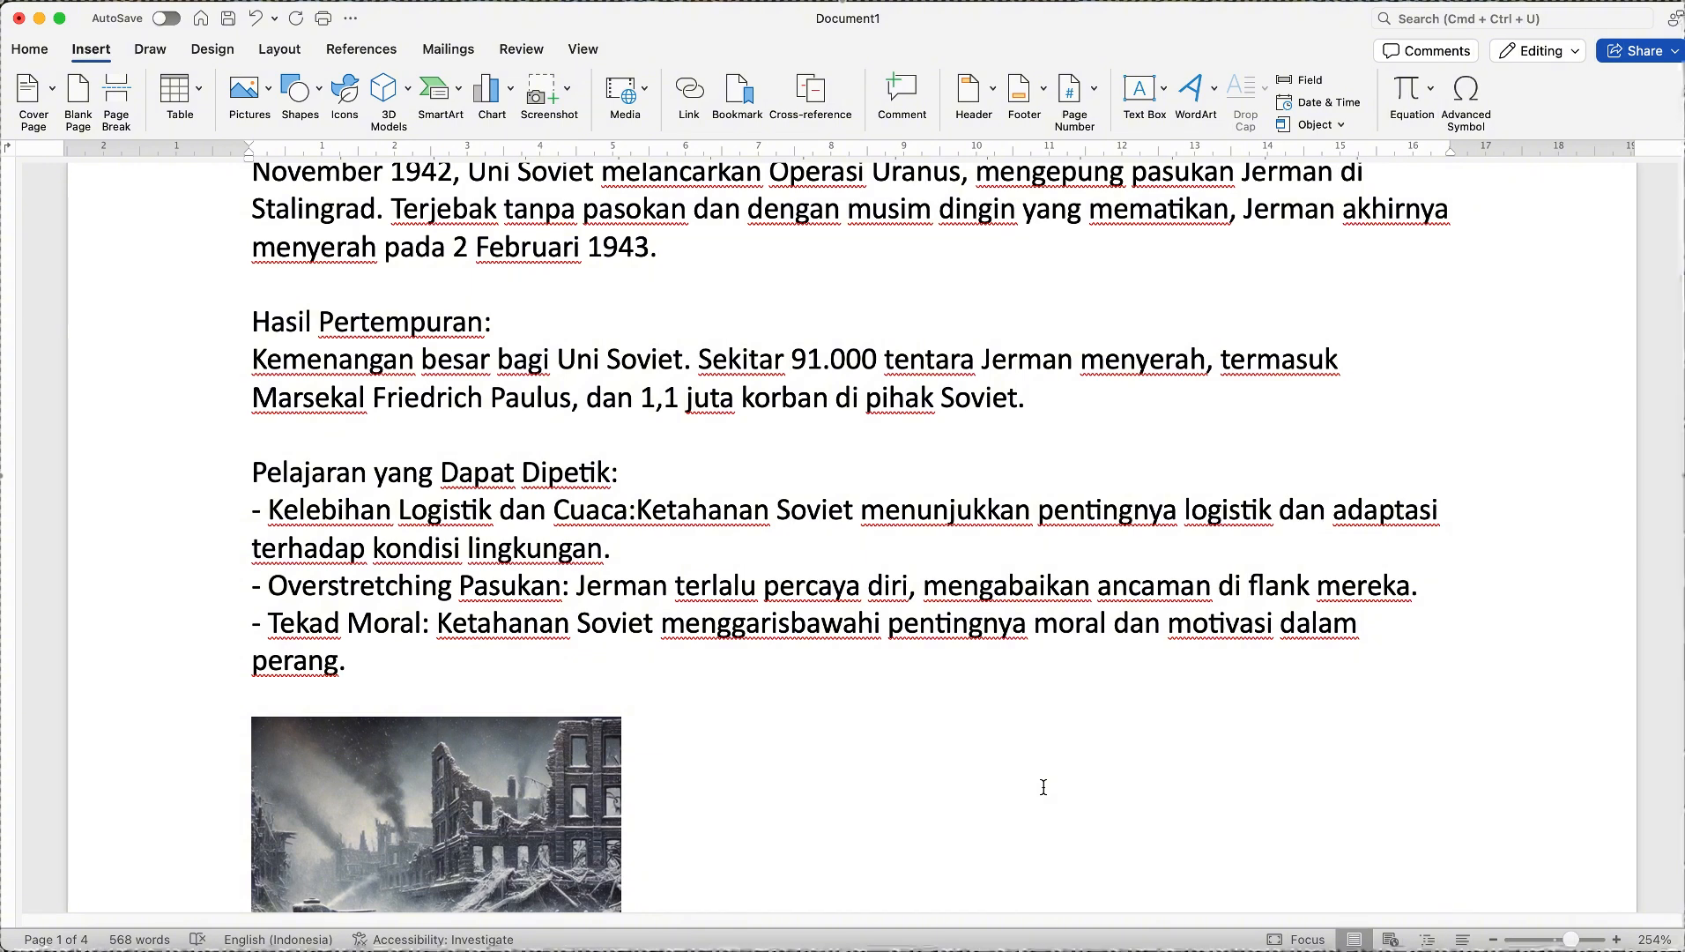
{"action": "scroll", "coordinate": [1044, 787], "scroll_direction": "down", "scroll_amount": 5}
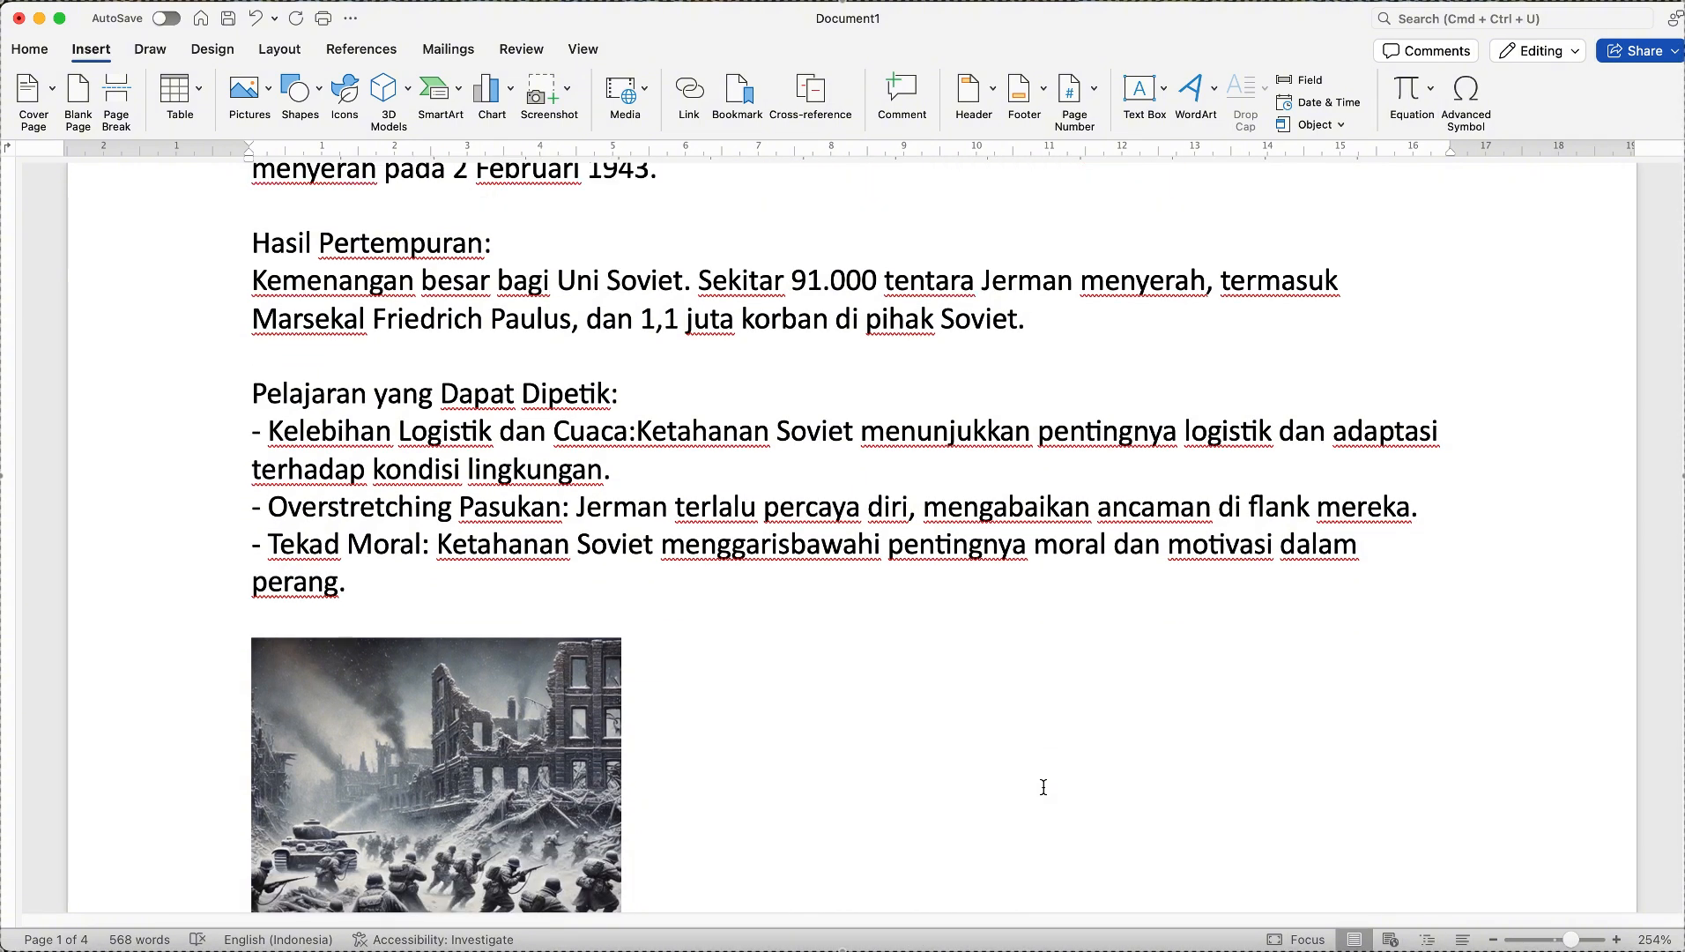
{"action": "scroll", "coordinate": [1044, 787], "scroll_direction": "down", "scroll_amount": 20}
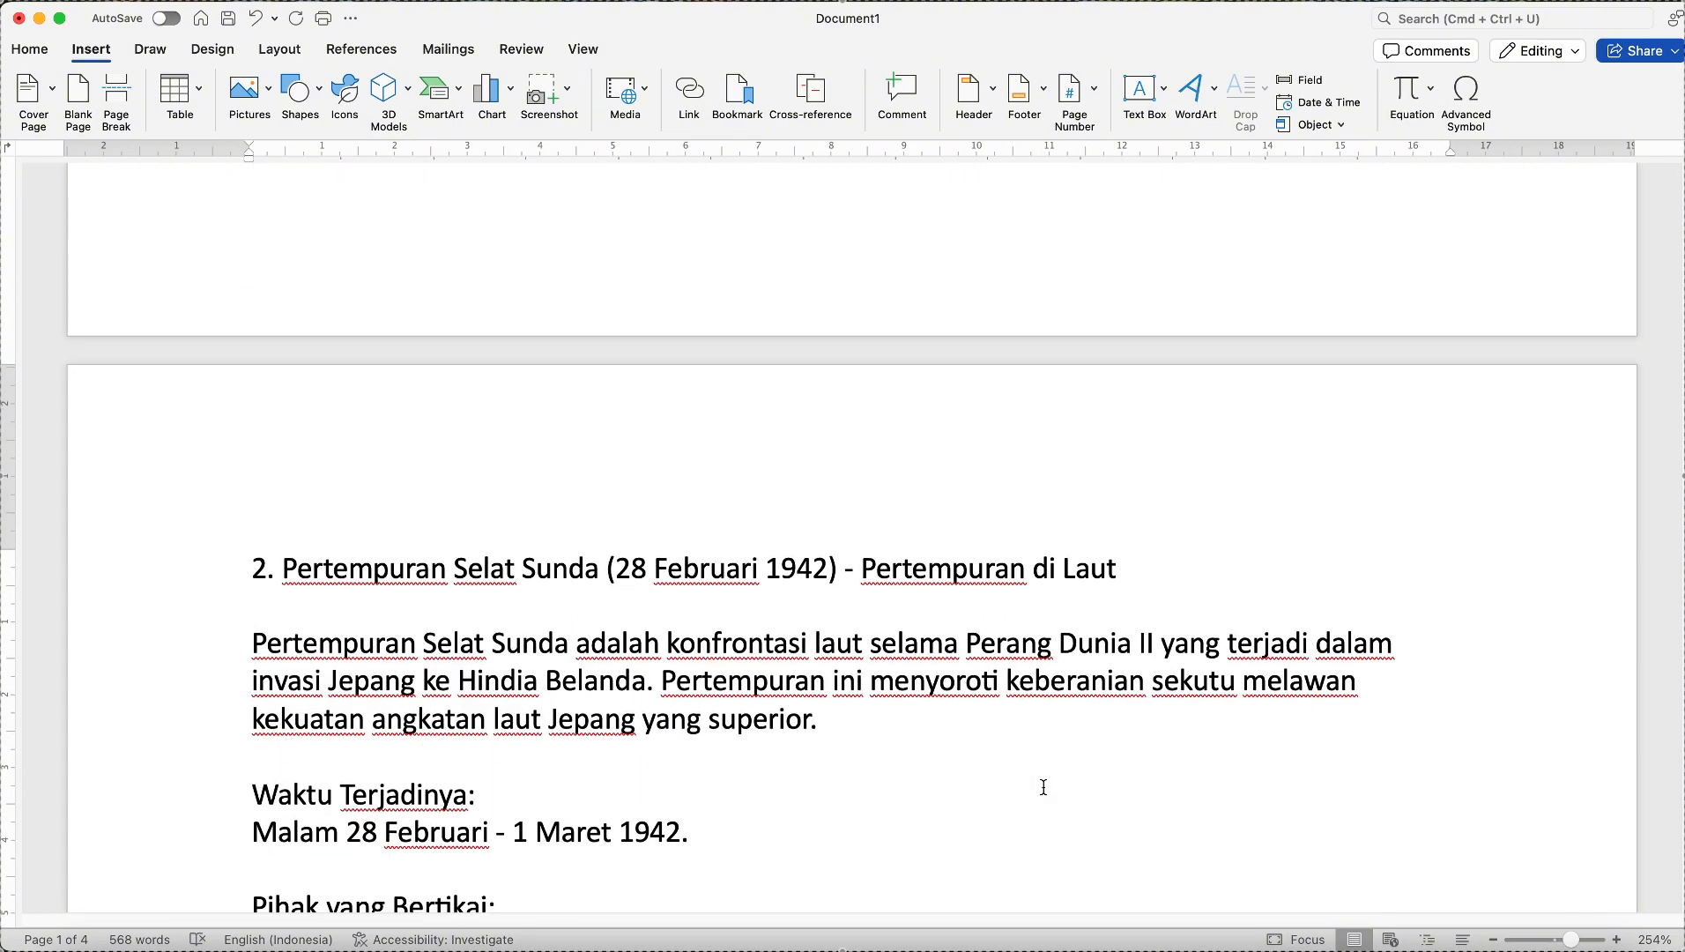
Review the Pertempuran Selat Sunda section, including its parties, course, outcome, lessons learned and naval battle picture.
{"action": "scroll", "coordinate": [1044, 787], "scroll_direction": "down", "scroll_amount": 1}
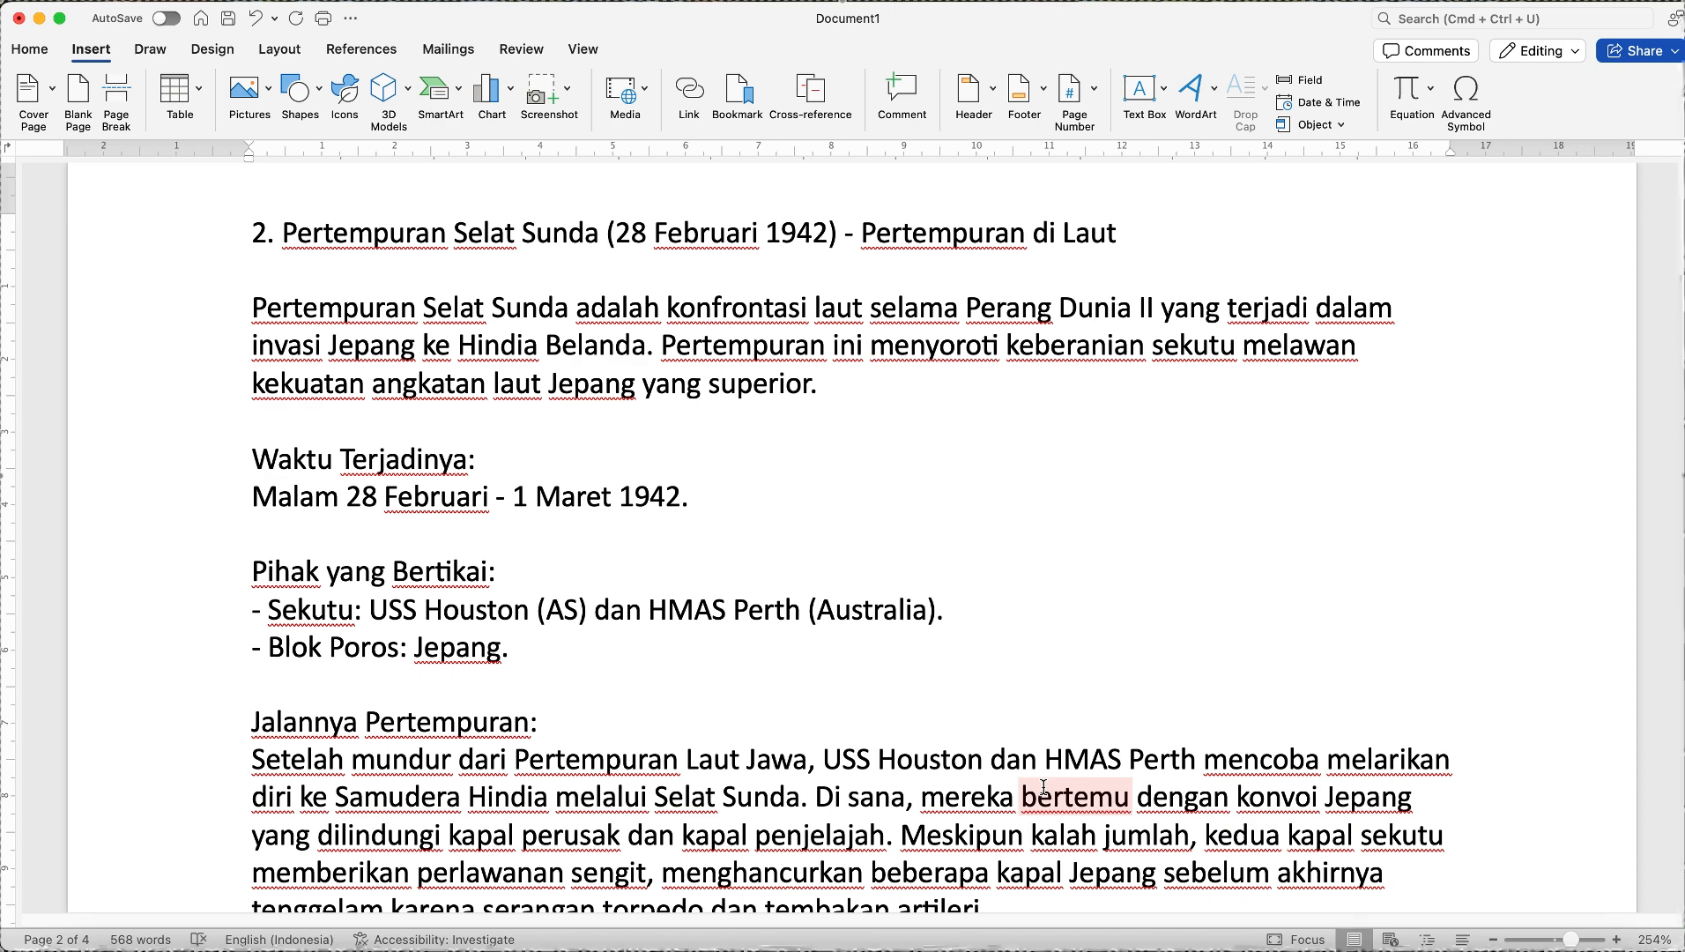
{"action": "scroll", "coordinate": [1043, 787], "scroll_direction": "down", "scroll_amount": 6}
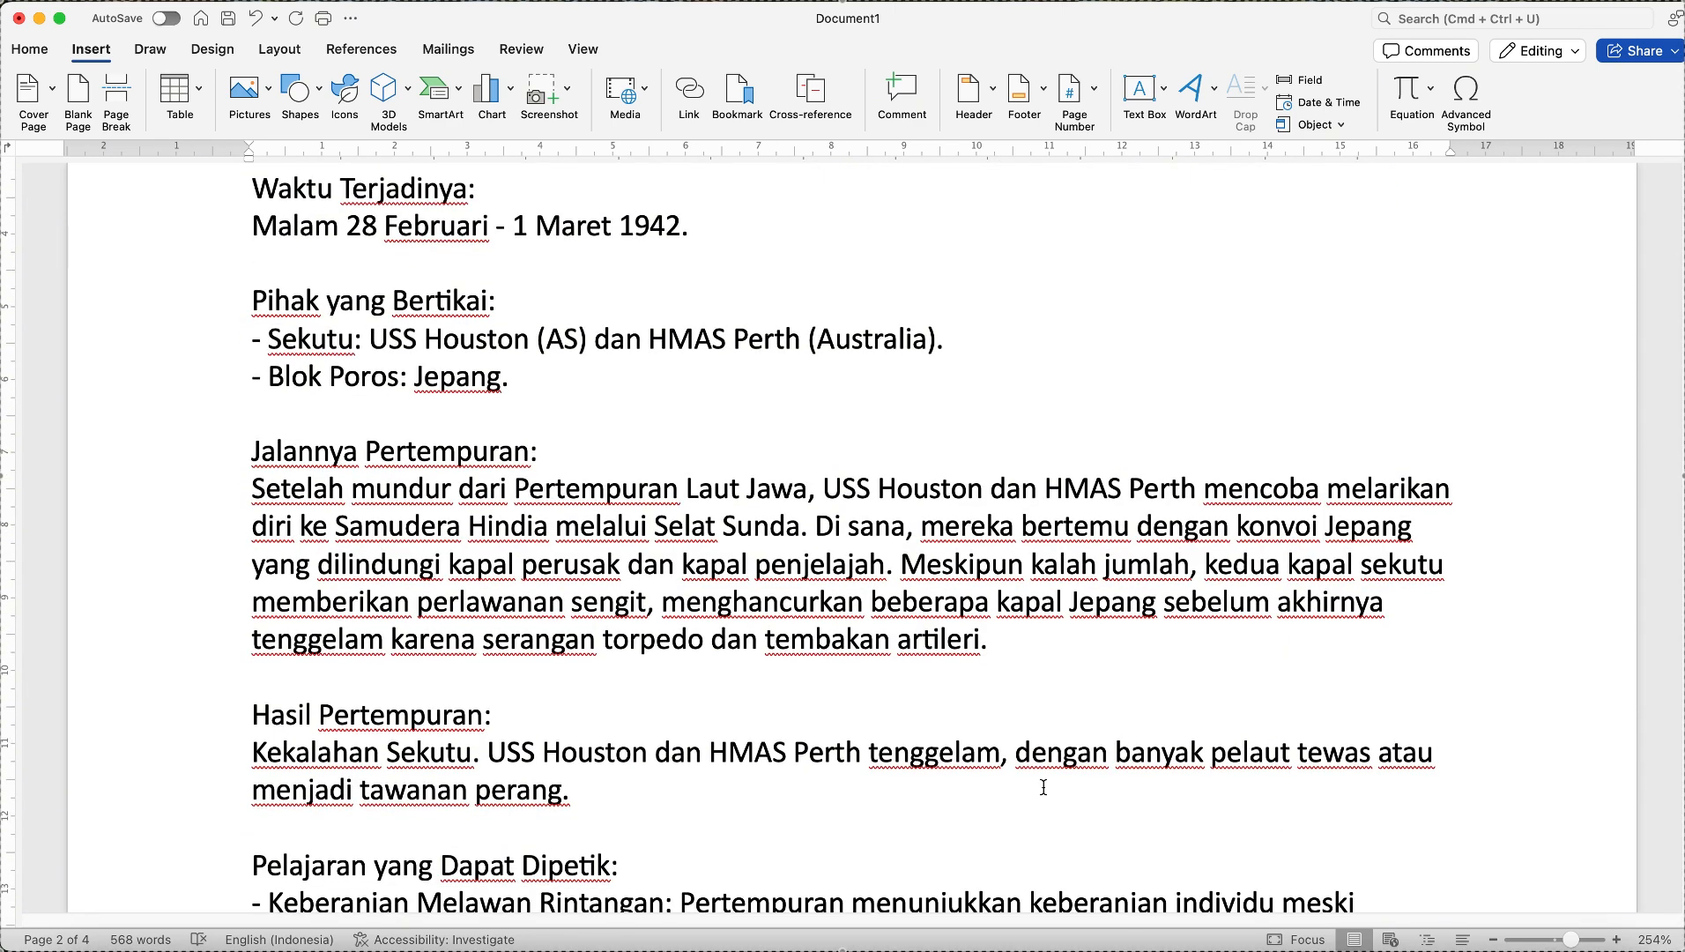
{"action": "scroll", "coordinate": [1044, 787], "scroll_direction": "down", "scroll_amount": 2}
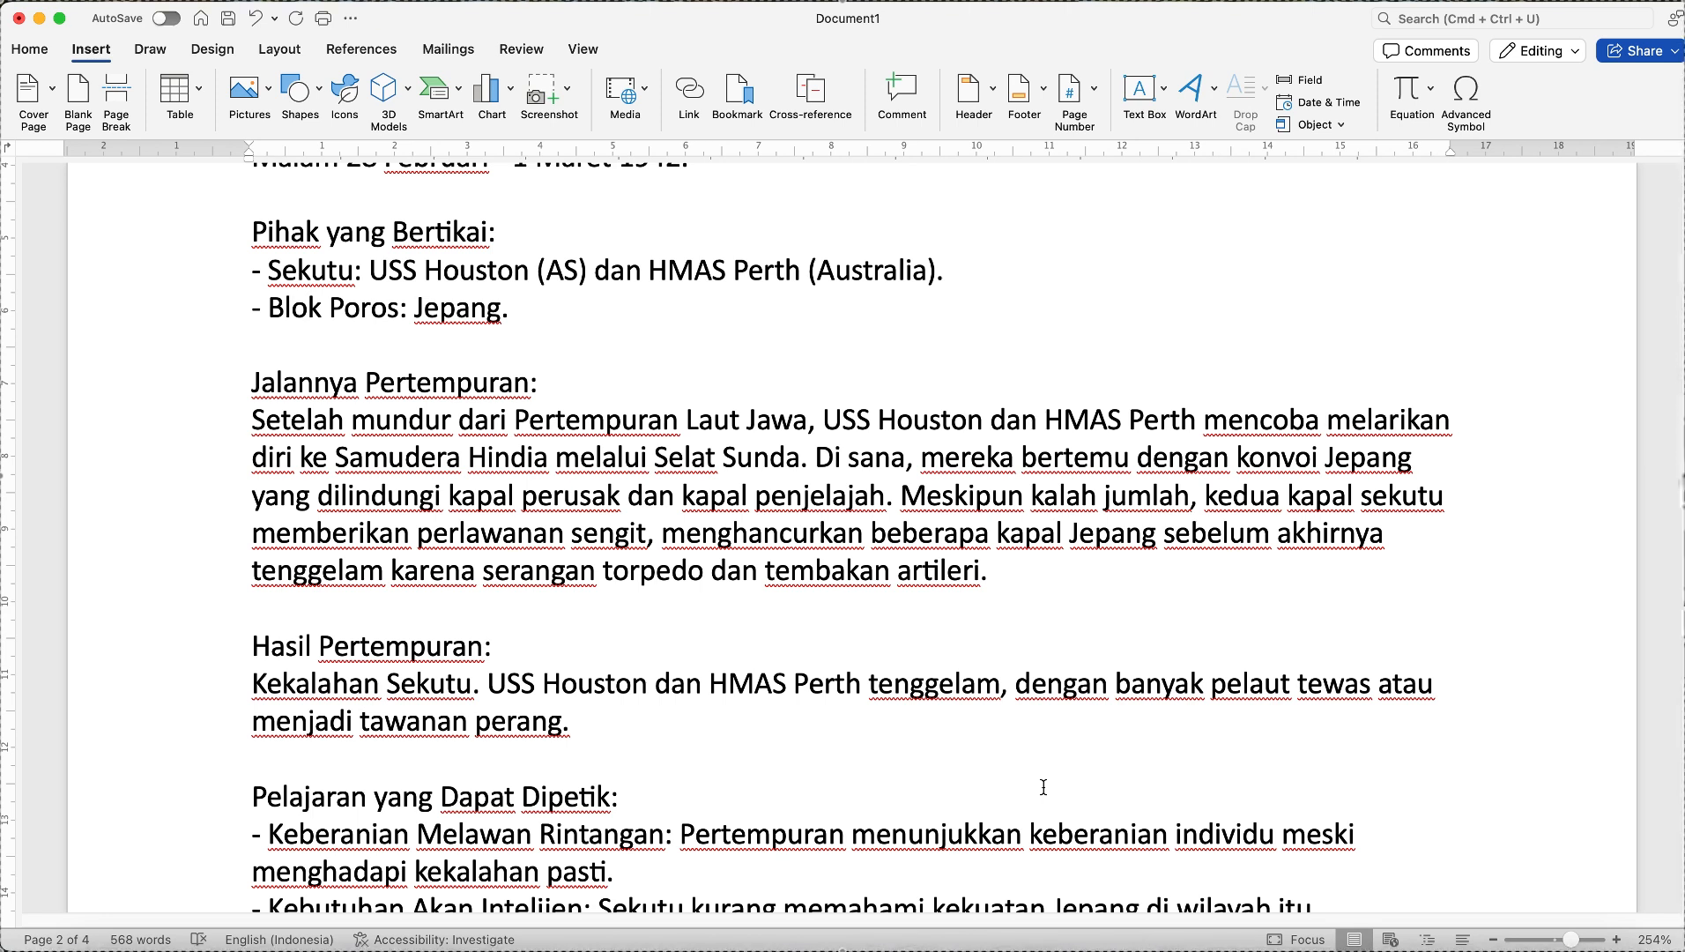
{"action": "scroll", "coordinate": [1044, 787], "scroll_direction": "down", "scroll_amount": 3}
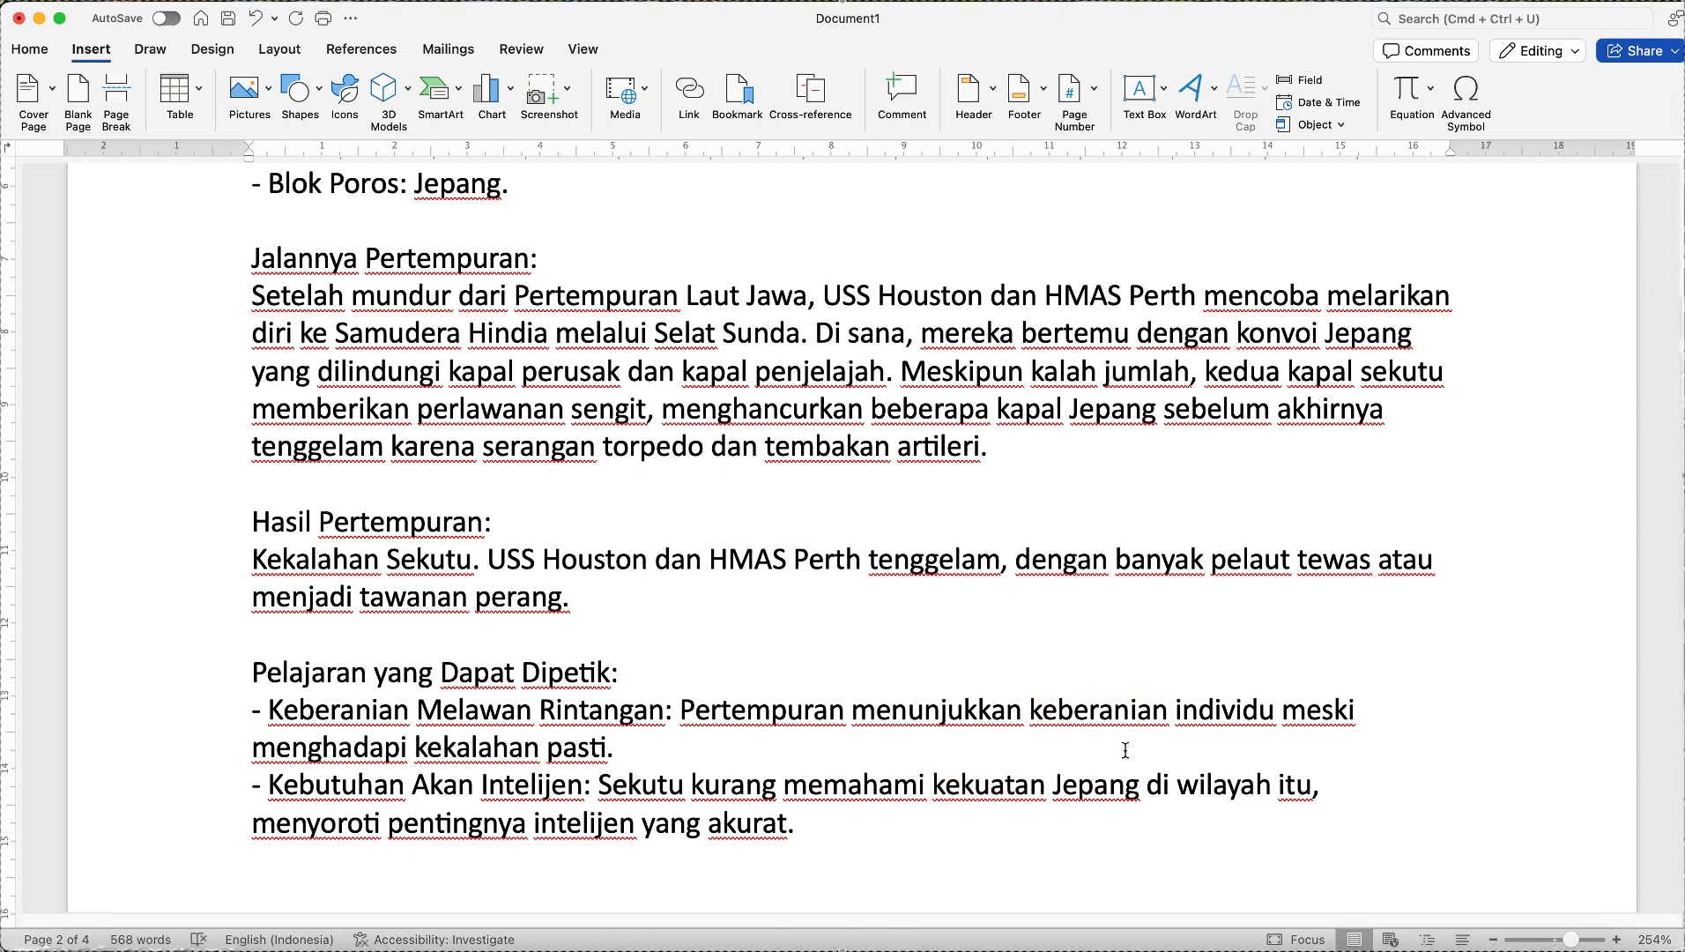
{"action": "scroll", "coordinate": [1126, 750], "scroll_direction": "down", "scroll_amount": 5}
{"action": "scroll", "coordinate": [1126, 750], "scroll_direction": "down", "scroll_amount": 3}
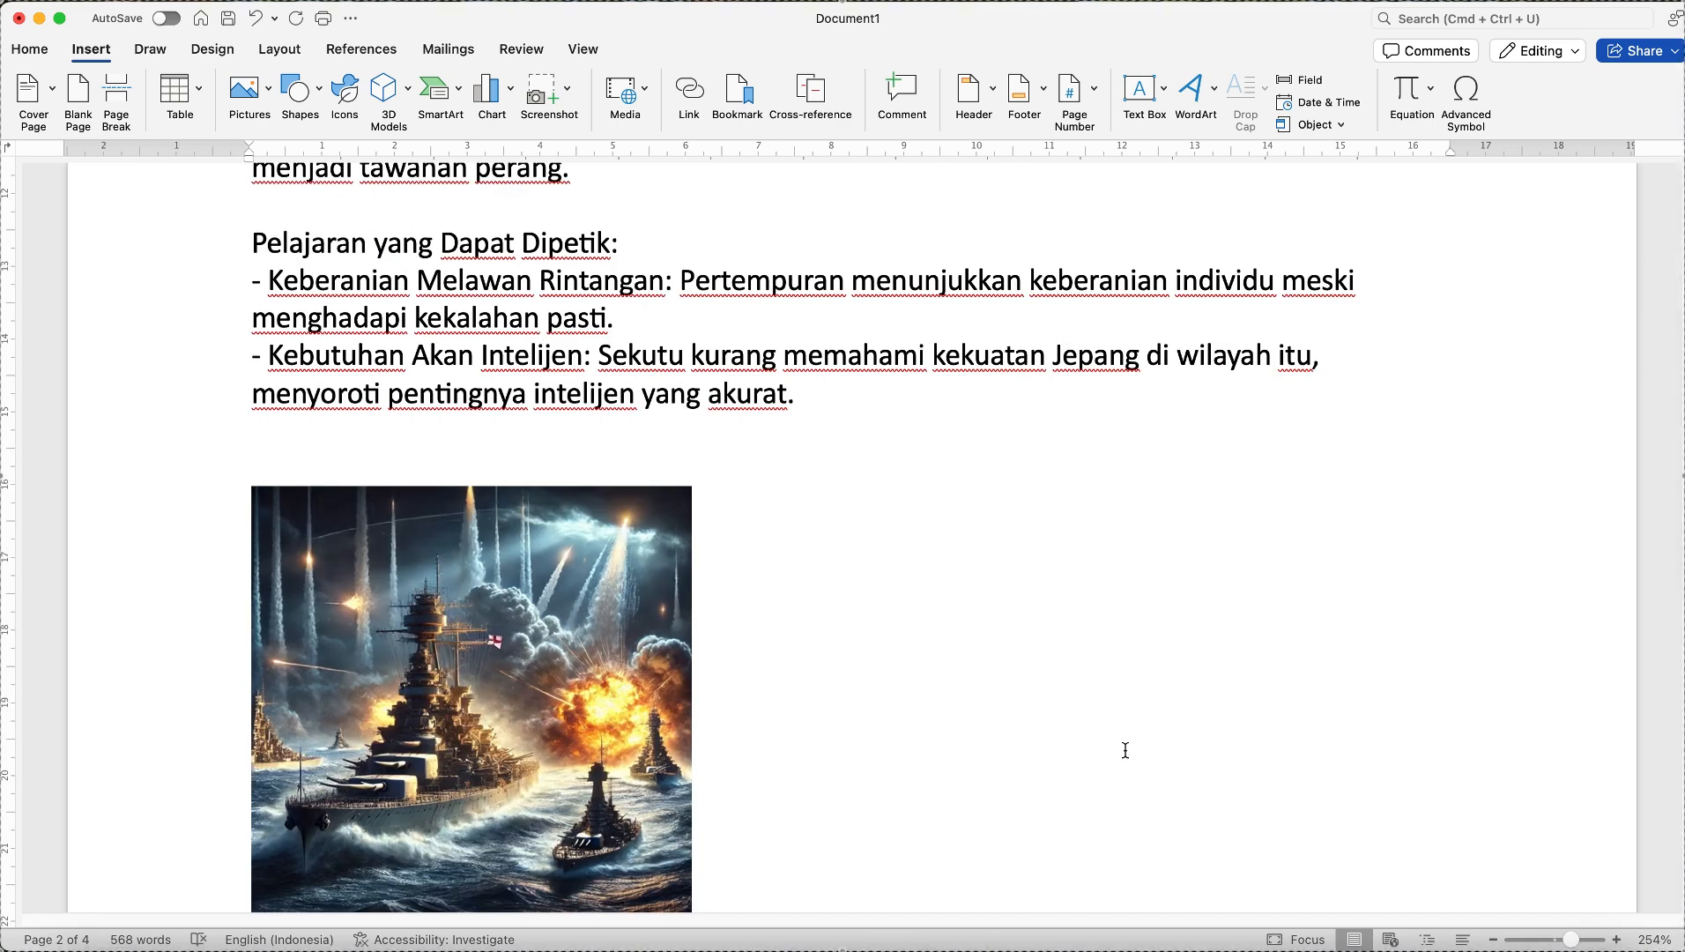
{"action": "scroll", "coordinate": [1127, 750], "scroll_direction": "down", "scroll_amount": 15}
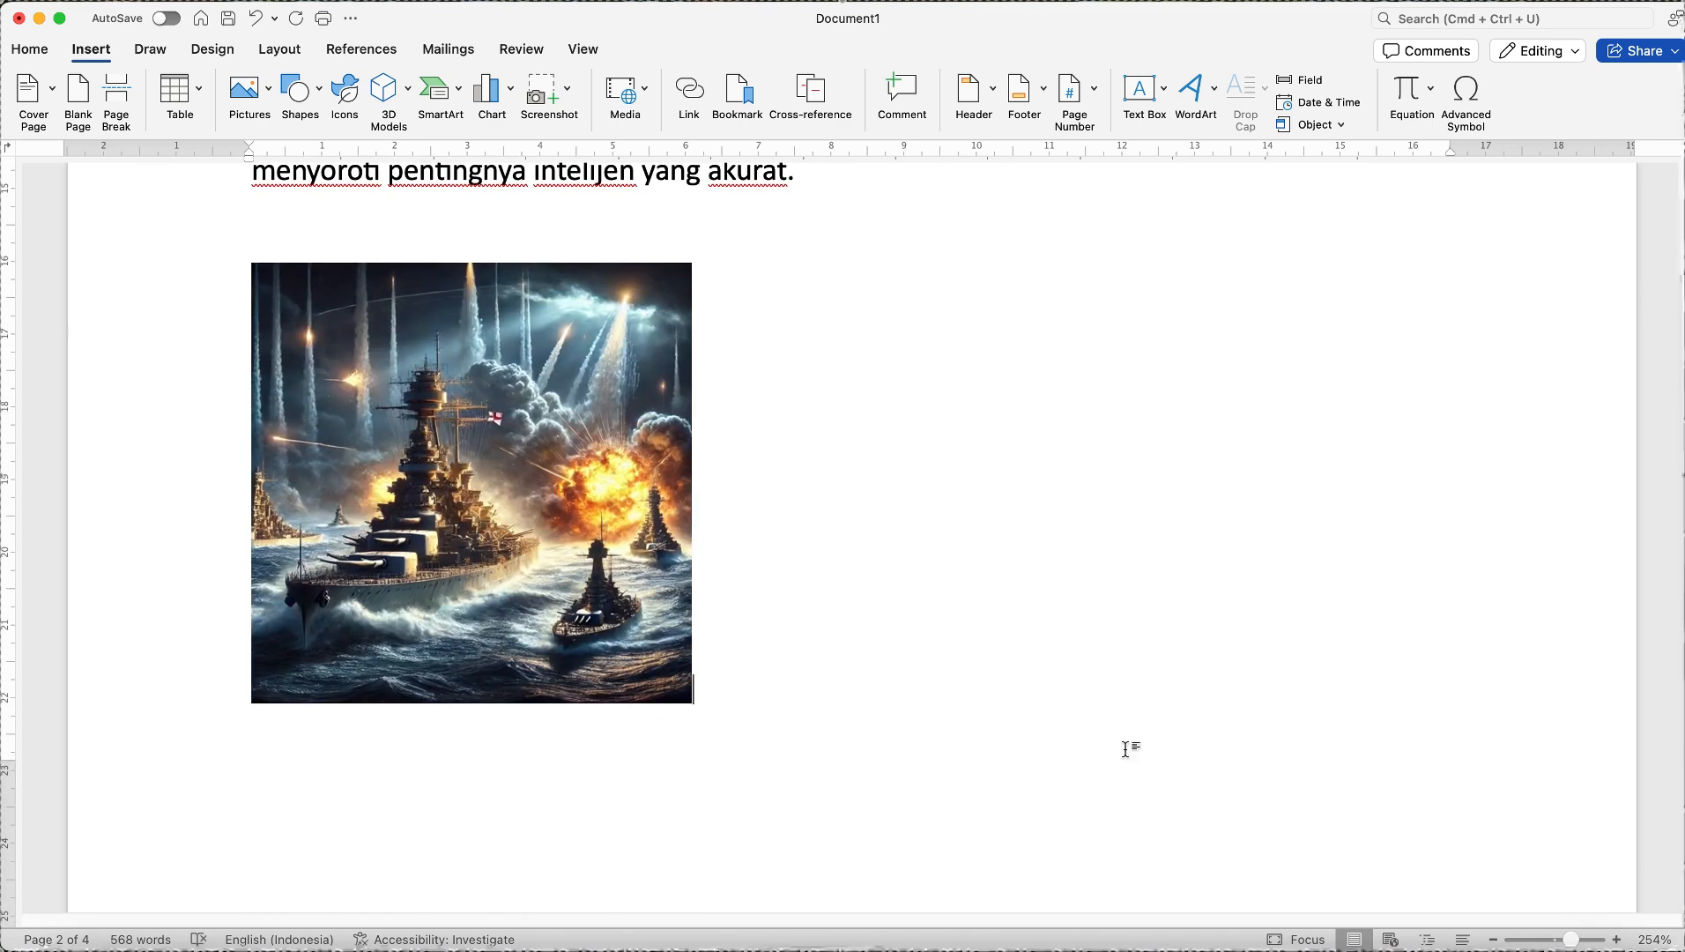
Examine the Operasi Argument/Big Week section through its lessons and air battle picture, and look back over its beginning.
{"action": "scroll", "coordinate": [1126, 750], "scroll_direction": "down", "scroll_amount": 5}
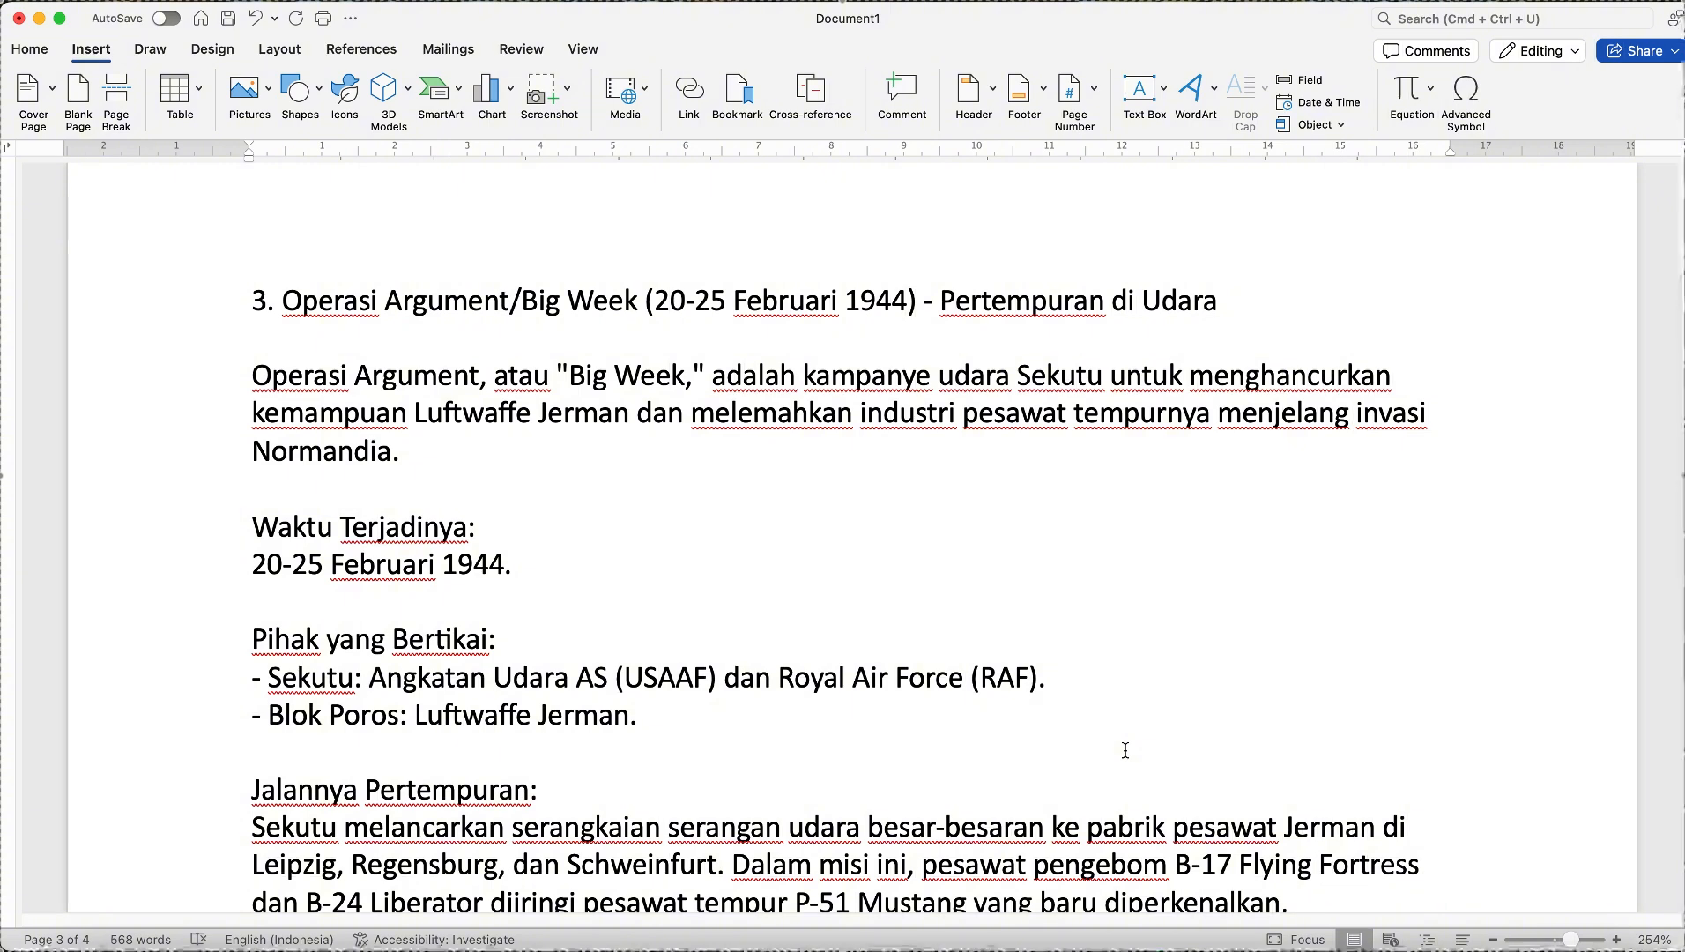
{"action": "scroll", "coordinate": [1126, 750], "scroll_direction": "down", "scroll_amount": 3}
{"action": "scroll", "coordinate": [1126, 750], "scroll_direction": "down", "scroll_amount": 3}
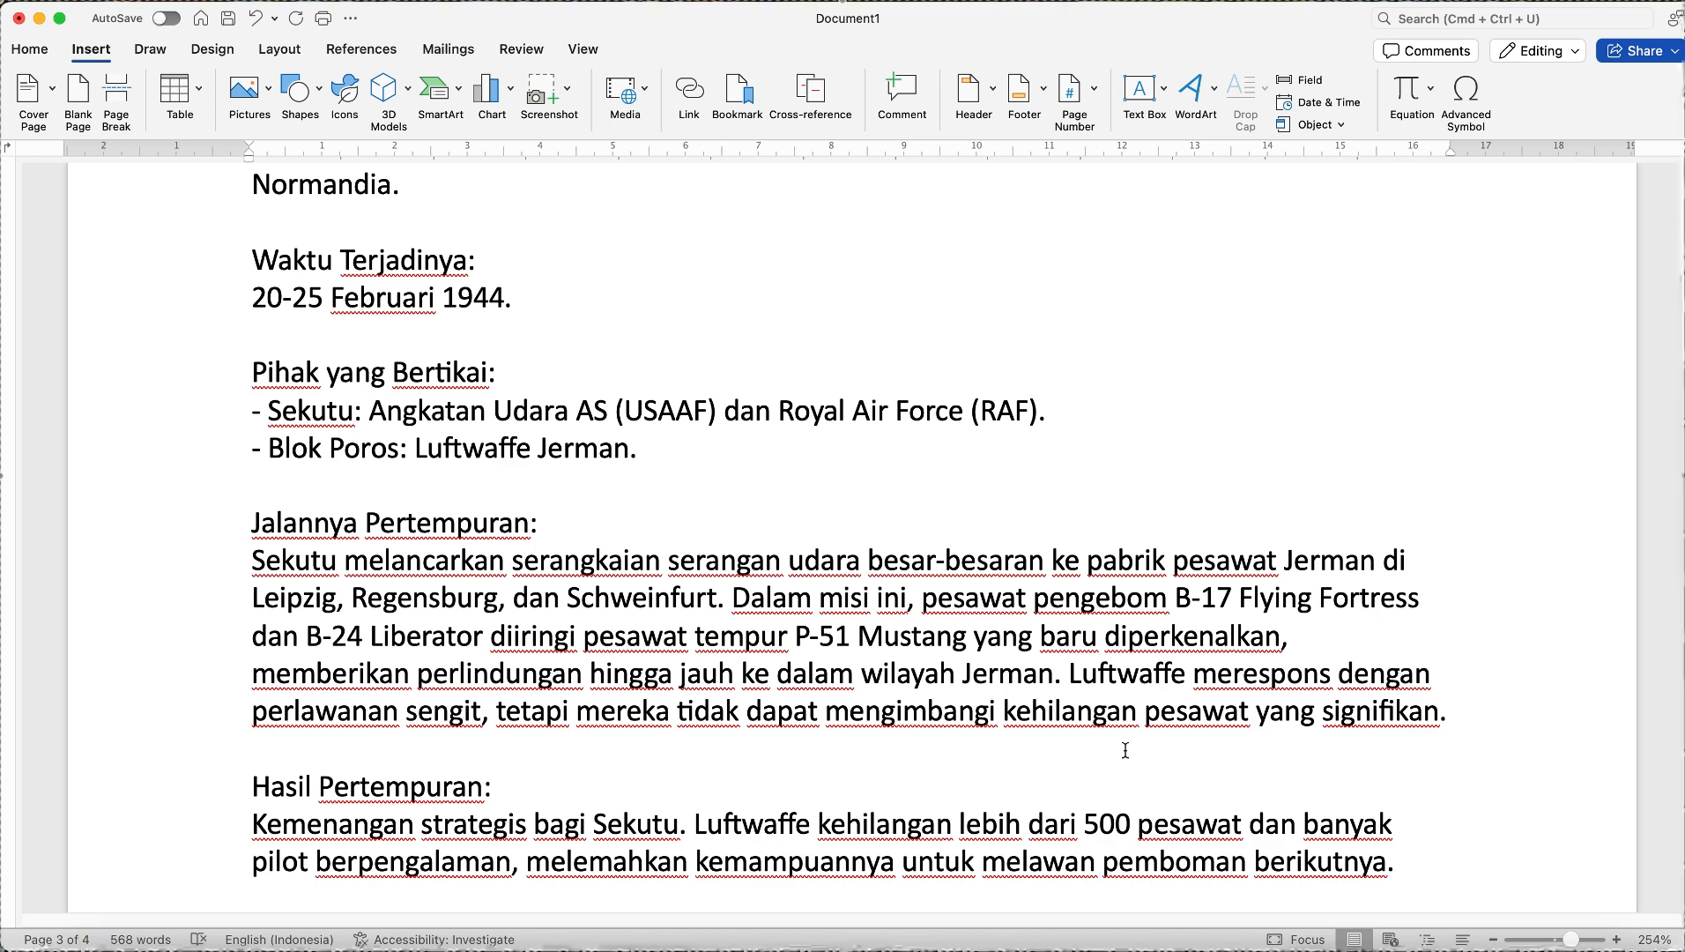
{"action": "scroll", "coordinate": [1126, 751], "scroll_direction": "down", "scroll_amount": 5}
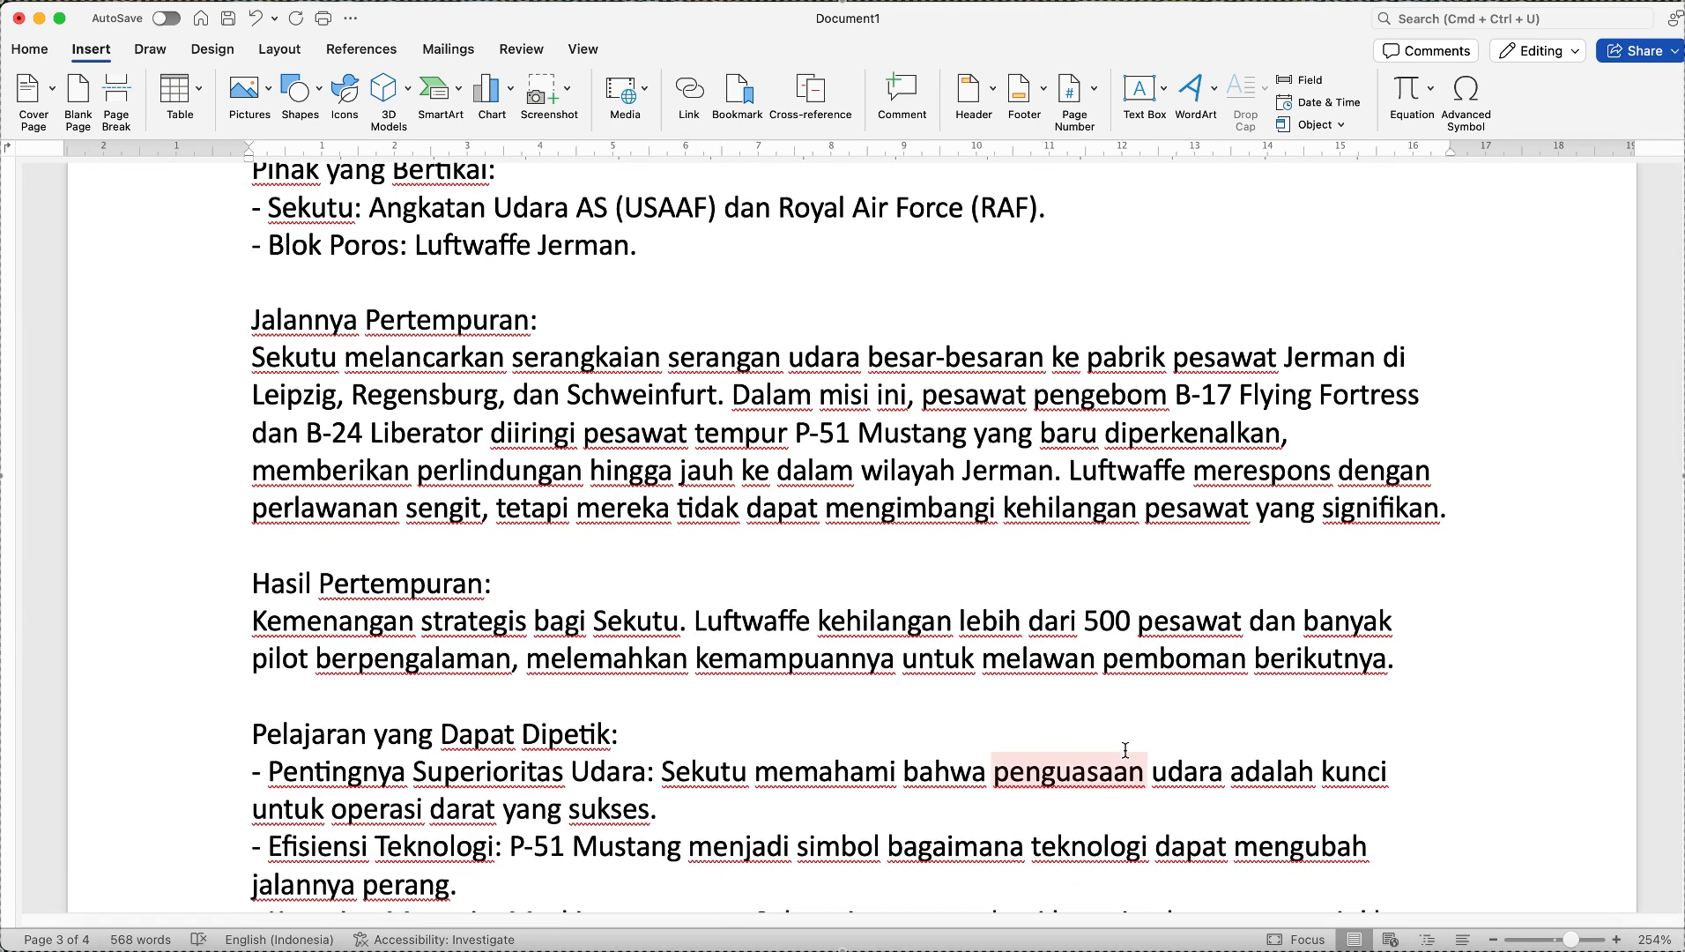
{"action": "scroll", "coordinate": [1126, 751], "scroll_direction": "down", "scroll_amount": 1}
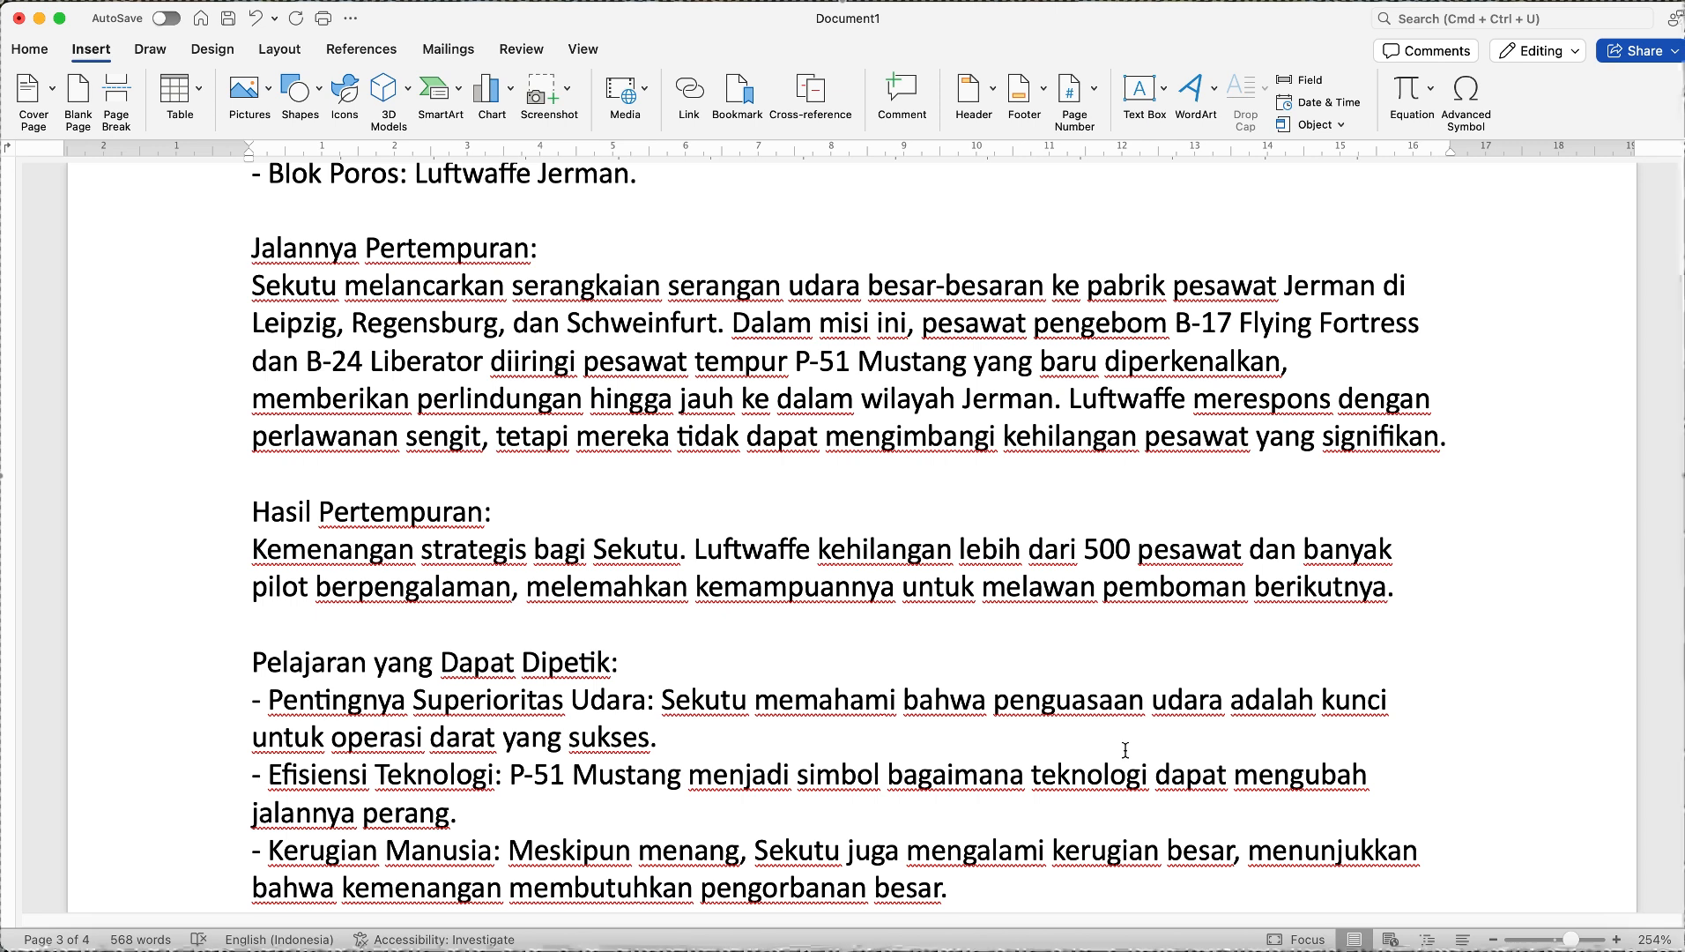
{"action": "scroll", "coordinate": [1125, 750], "scroll_direction": "down", "scroll_amount": 3}
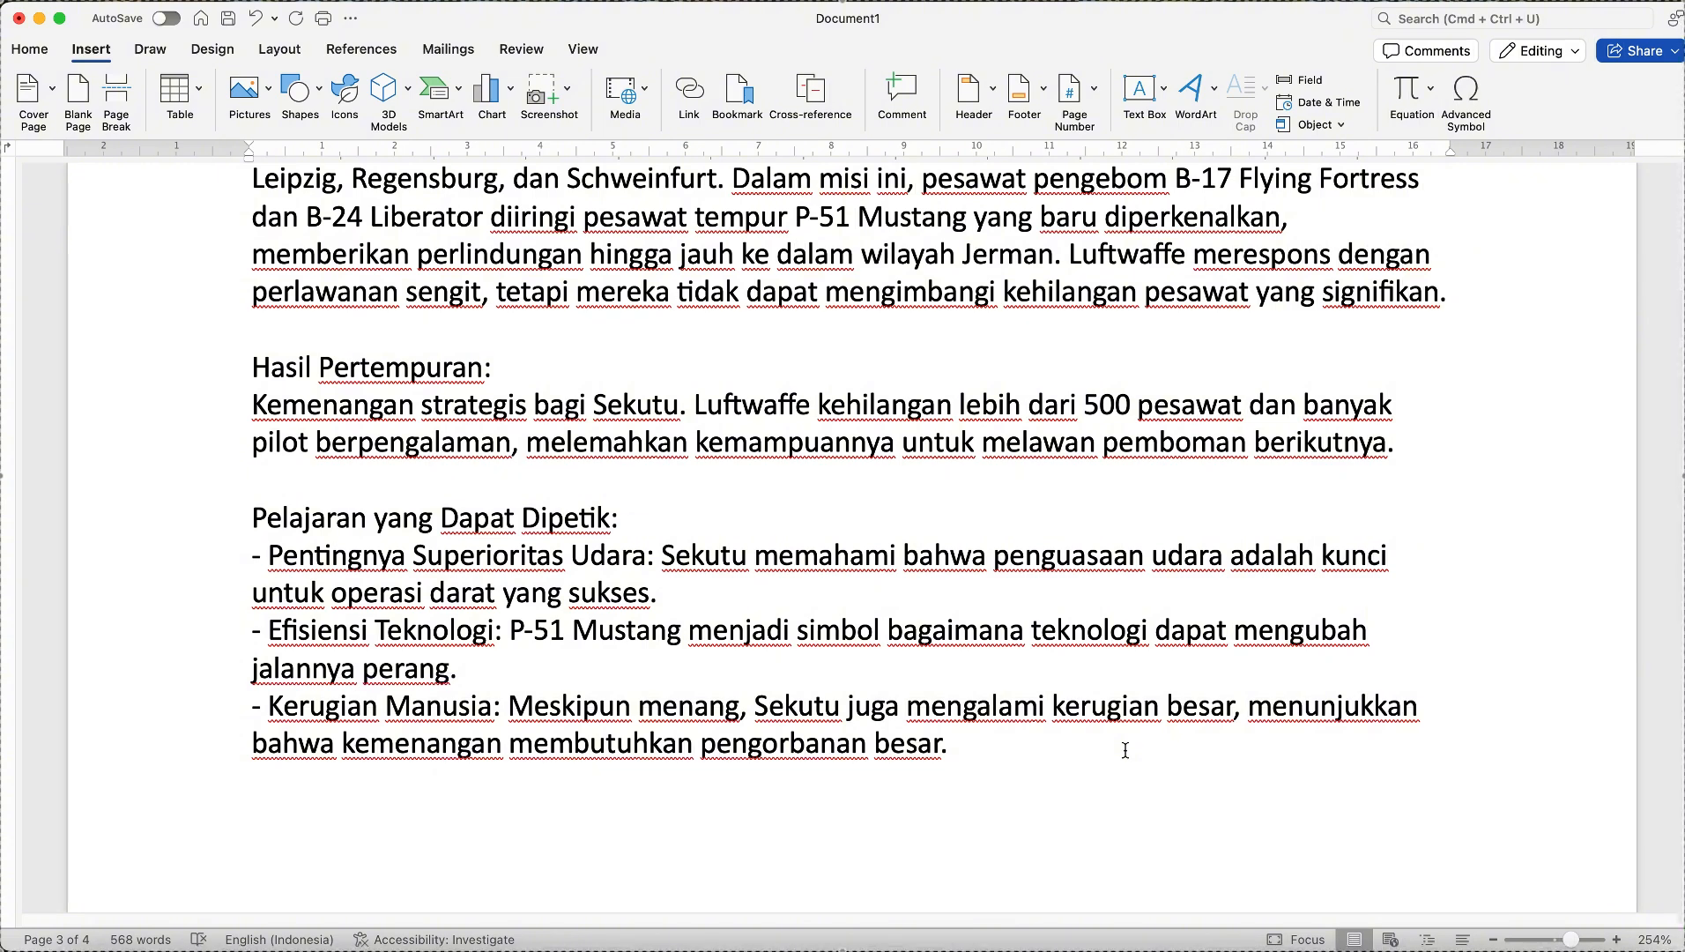
{"action": "scroll", "coordinate": [1125, 750], "scroll_direction": "down", "scroll_amount": 5}
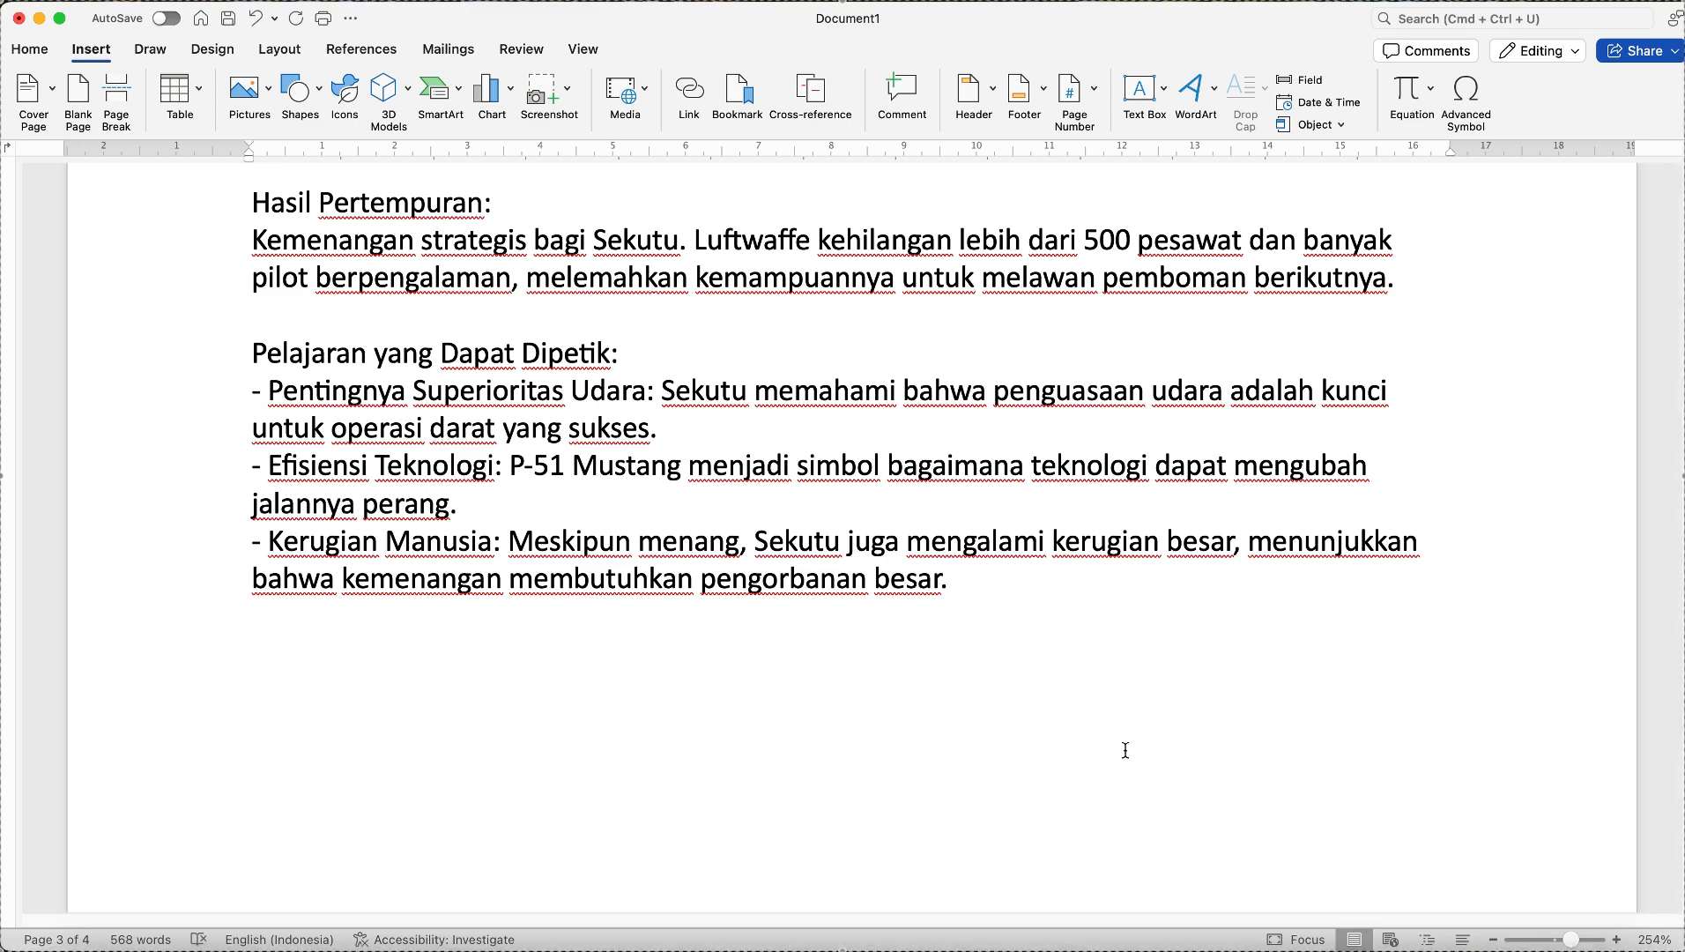
{"action": "scroll", "coordinate": [1127, 751], "scroll_direction": "down", "scroll_amount": 2}
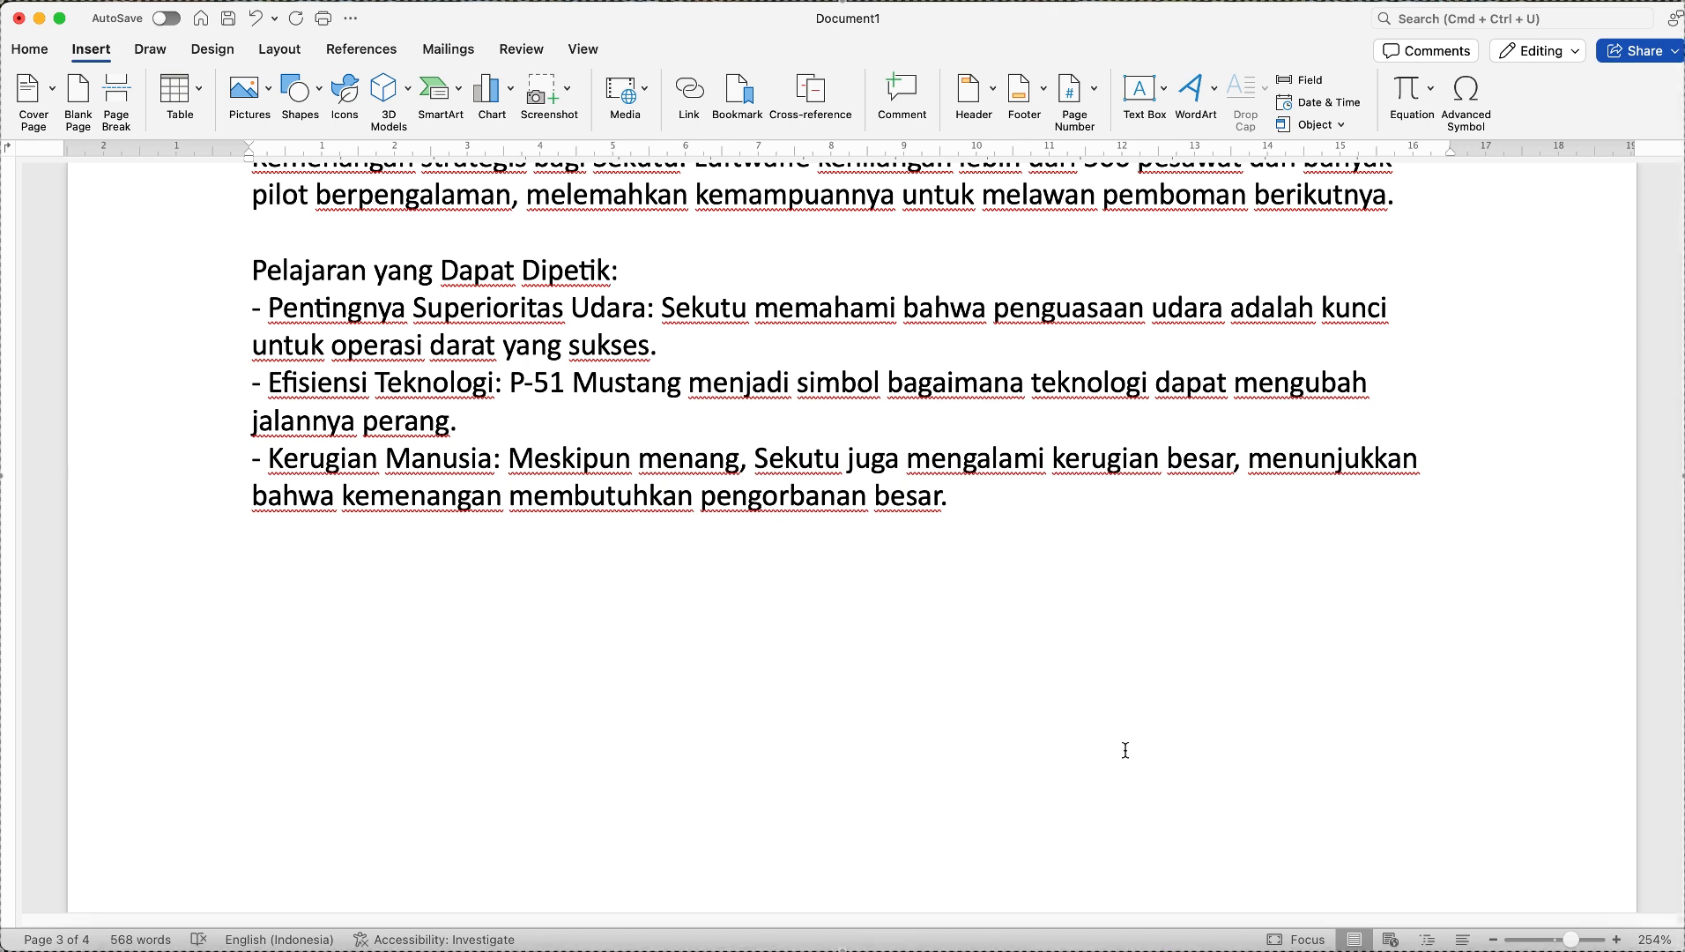
{"action": "scroll", "coordinate": [1127, 751], "scroll_direction": "down", "scroll_amount": 15}
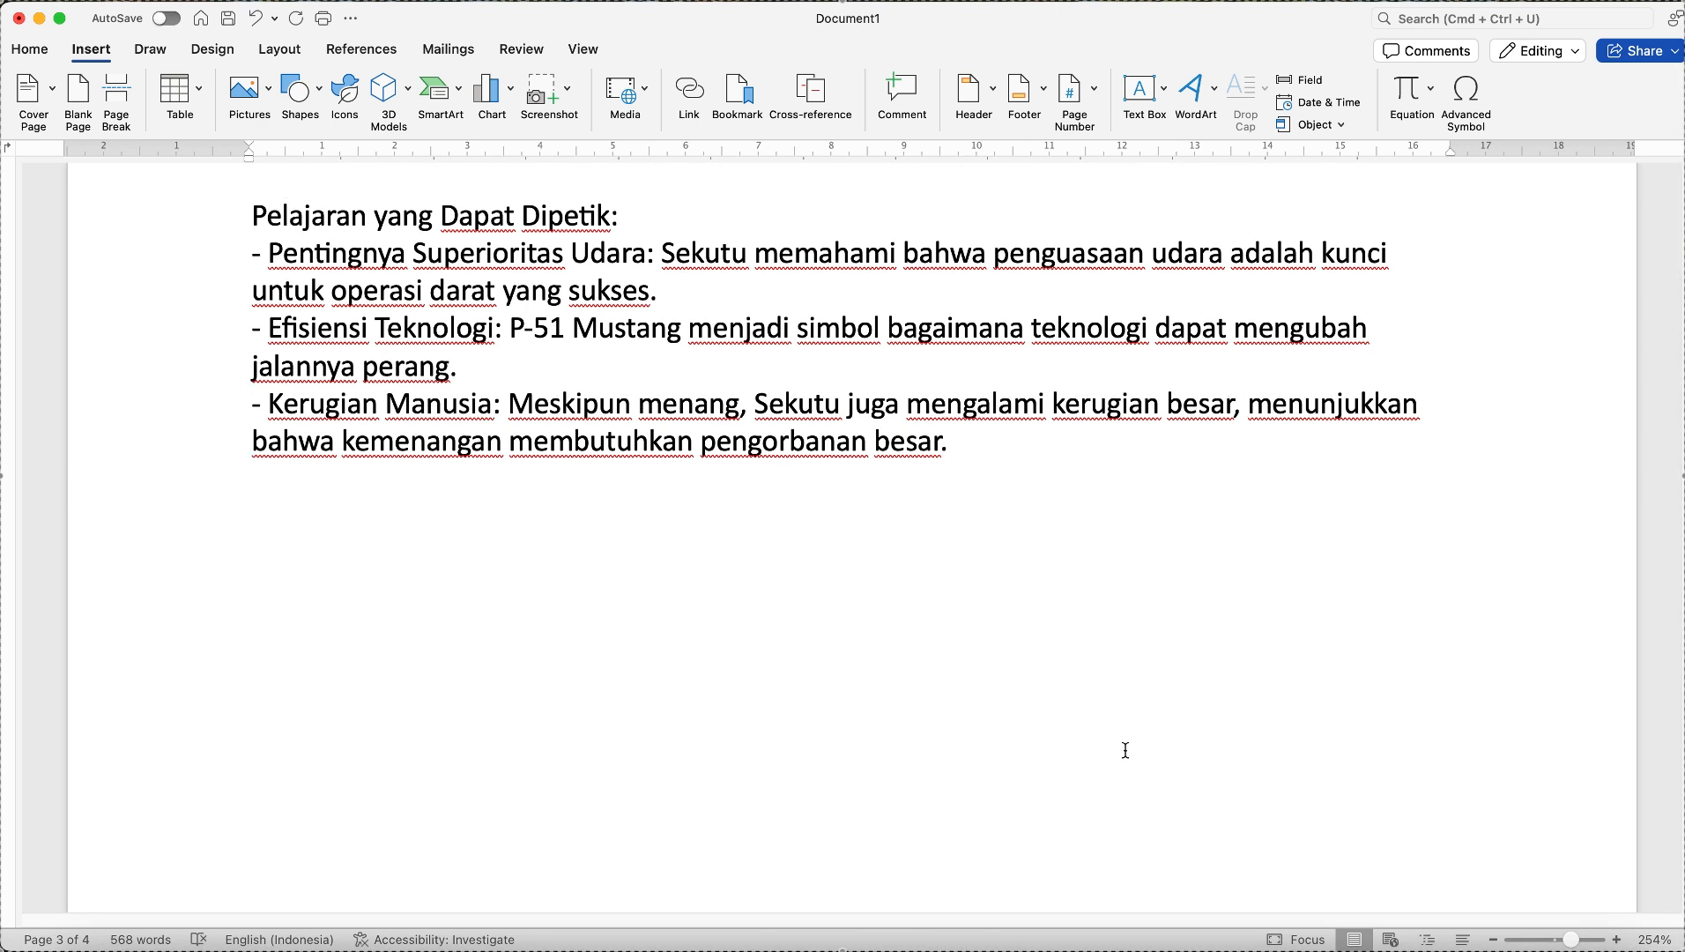
{"action": "scroll", "coordinate": [1127, 751], "scroll_direction": "down", "scroll_amount": 13}
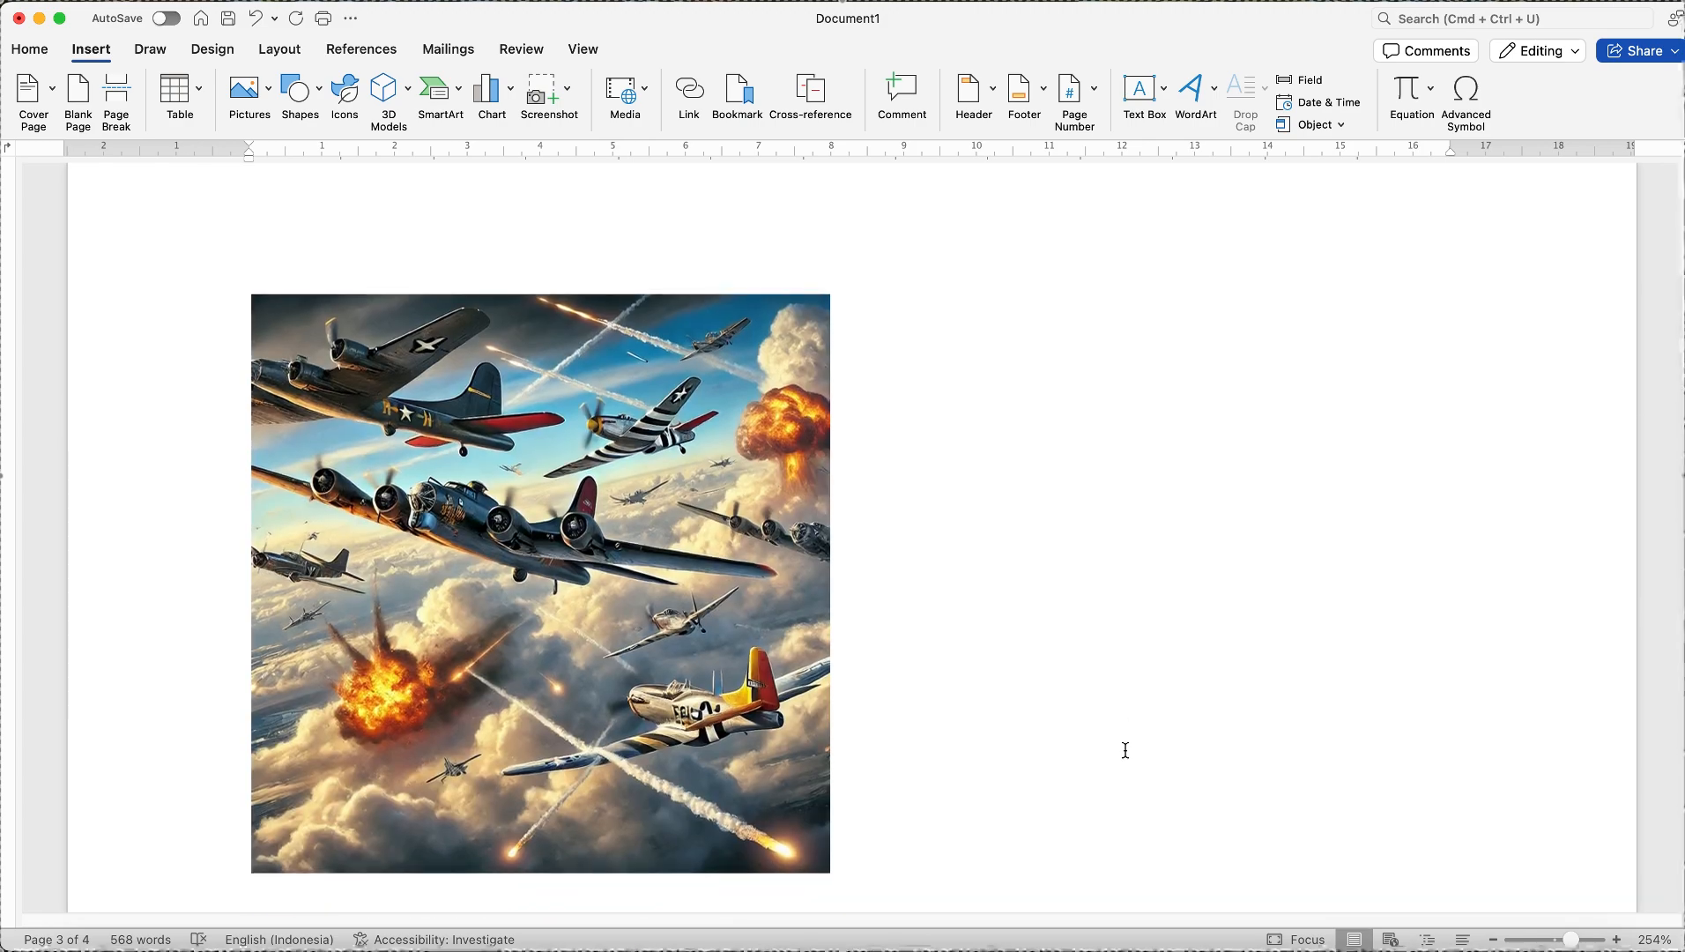
{"action": "scroll", "coordinate": [1128, 751], "scroll_direction": "up", "scroll_amount": 7}
{"action": "scroll", "coordinate": [1127, 751], "scroll_direction": "up", "scroll_amount": 20}
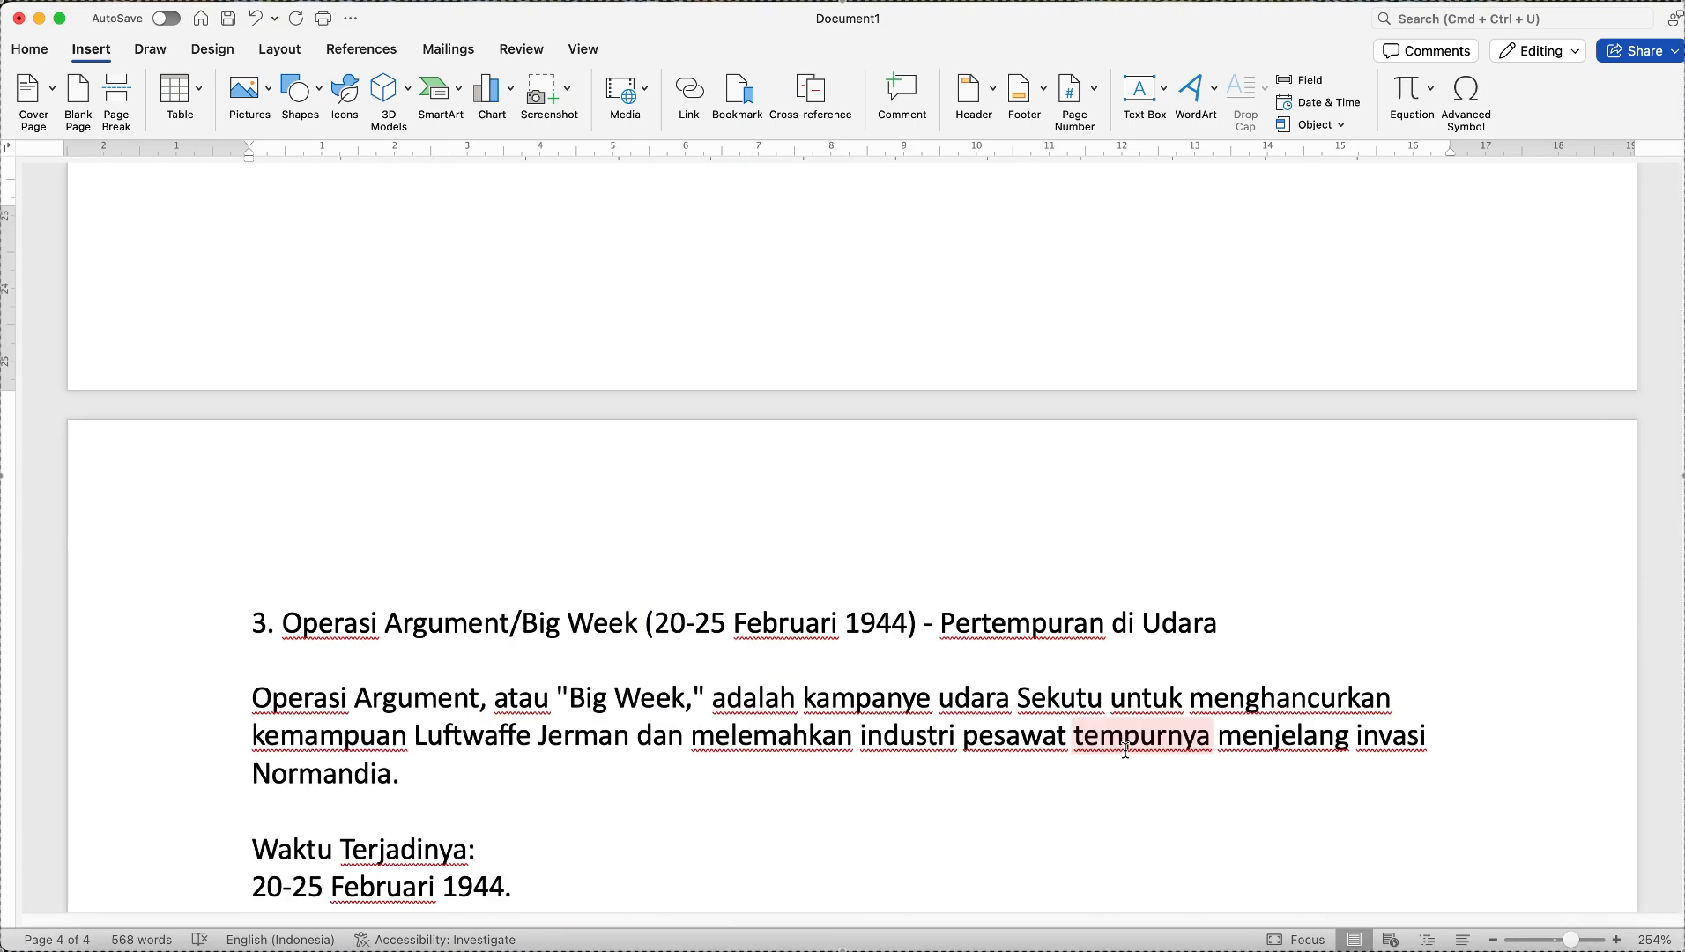
{"action": "scroll", "coordinate": [1128, 751], "scroll_direction": "down", "scroll_amount": 10}
{"action": "scroll", "coordinate": [1127, 751], "scroll_direction": "up", "scroll_amount": 20}
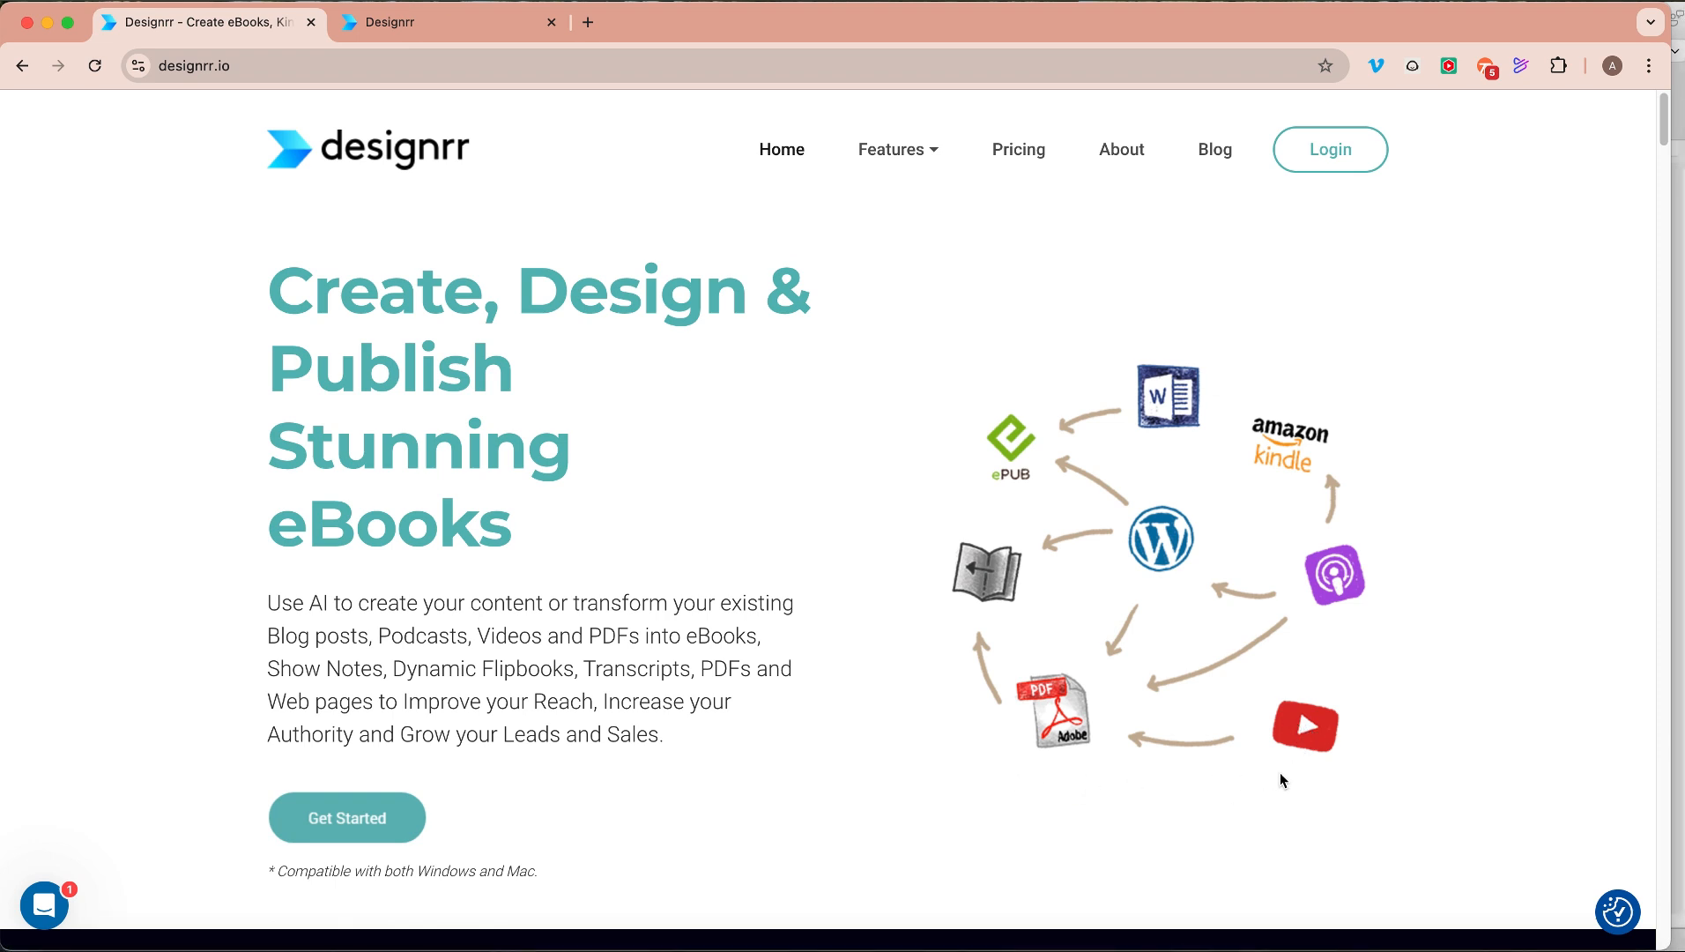
Open the Designrr dashboard from the site's login and examine the eBook creation options, including Import from DOCX, and the recent projects.
{"action": "left_click", "coordinate": [1342, 156]}
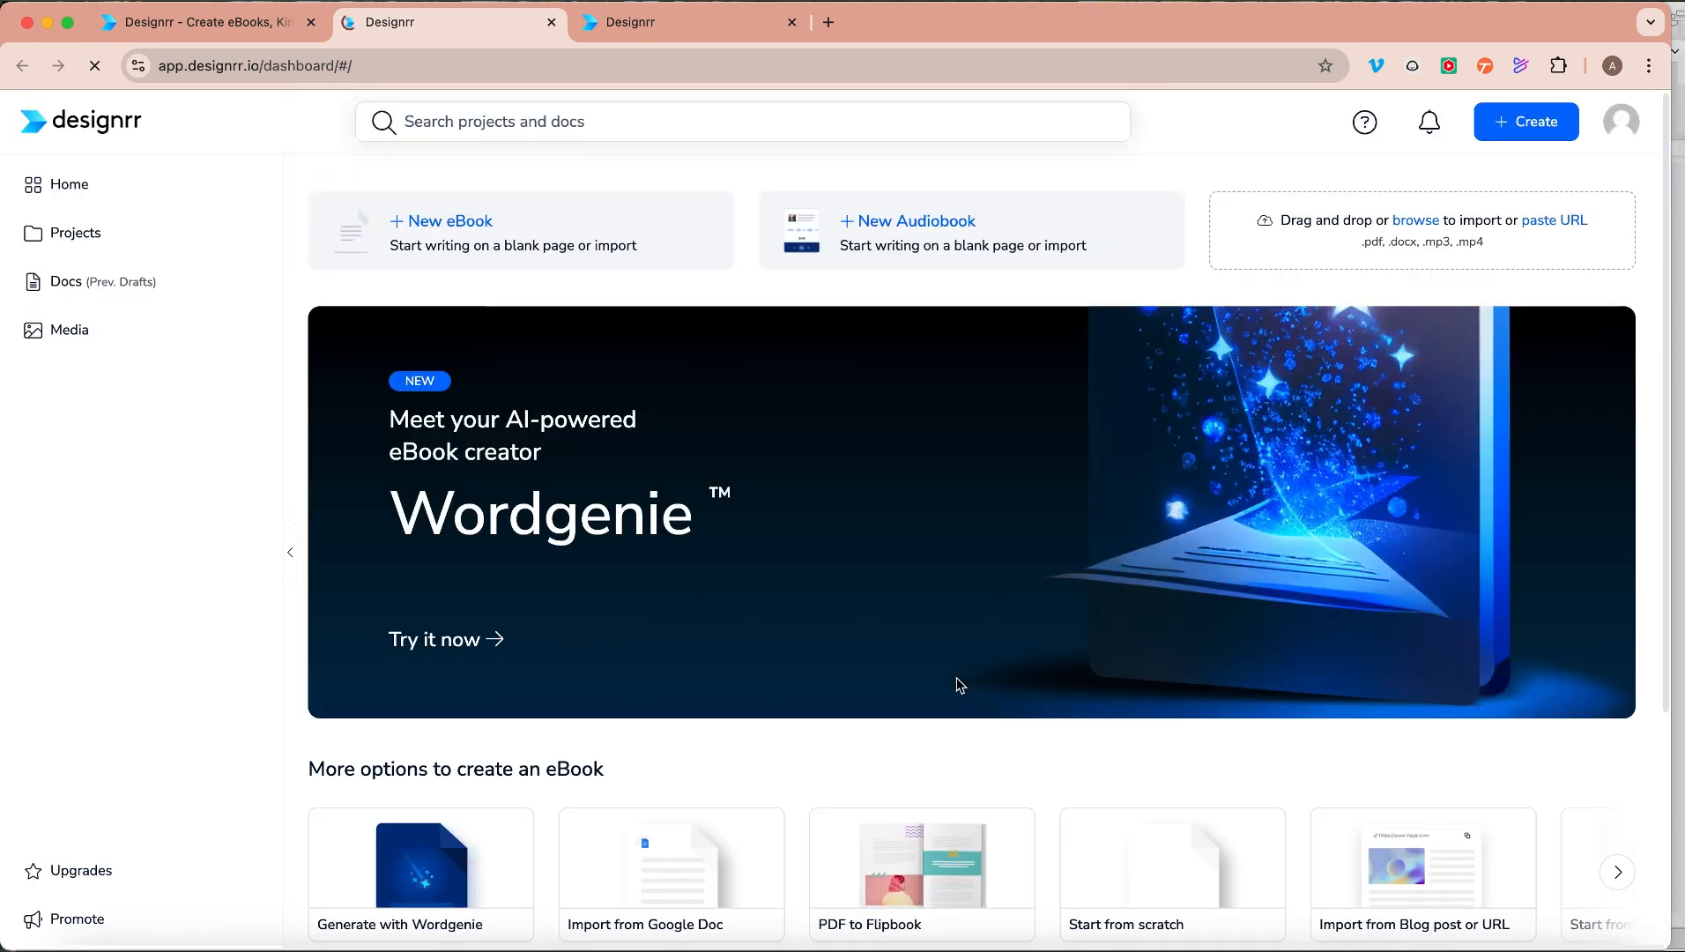
{"action": "scroll", "coordinate": [905, 805], "scroll_direction": "down", "scroll_amount": 3}
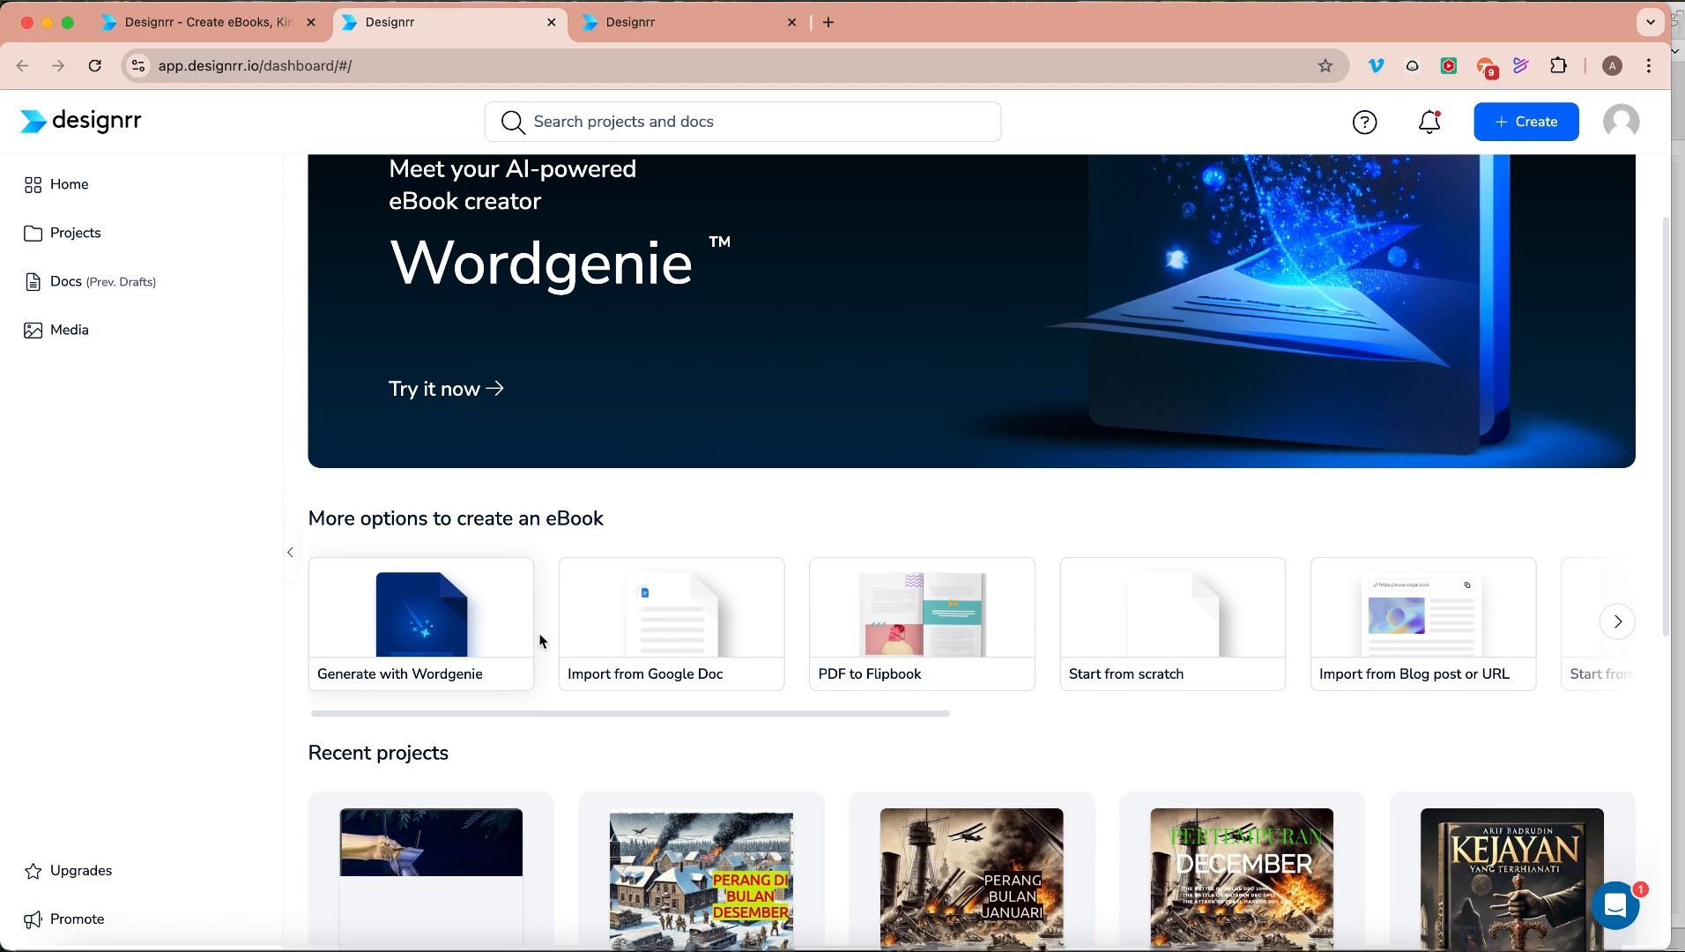
{"action": "left_click", "coordinate": [1610, 633]}
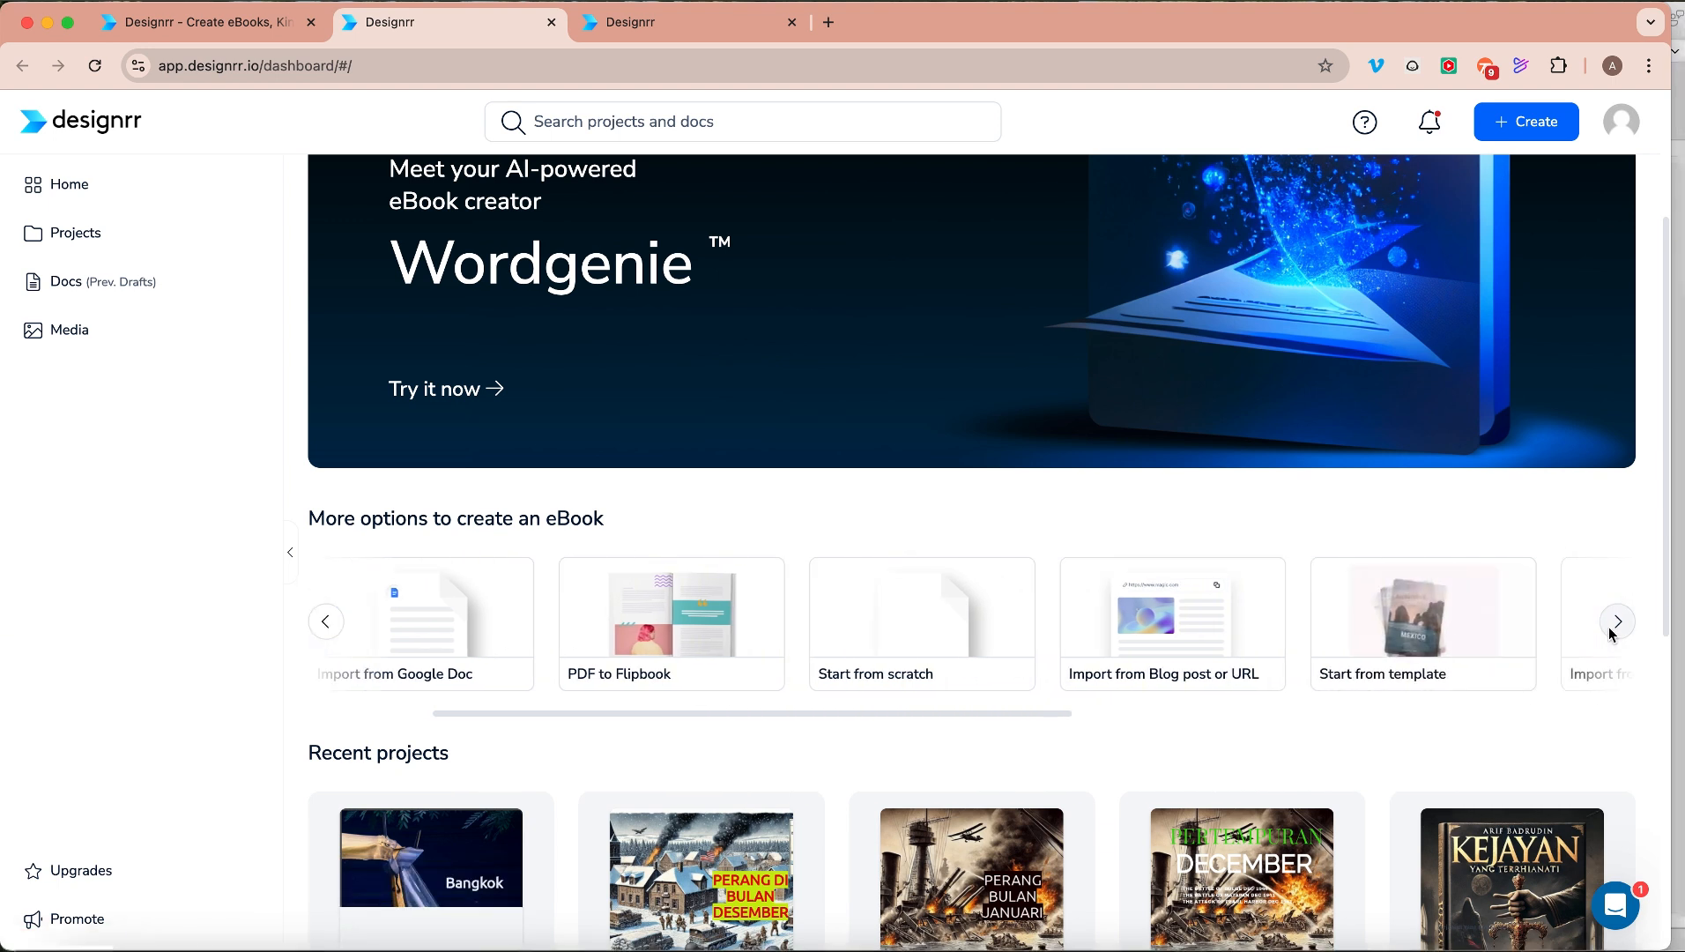
{"action": "left_click", "coordinate": [1618, 621]}
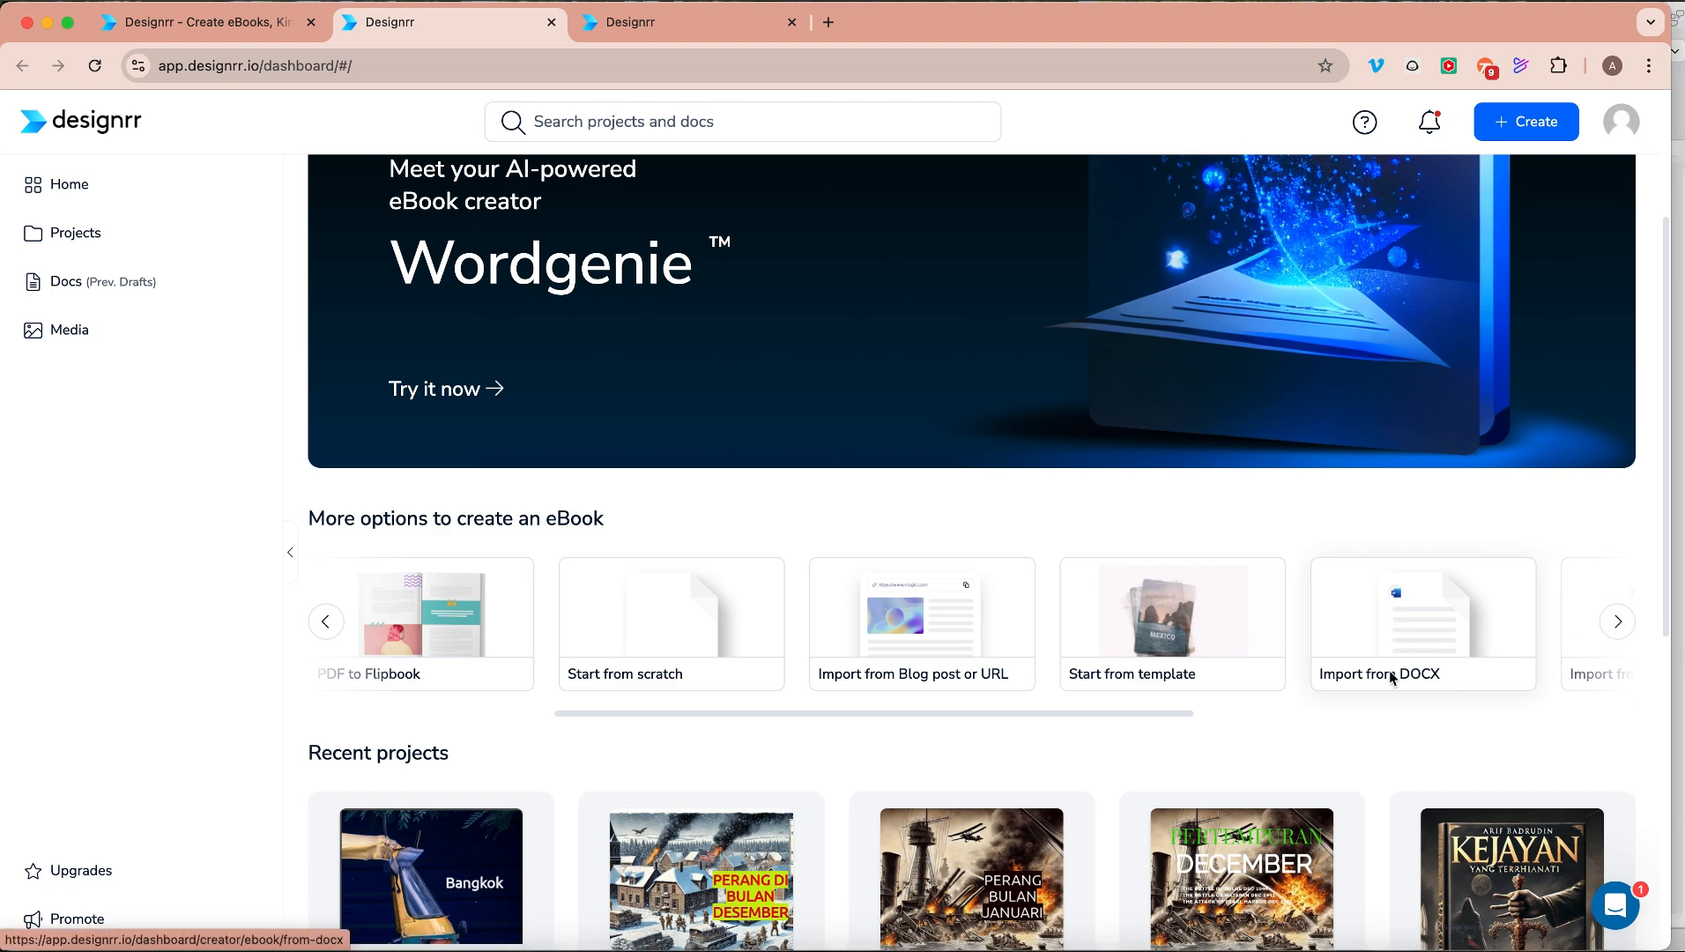
{"action": "scroll", "coordinate": [1393, 789], "scroll_direction": "down", "scroll_amount": 5}
{"action": "scroll", "coordinate": [1393, 789], "scroll_direction": "down", "scroll_amount": 3}
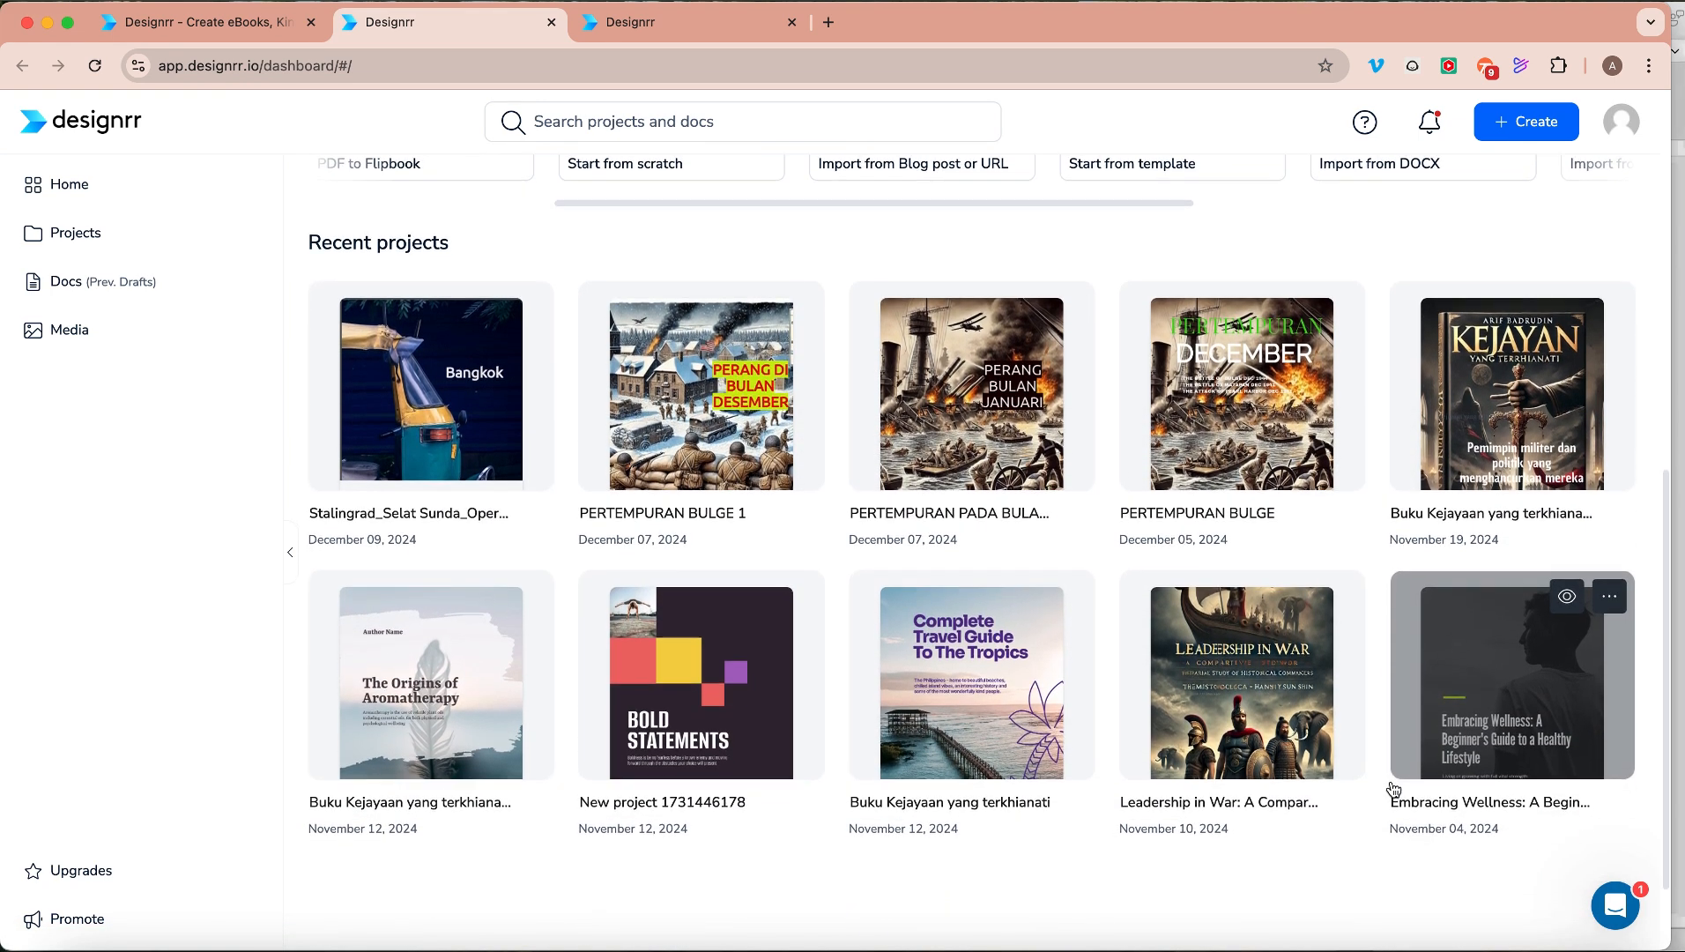
{"action": "scroll", "coordinate": [1393, 789], "scroll_direction": "up", "scroll_amount": 6}
{"action": "scroll", "coordinate": [1393, 789], "scroll_direction": "up", "scroll_amount": 3}
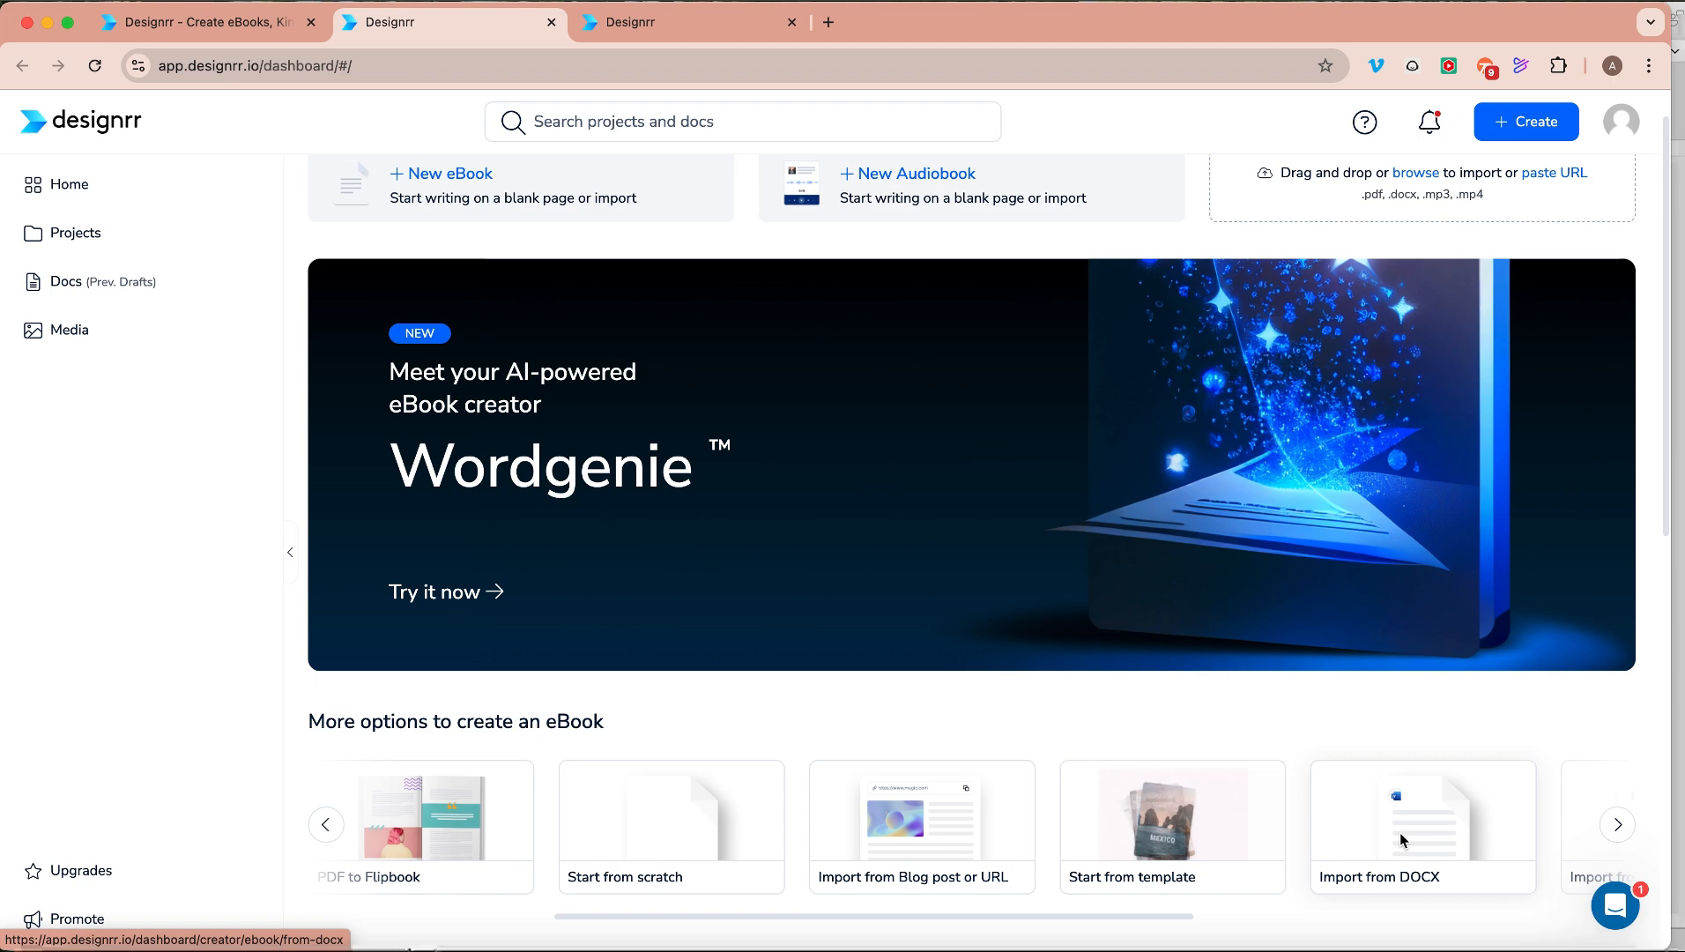
Switch to the Stalingrad_Selat Sunda_Operation Argument eBook in the builder and examine its cover and two-column battle pages.
{"action": "left_click", "coordinate": [630, 22]}
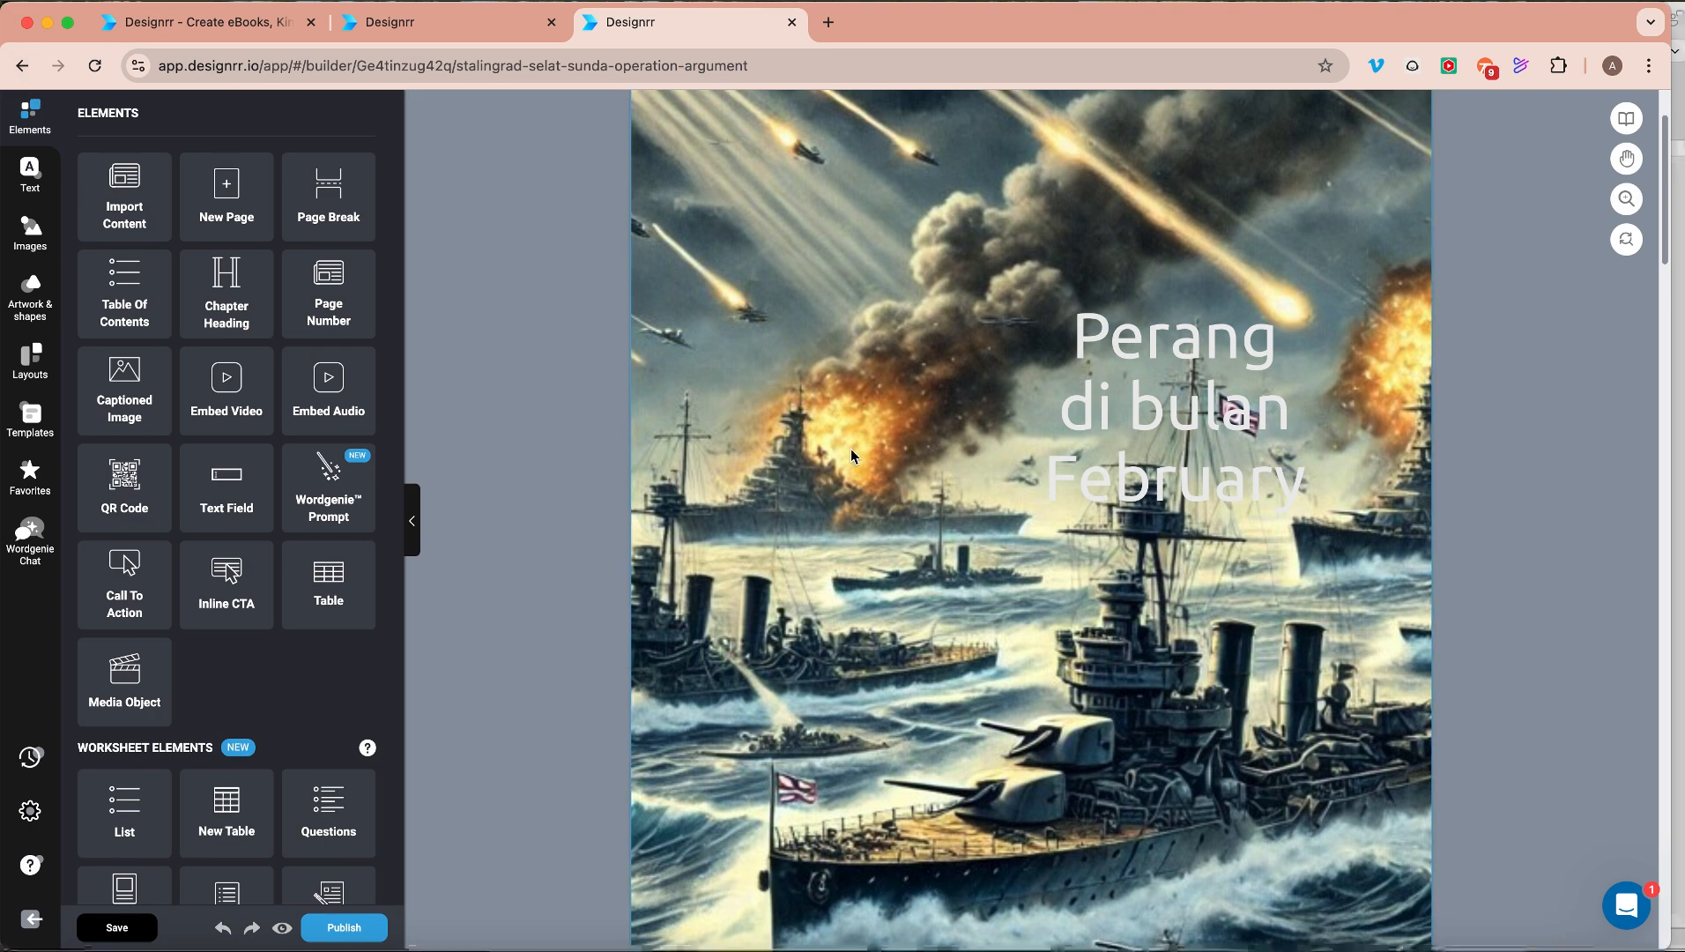
{"action": "scroll", "coordinate": [852, 455], "scroll_direction": "down", "scroll_amount": 10}
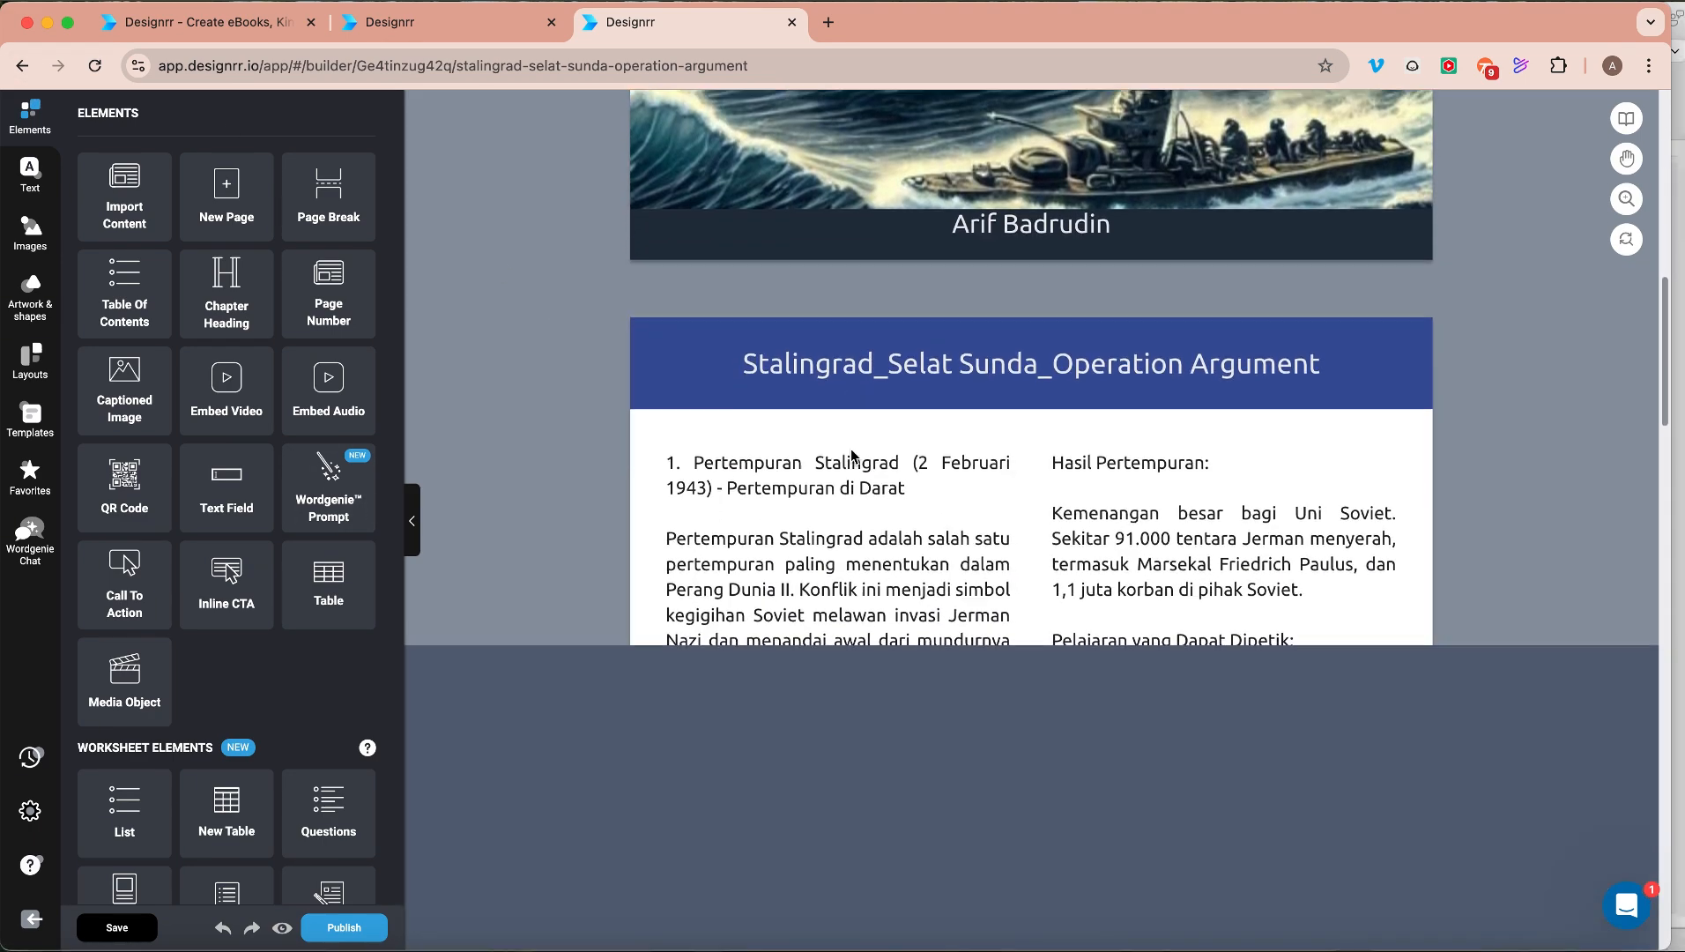
{"action": "scroll", "coordinate": [852, 455], "scroll_direction": "down", "scroll_amount": 10}
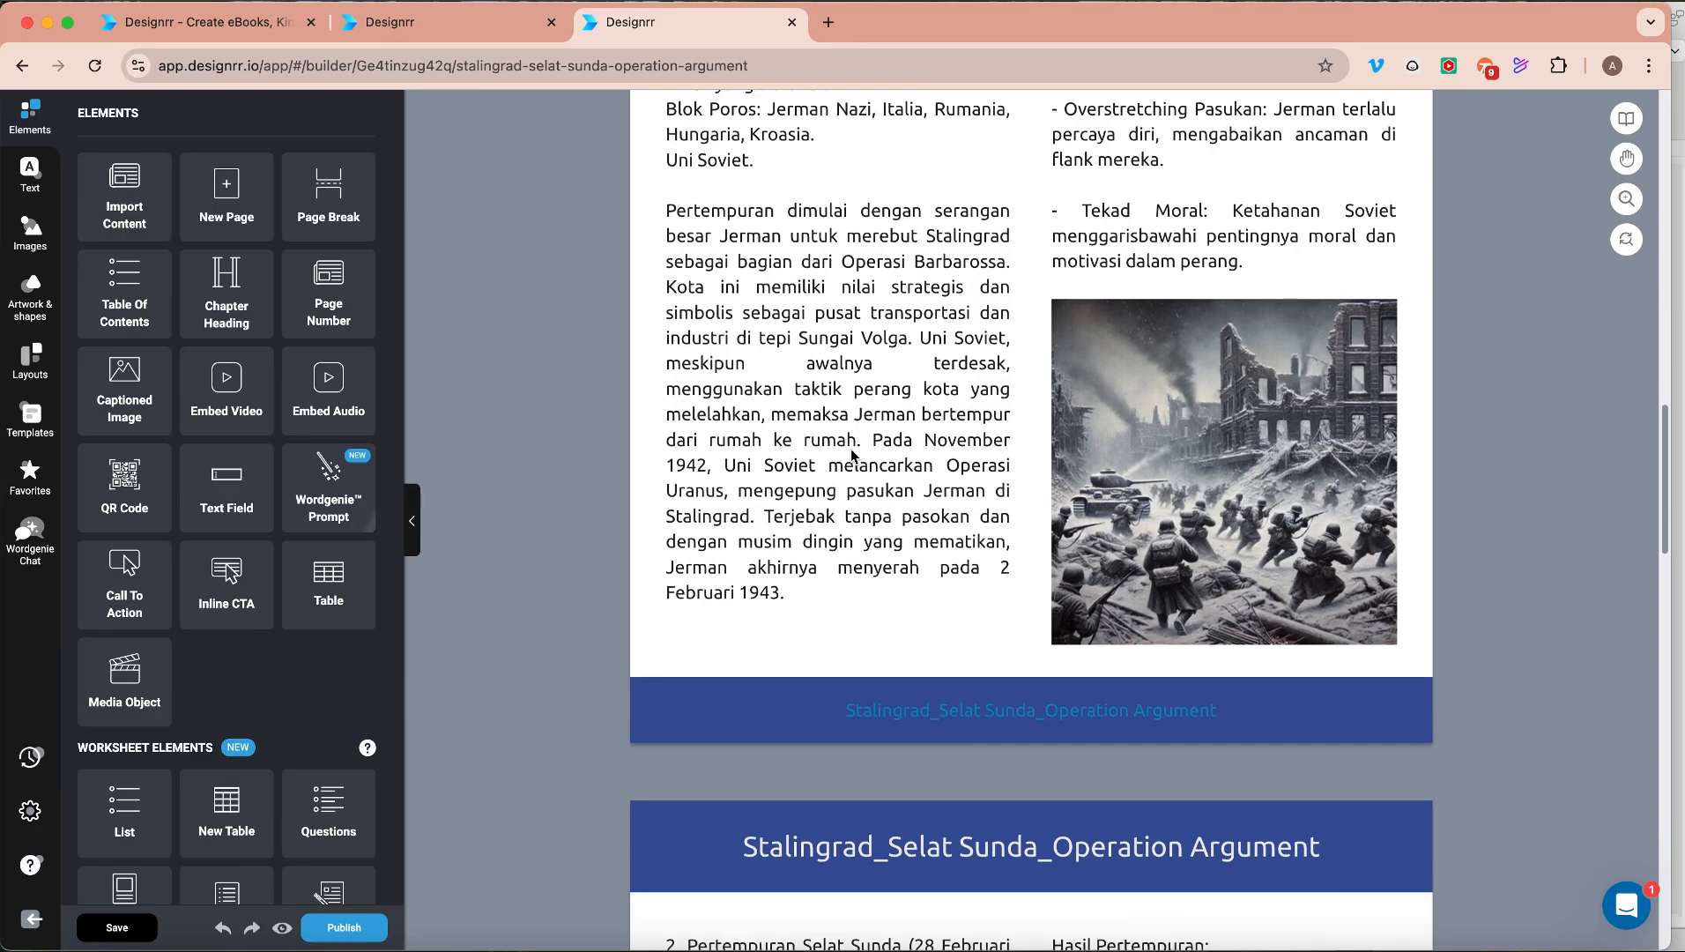
{"action": "scroll", "coordinate": [851, 455], "scroll_direction": "down", "scroll_amount": 10}
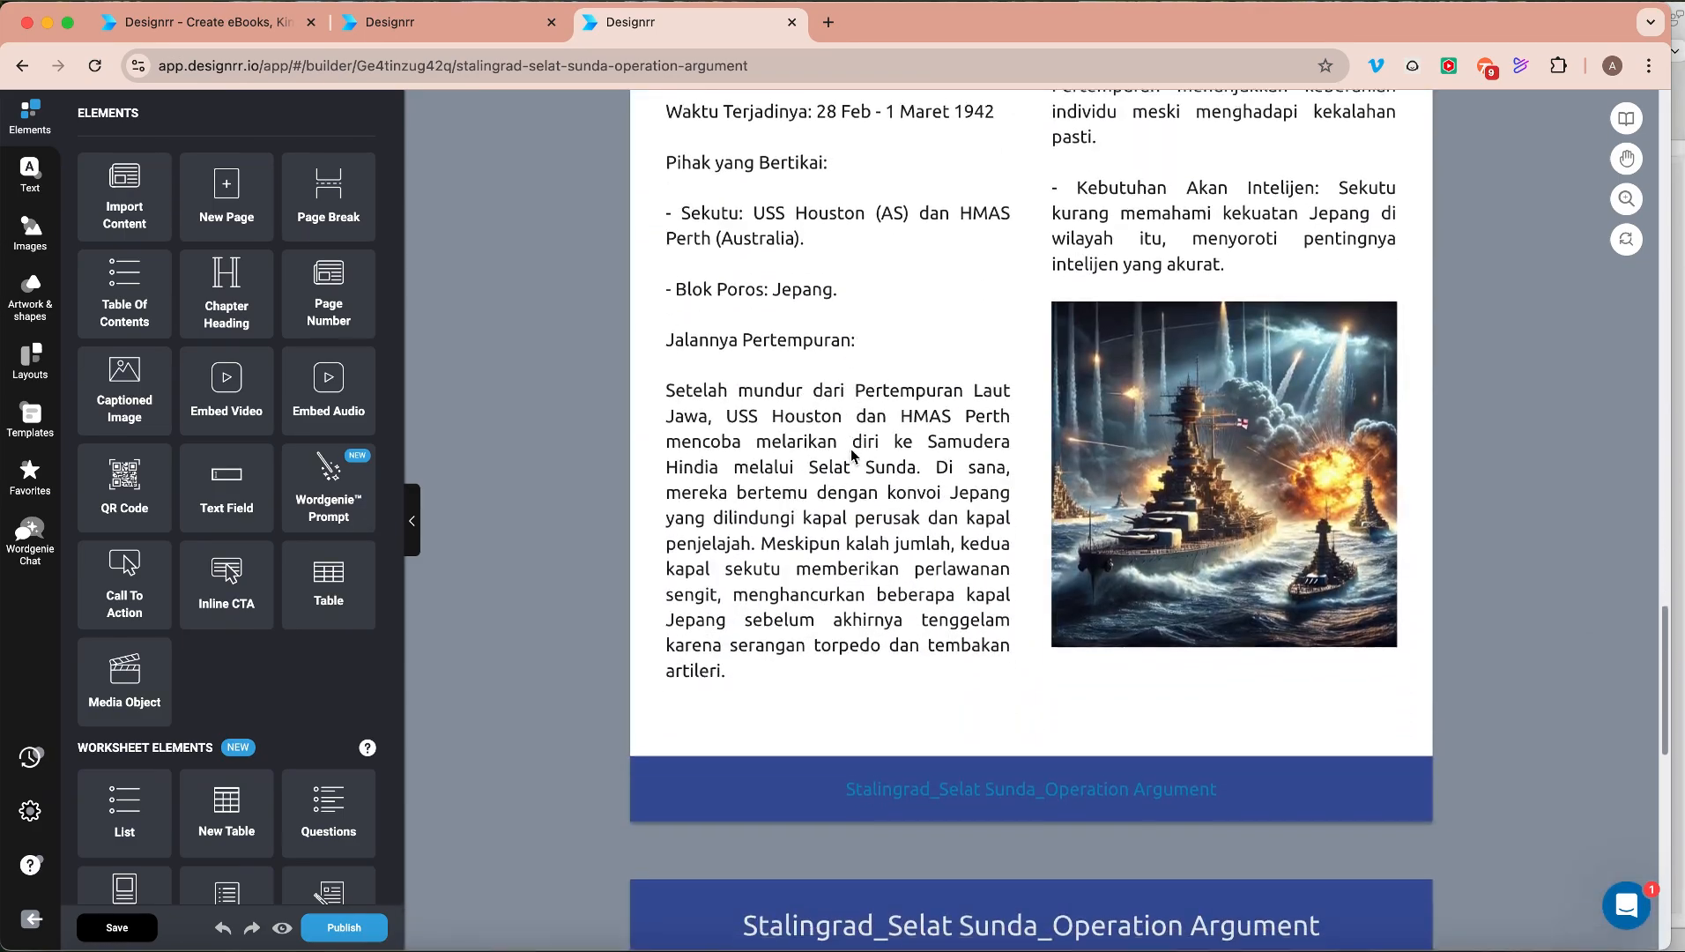
{"action": "scroll", "coordinate": [851, 454], "scroll_direction": "down", "scroll_amount": 5}
{"action": "scroll", "coordinate": [851, 455], "scroll_direction": "up", "scroll_amount": 15}
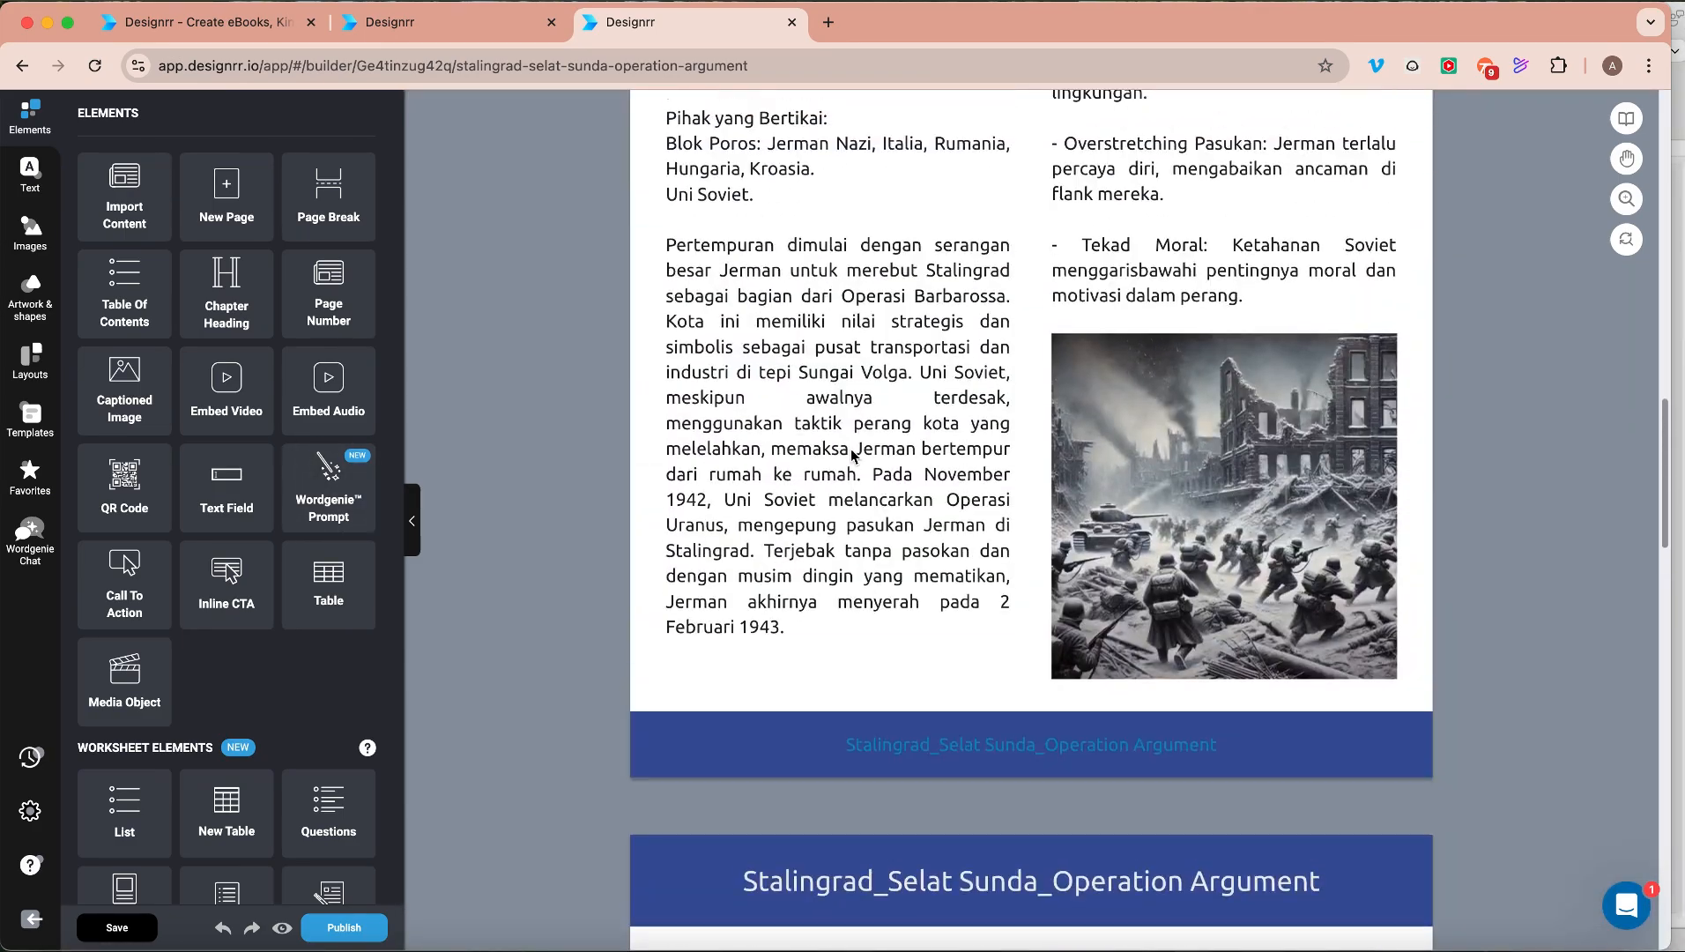
{"action": "scroll", "coordinate": [852, 455], "scroll_direction": "up", "scroll_amount": 8}
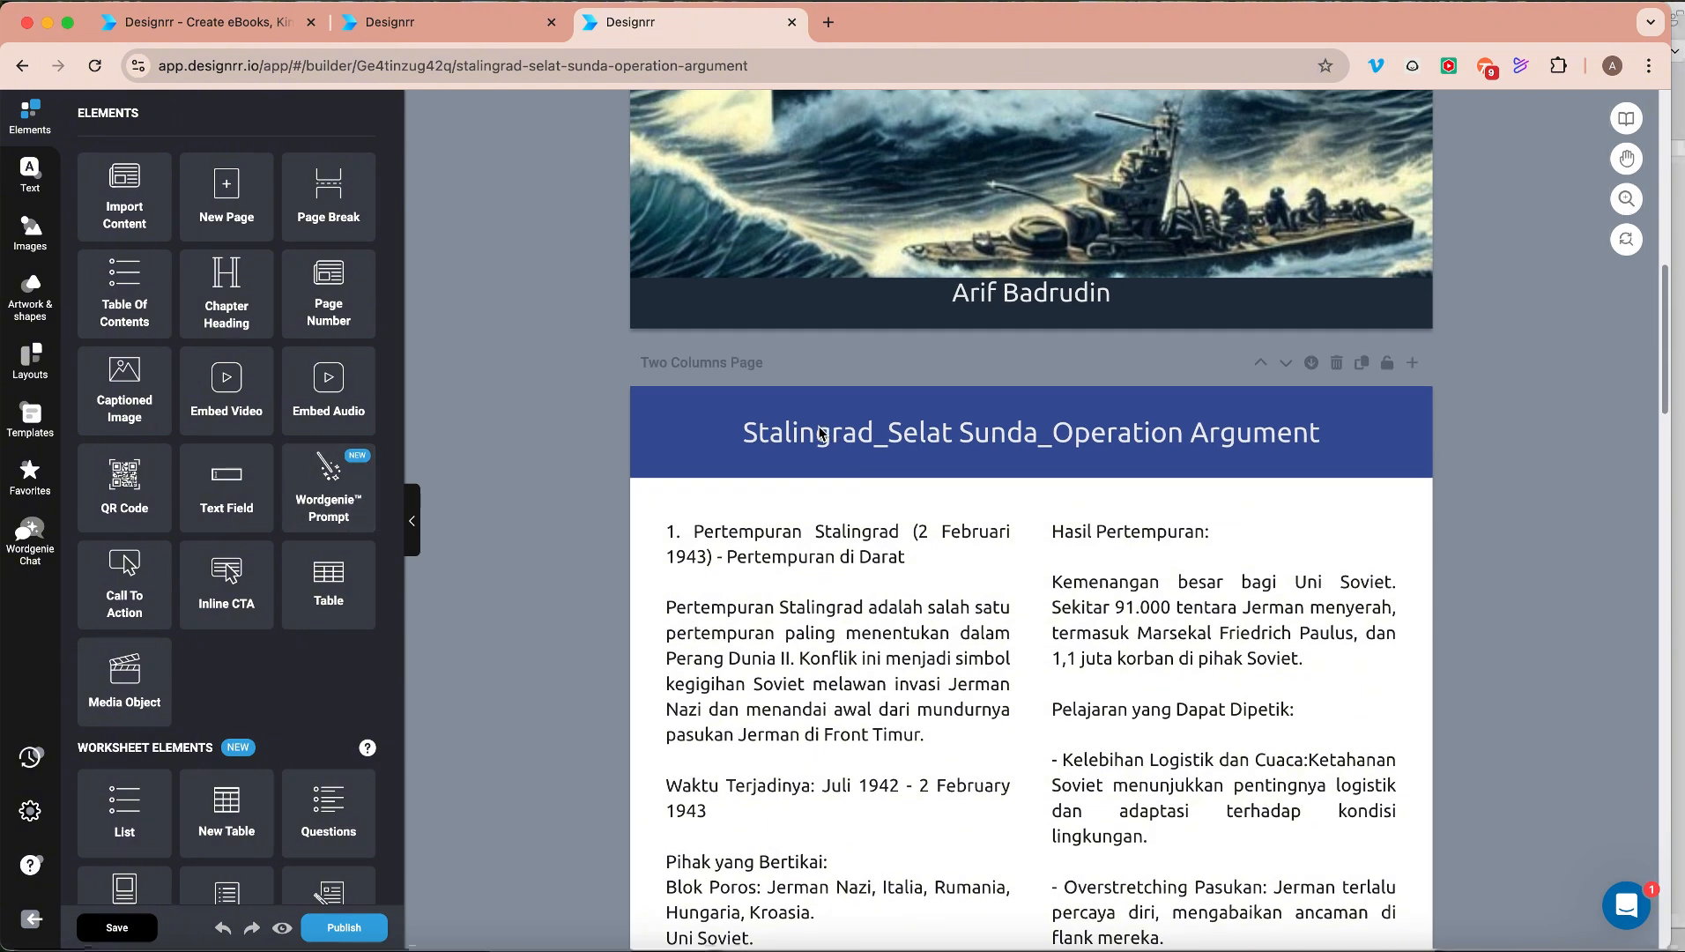
Replace the page header title above the Stalingrad section with "Perang di Bulan February".
{"action": "left_click", "coordinate": [820, 434]}
{"action": "left_click", "coordinate": [756, 433]}
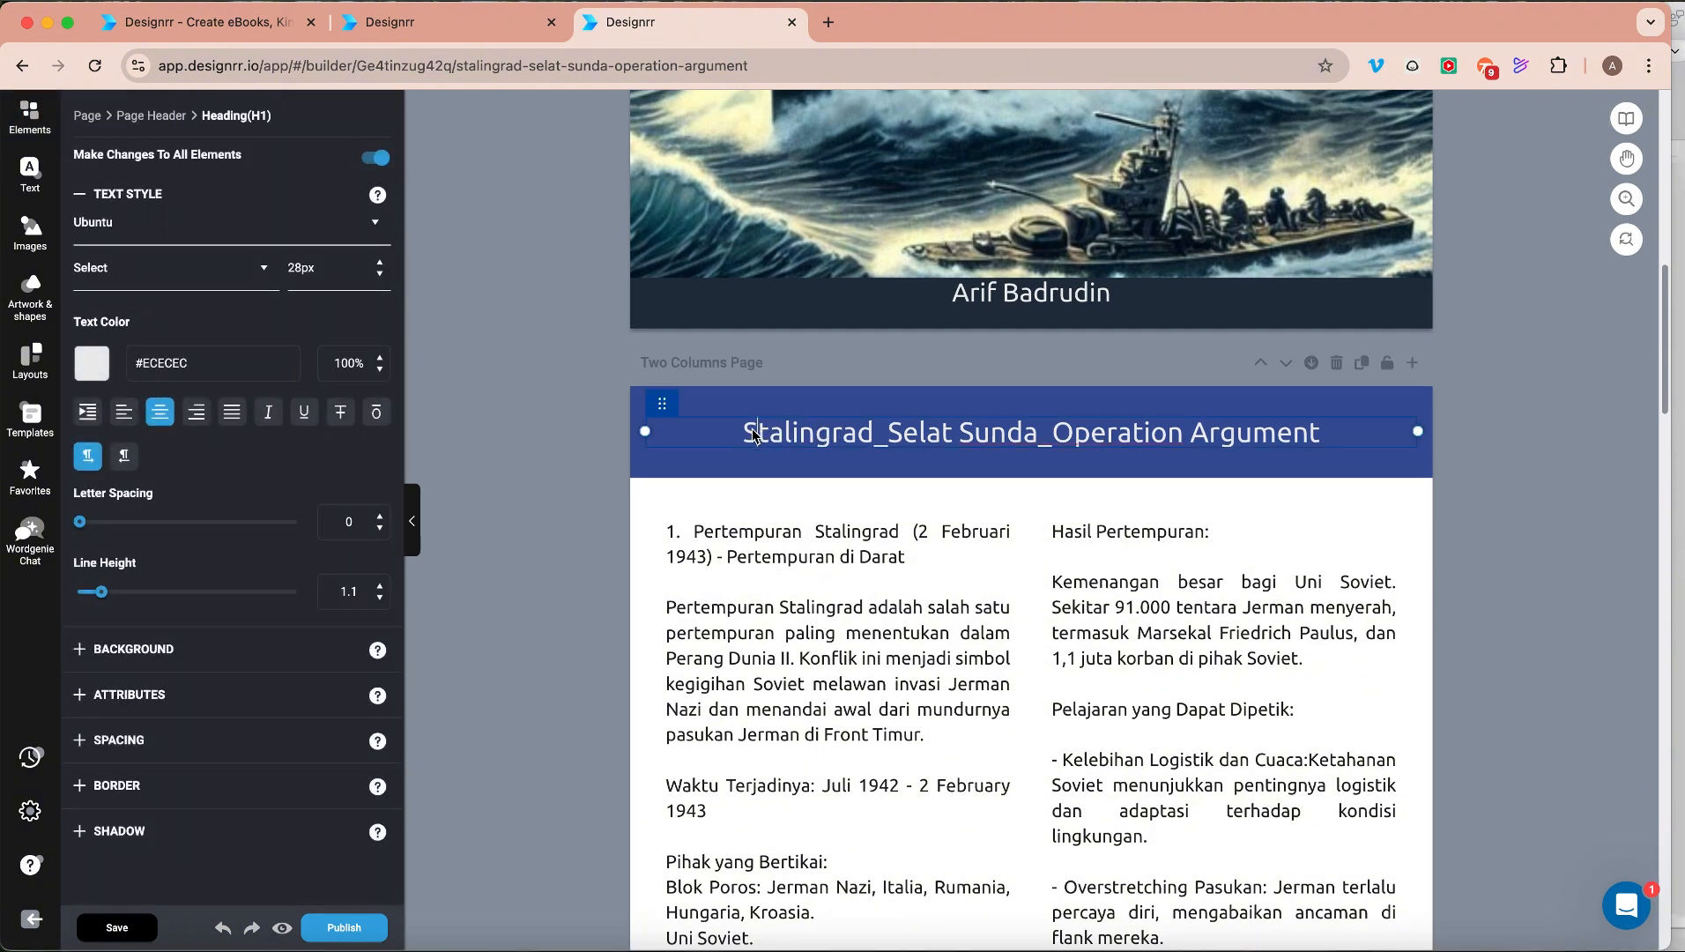
{"action": "double_click", "coordinate": [756, 434]}
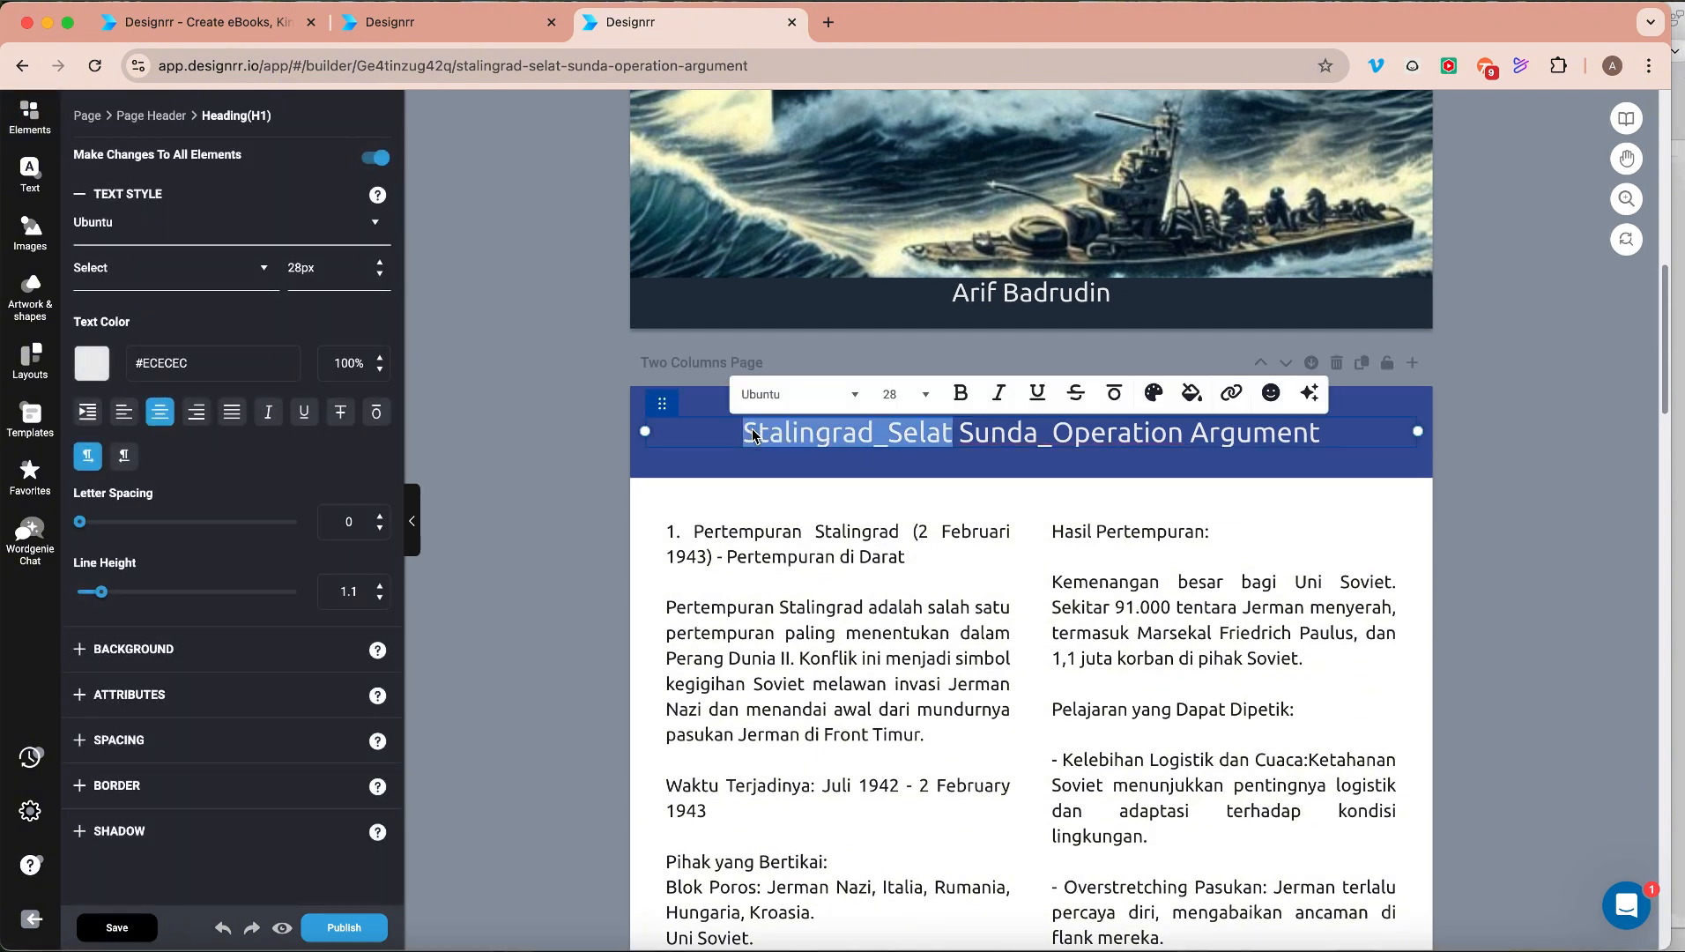
{"action": "left_click", "coordinate": [1326, 437], "text": "shift"}
{"action": "type", "text": "P"}
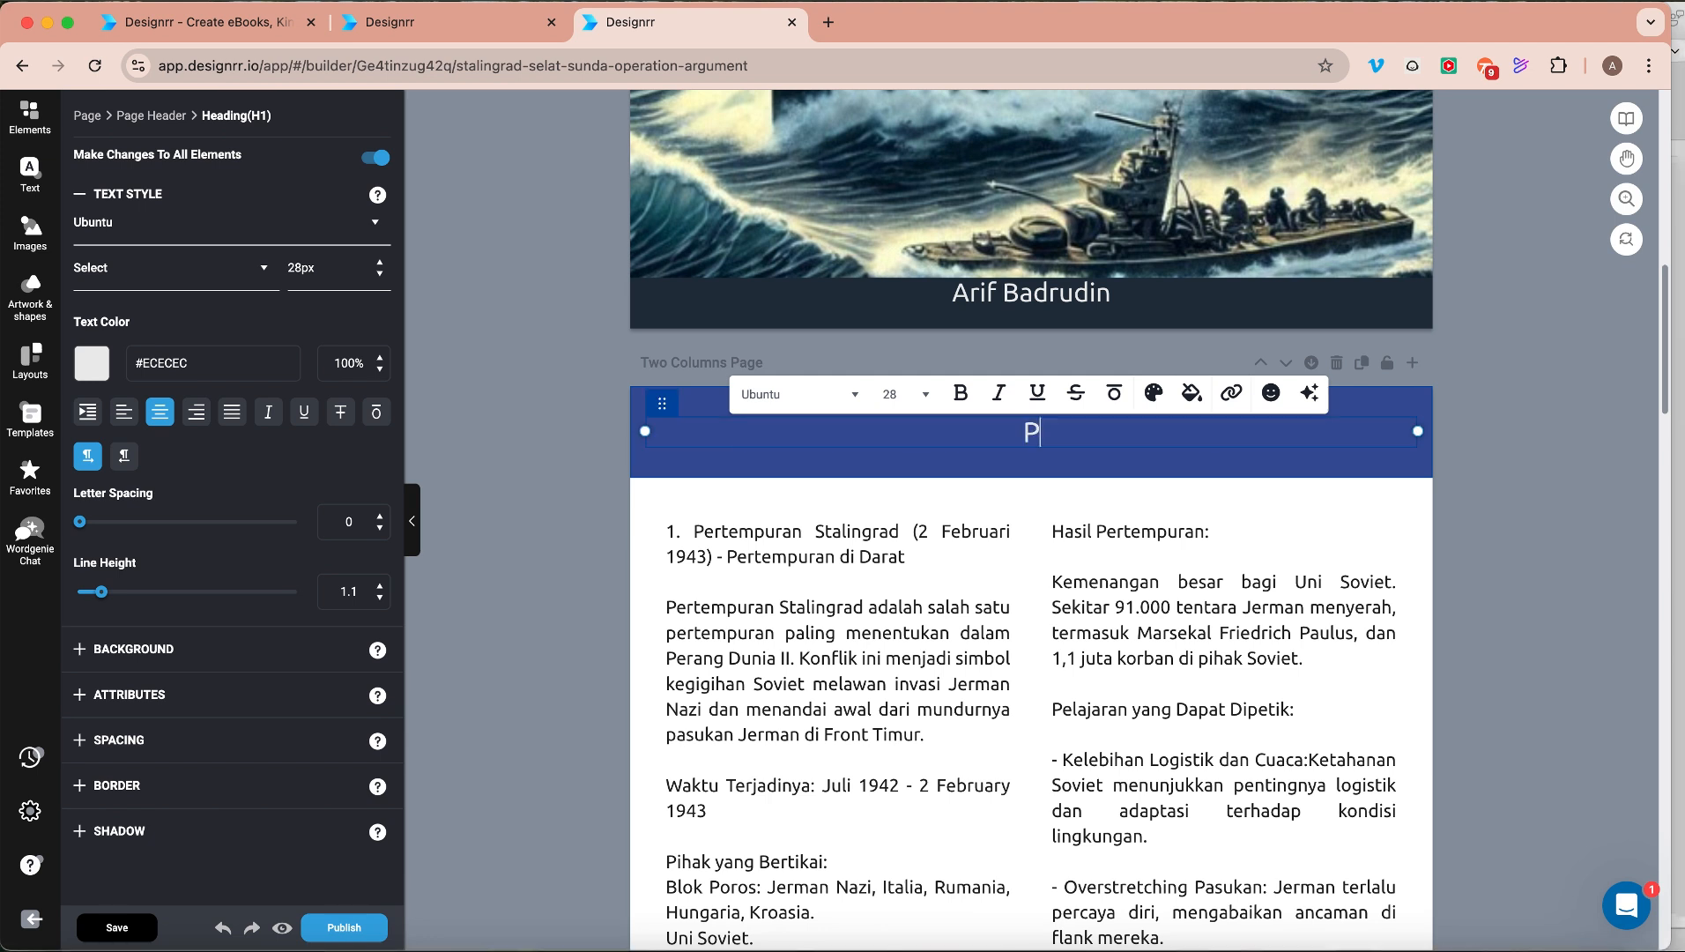
{"action": "type", "text": "erang di Bu"}
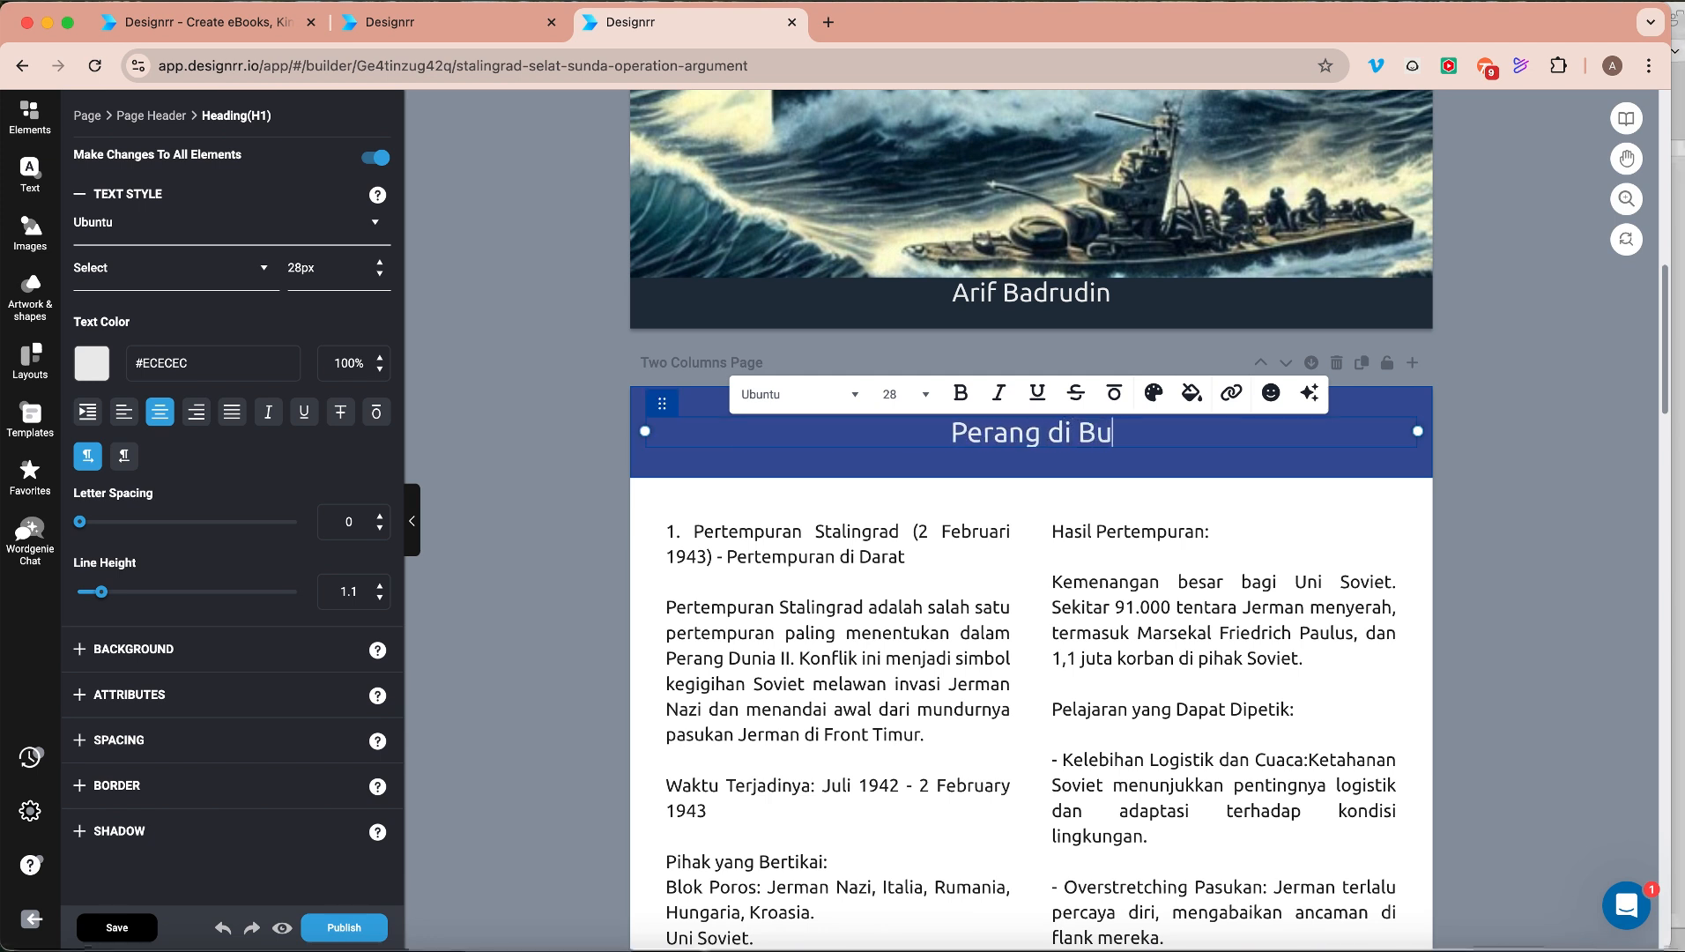
{"action": "type", "text": "lan February"}
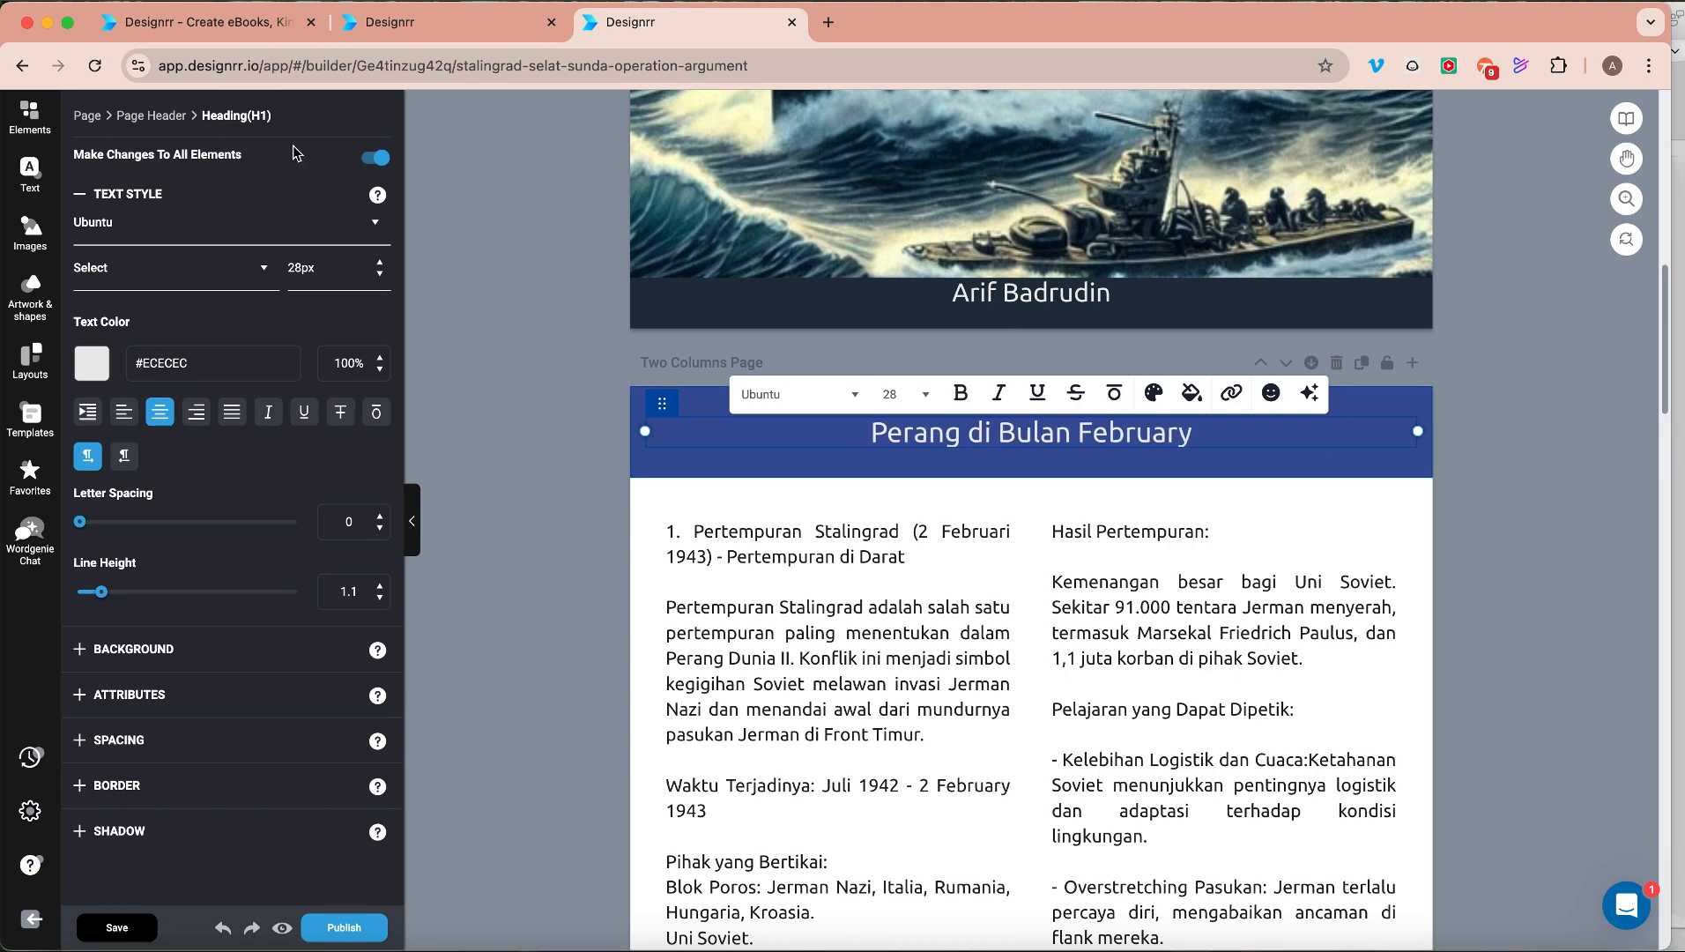
Check the header title across the battle pages and save the eBook.
{"action": "scroll", "coordinate": [1091, 680], "scroll_direction": "down", "scroll_amount": 1}
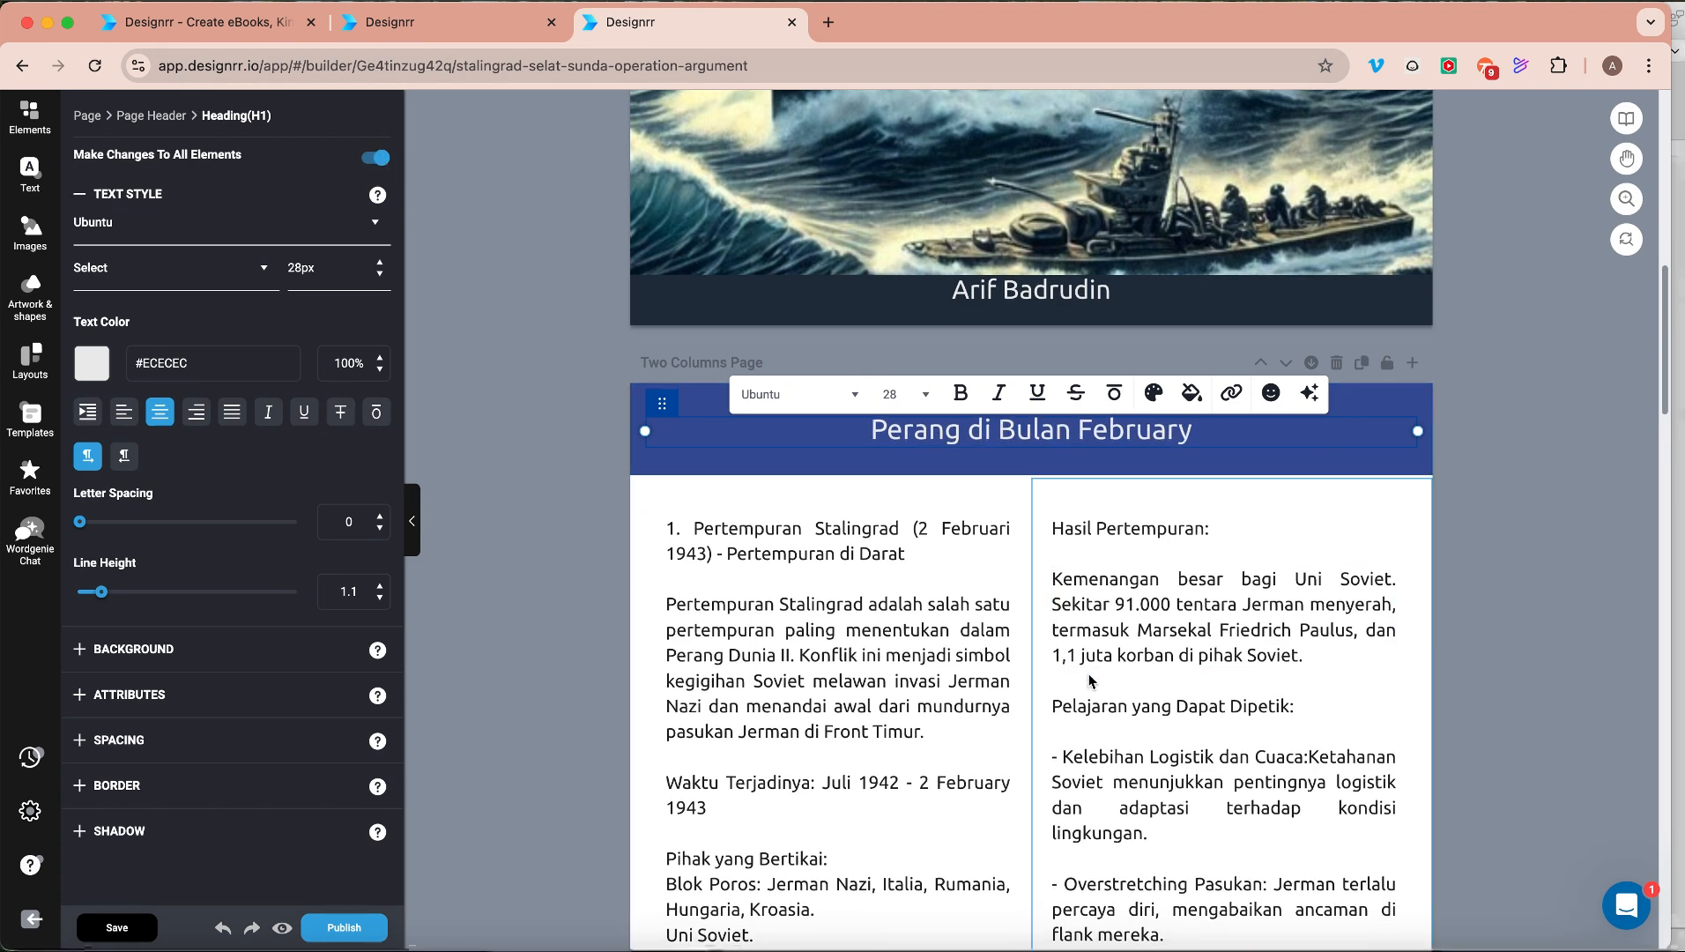
{"action": "scroll", "coordinate": [1091, 680], "scroll_direction": "down", "scroll_amount": 13}
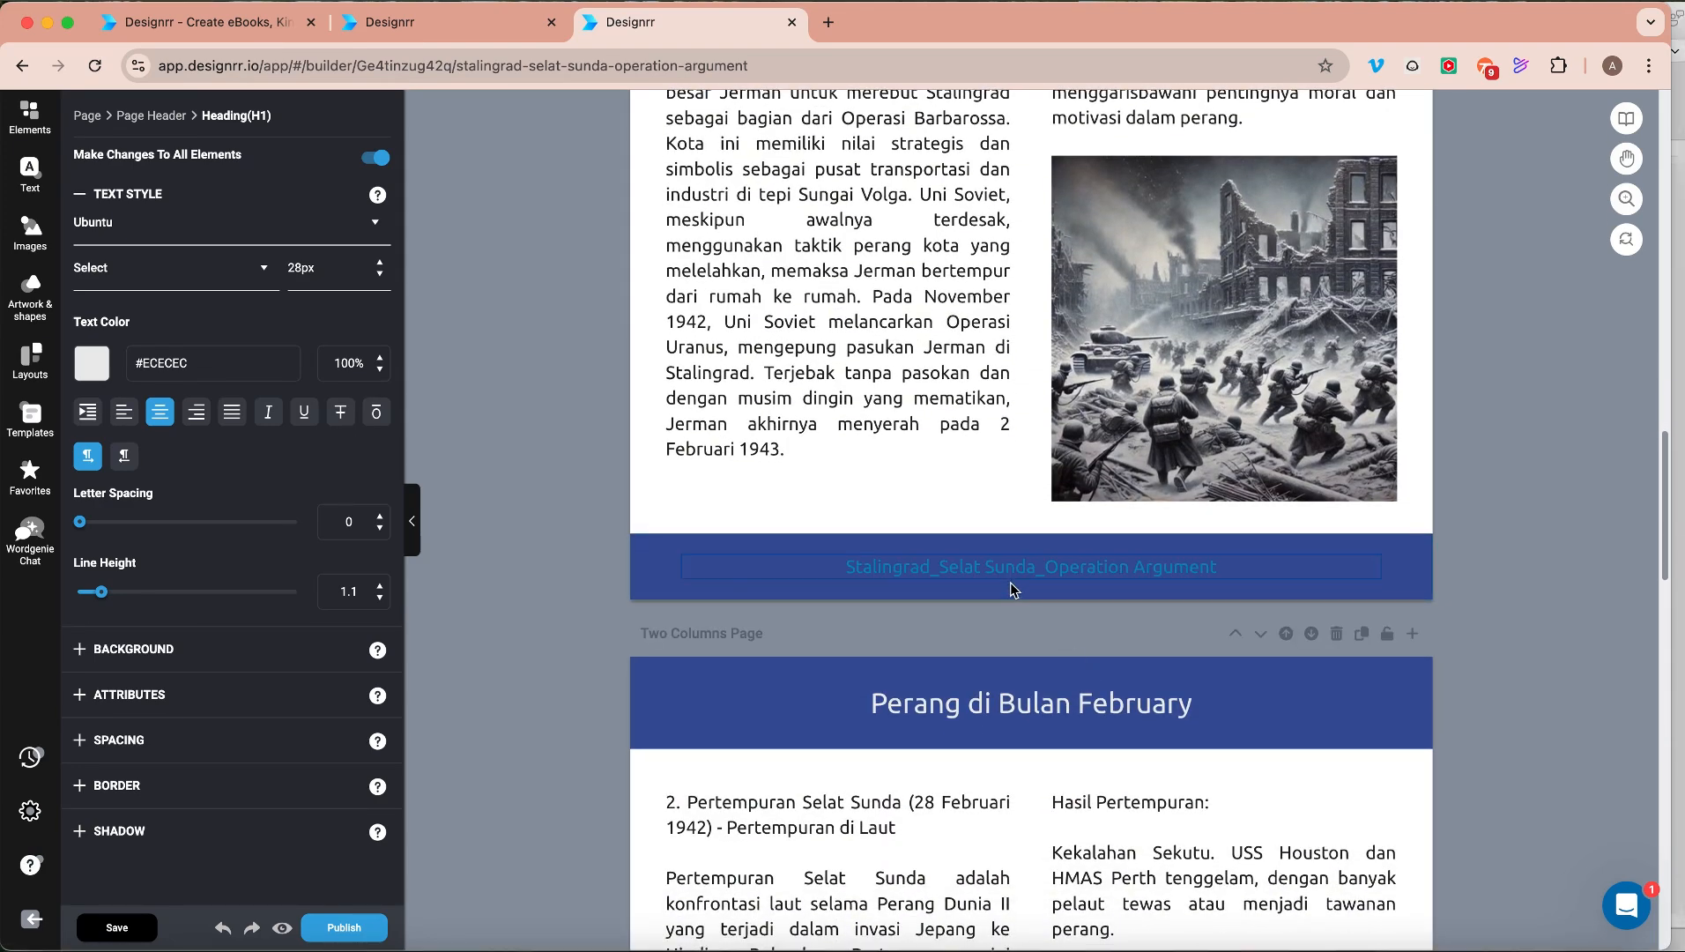
{"action": "scroll", "coordinate": [1078, 774], "scroll_direction": "down", "scroll_amount": 12}
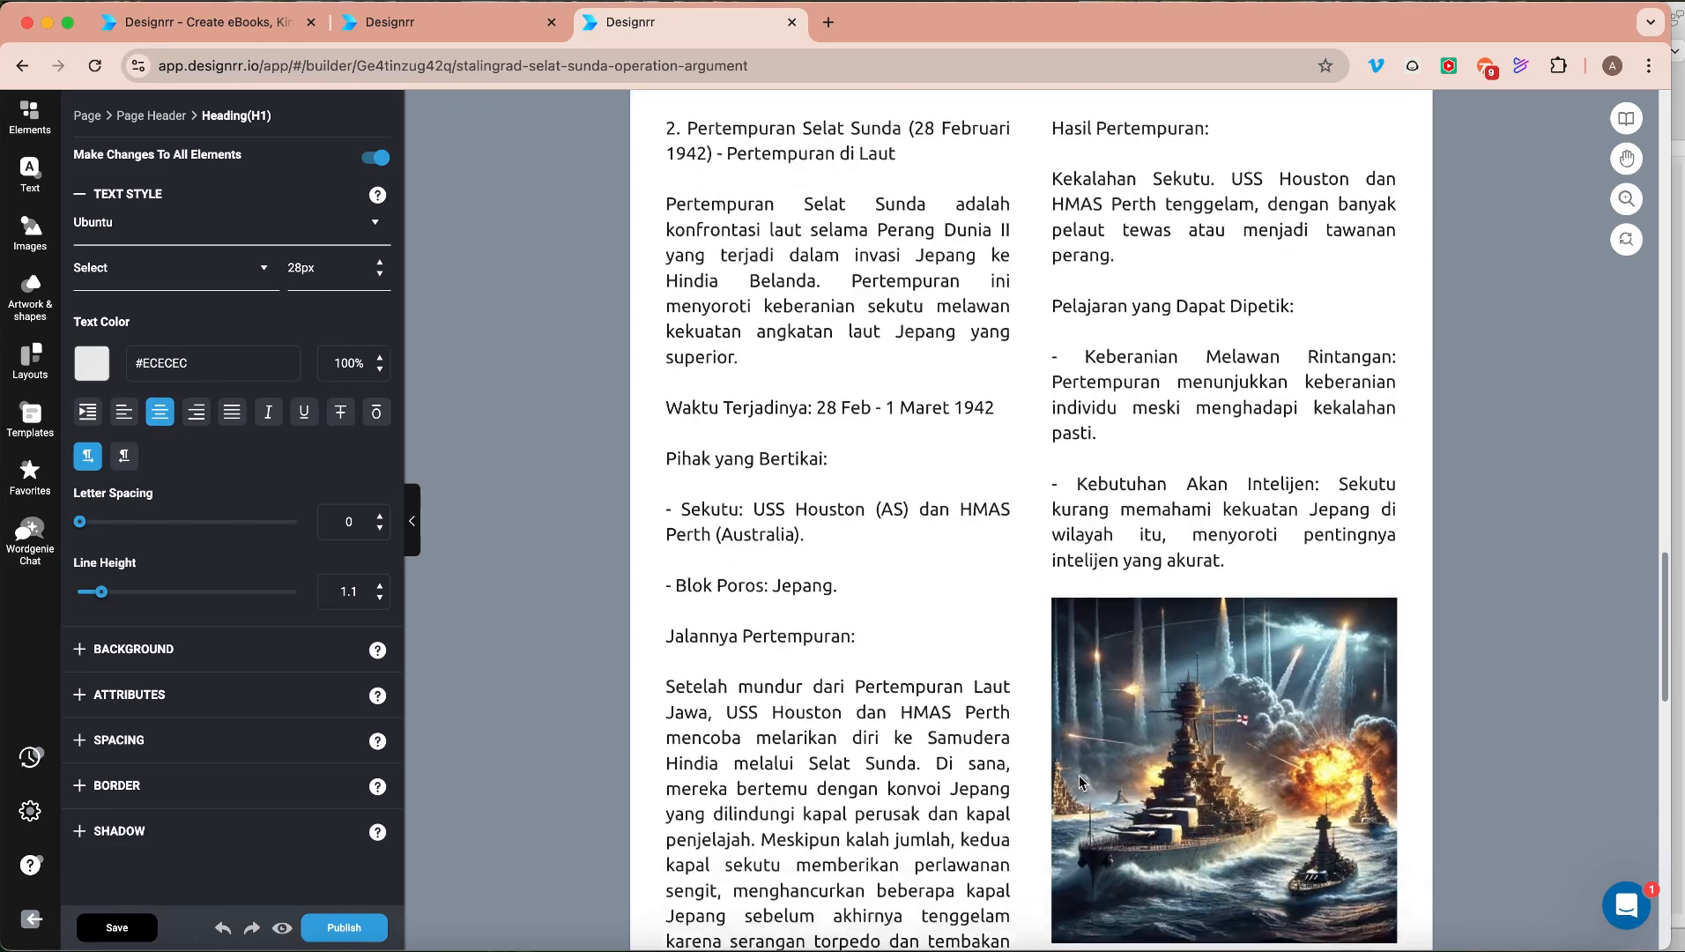
{"action": "scroll", "coordinate": [1080, 780], "scroll_direction": "up", "scroll_amount": 20}
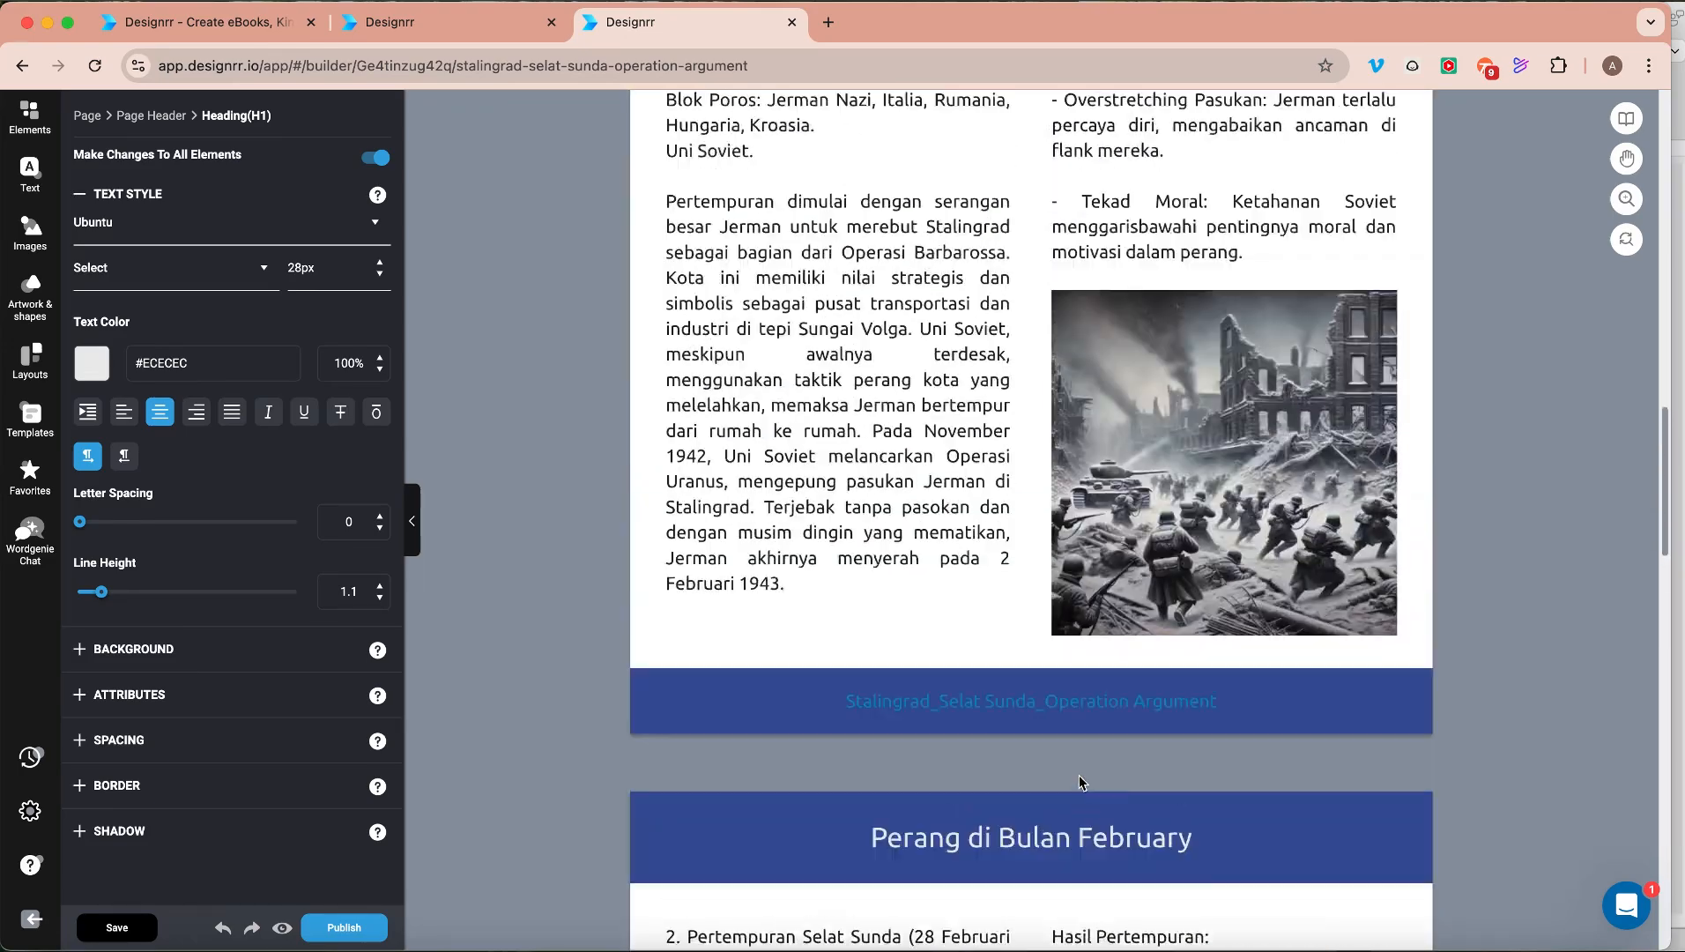
{"action": "scroll", "coordinate": [1078, 774], "scroll_direction": "up", "scroll_amount": 8}
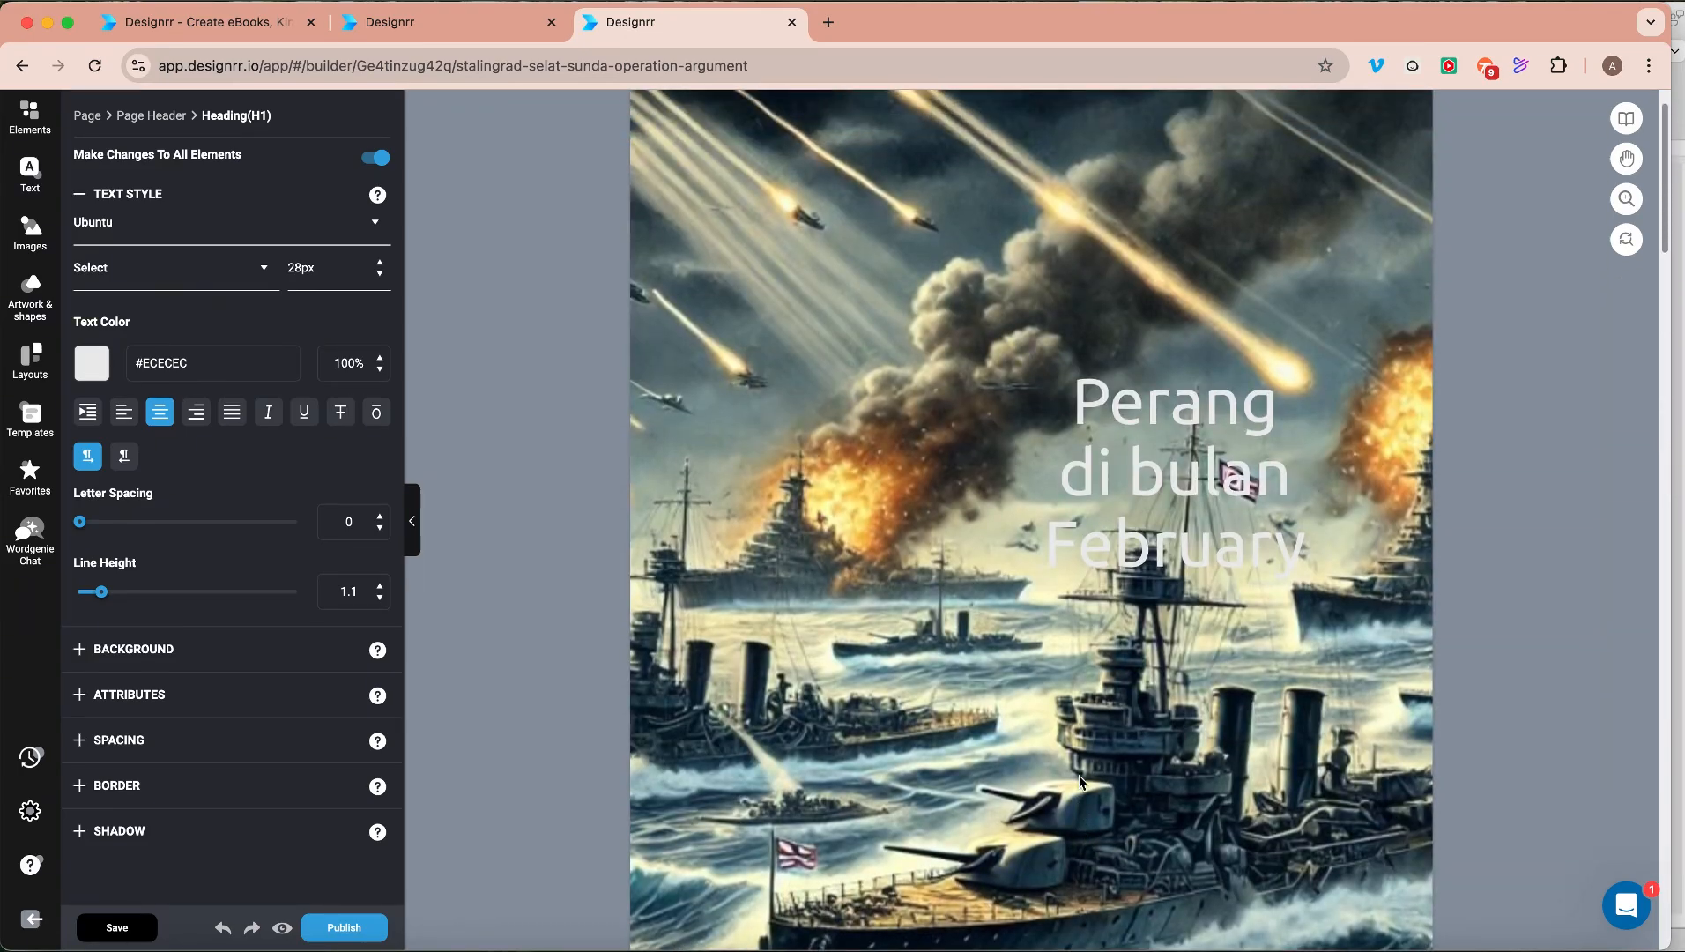
{"action": "scroll", "coordinate": [1077, 774], "scroll_direction": "down", "scroll_amount": 7}
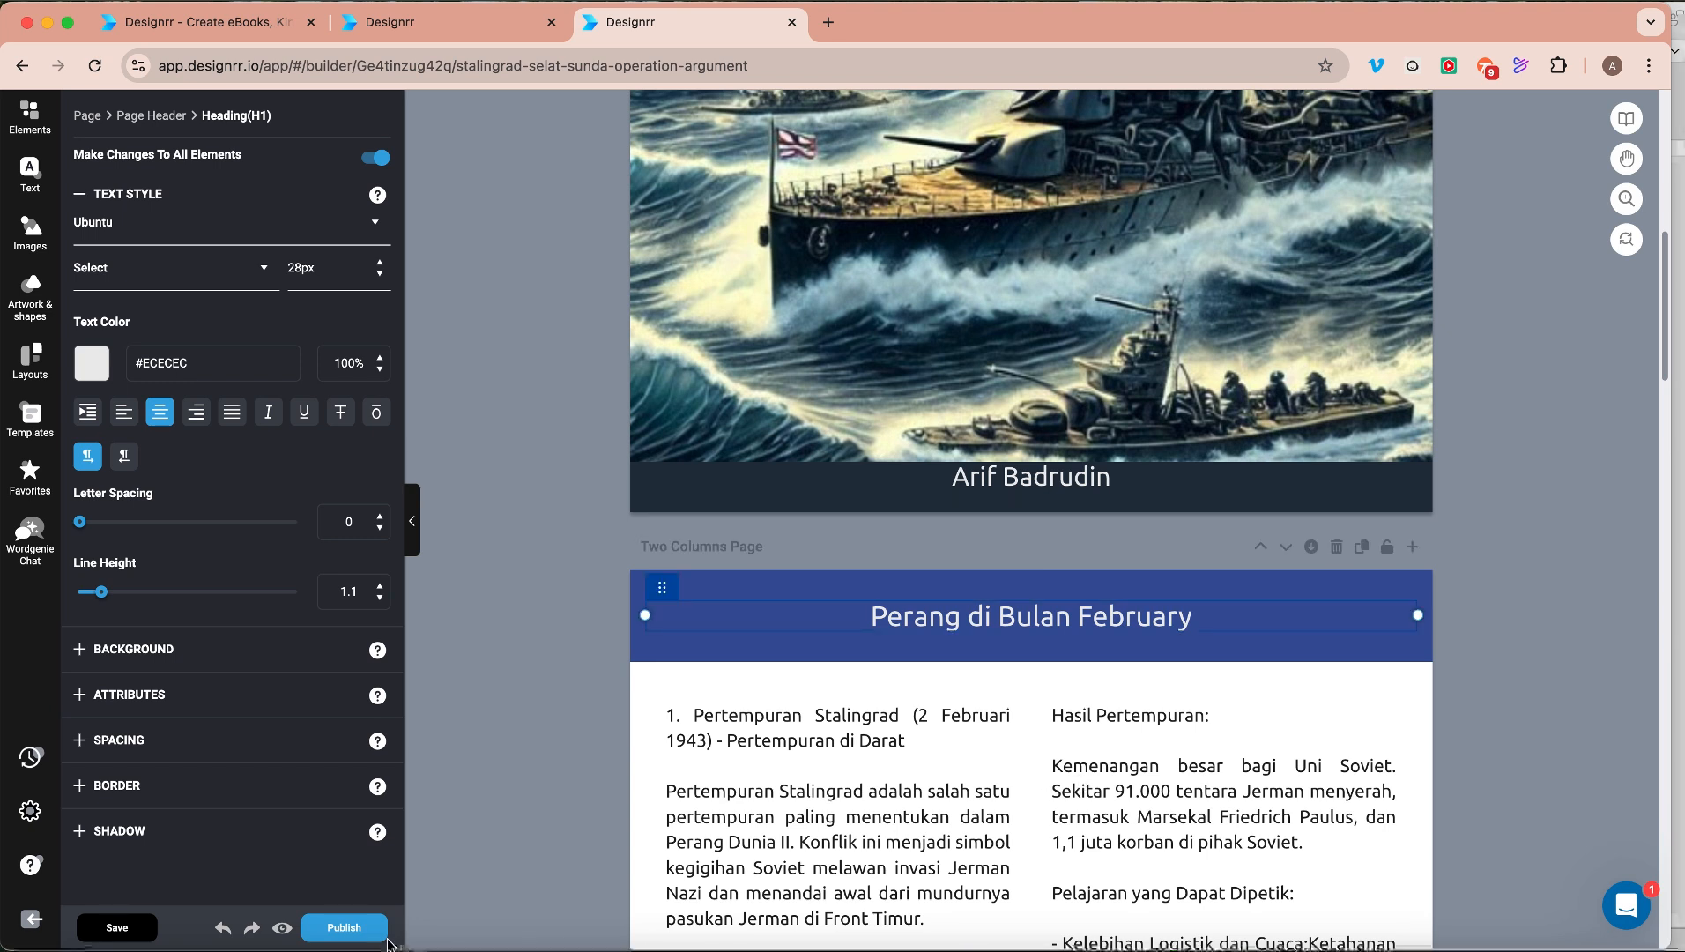
{"action": "left_click", "coordinate": [120, 934]}
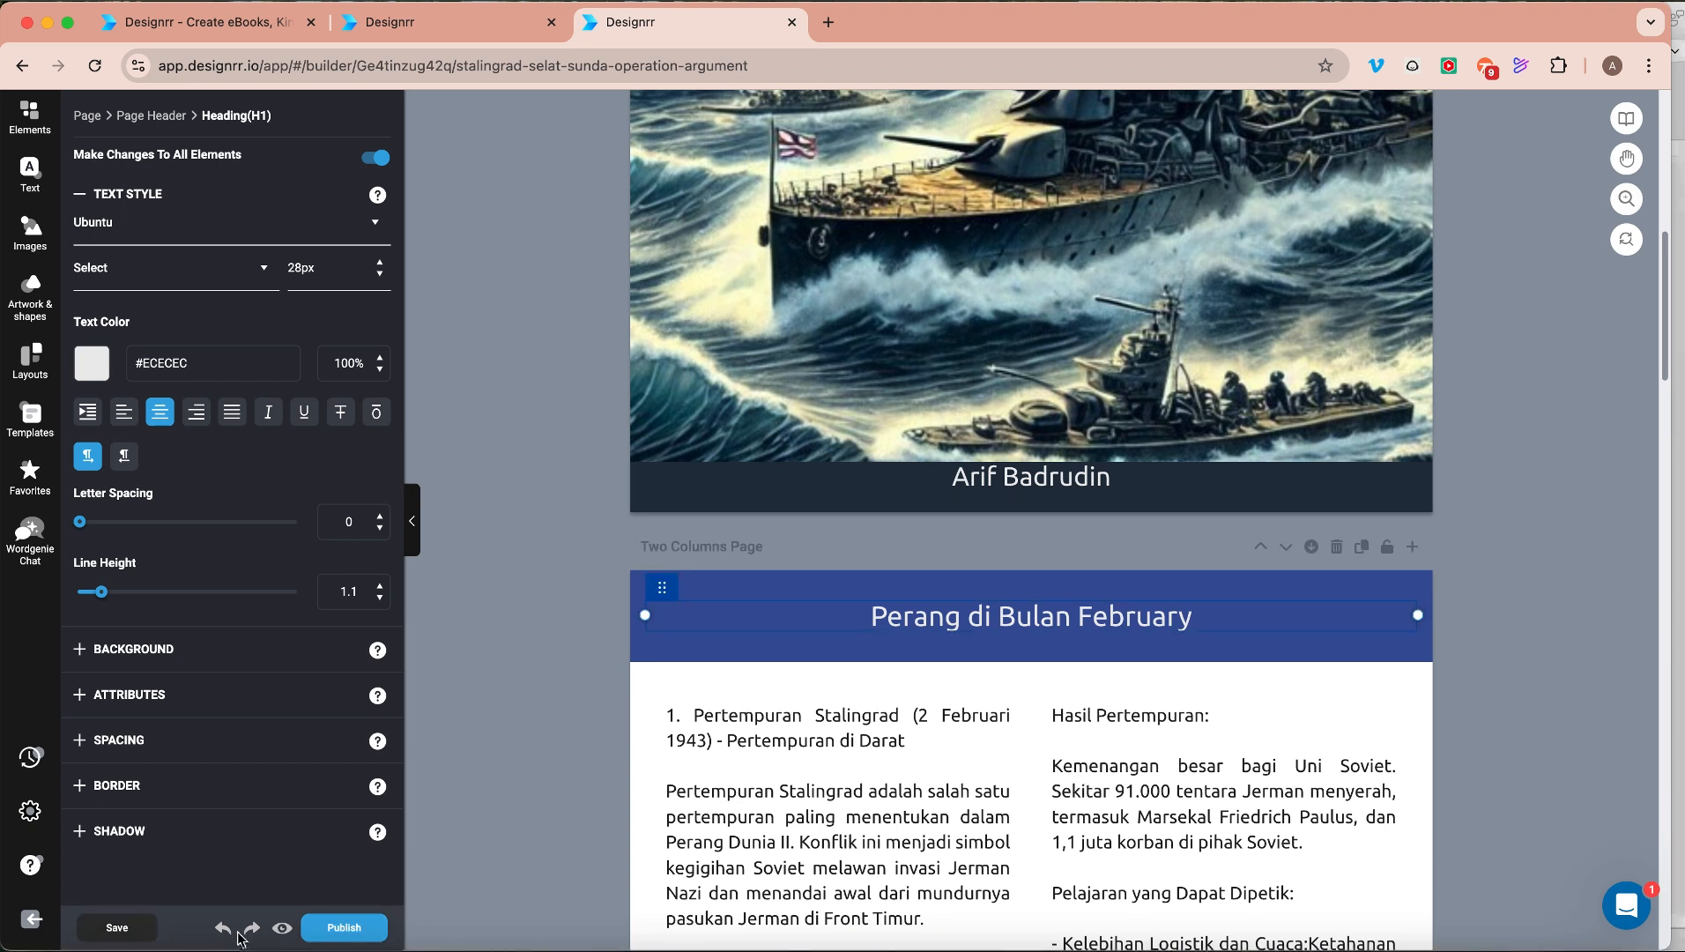
Publish the eBook as a PDF for Adobe Reader and look through the generated file from the cover to the last battle page.
{"action": "left_click", "coordinate": [345, 928]}
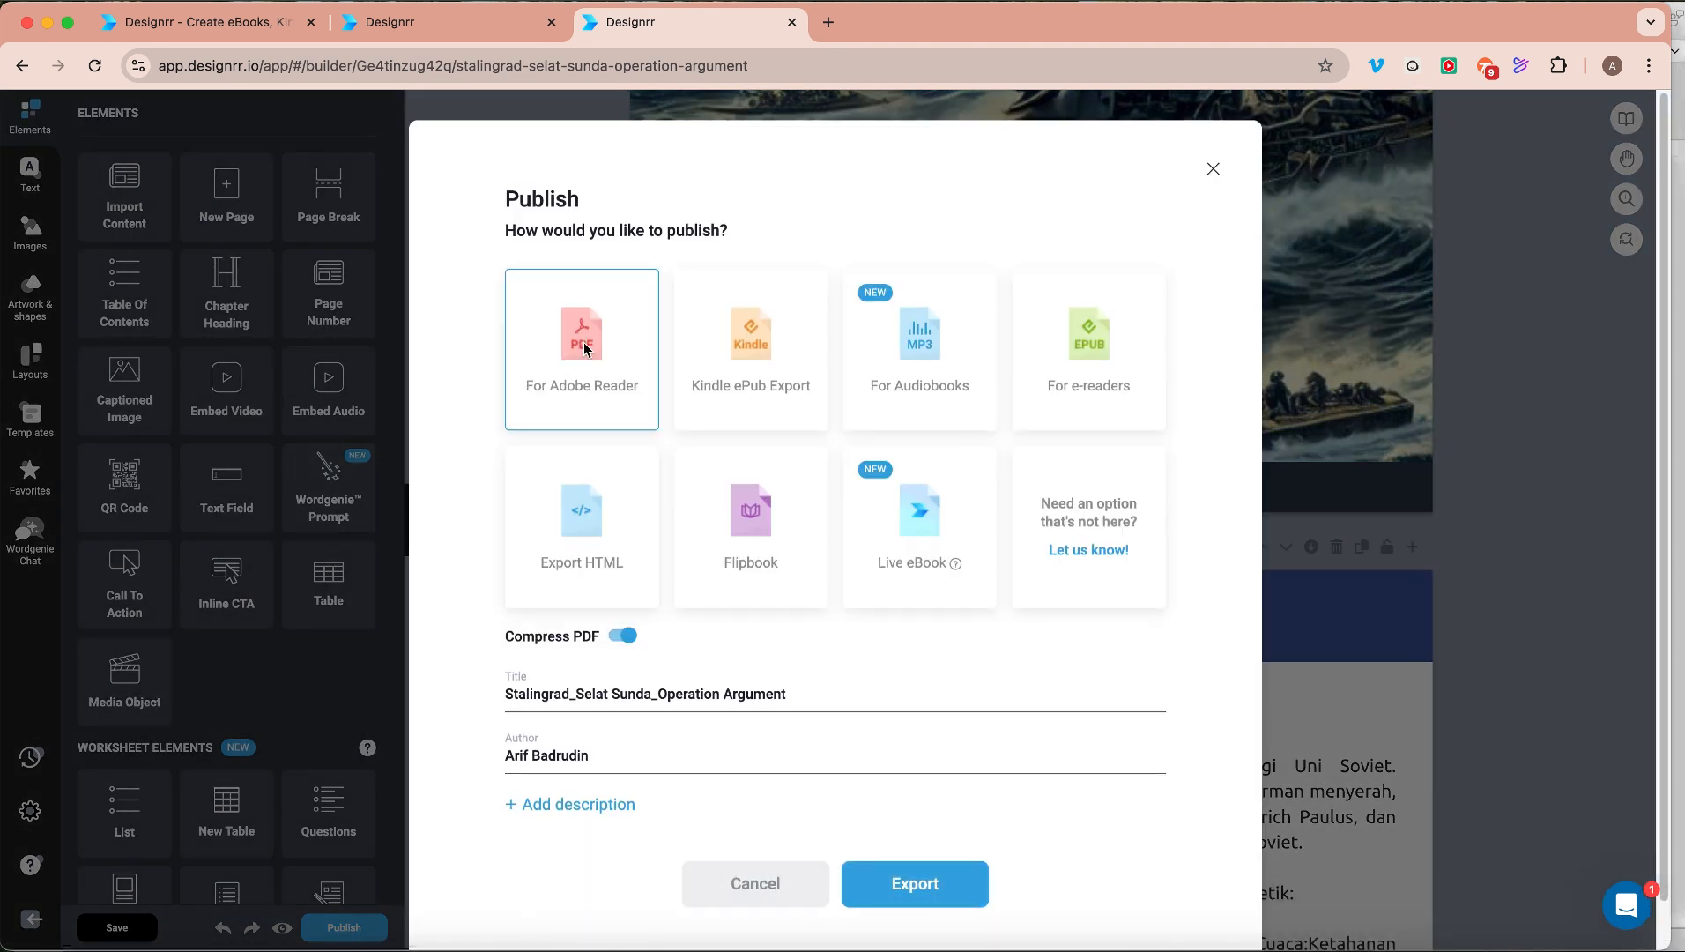
{"action": "left_click", "coordinate": [909, 877]}
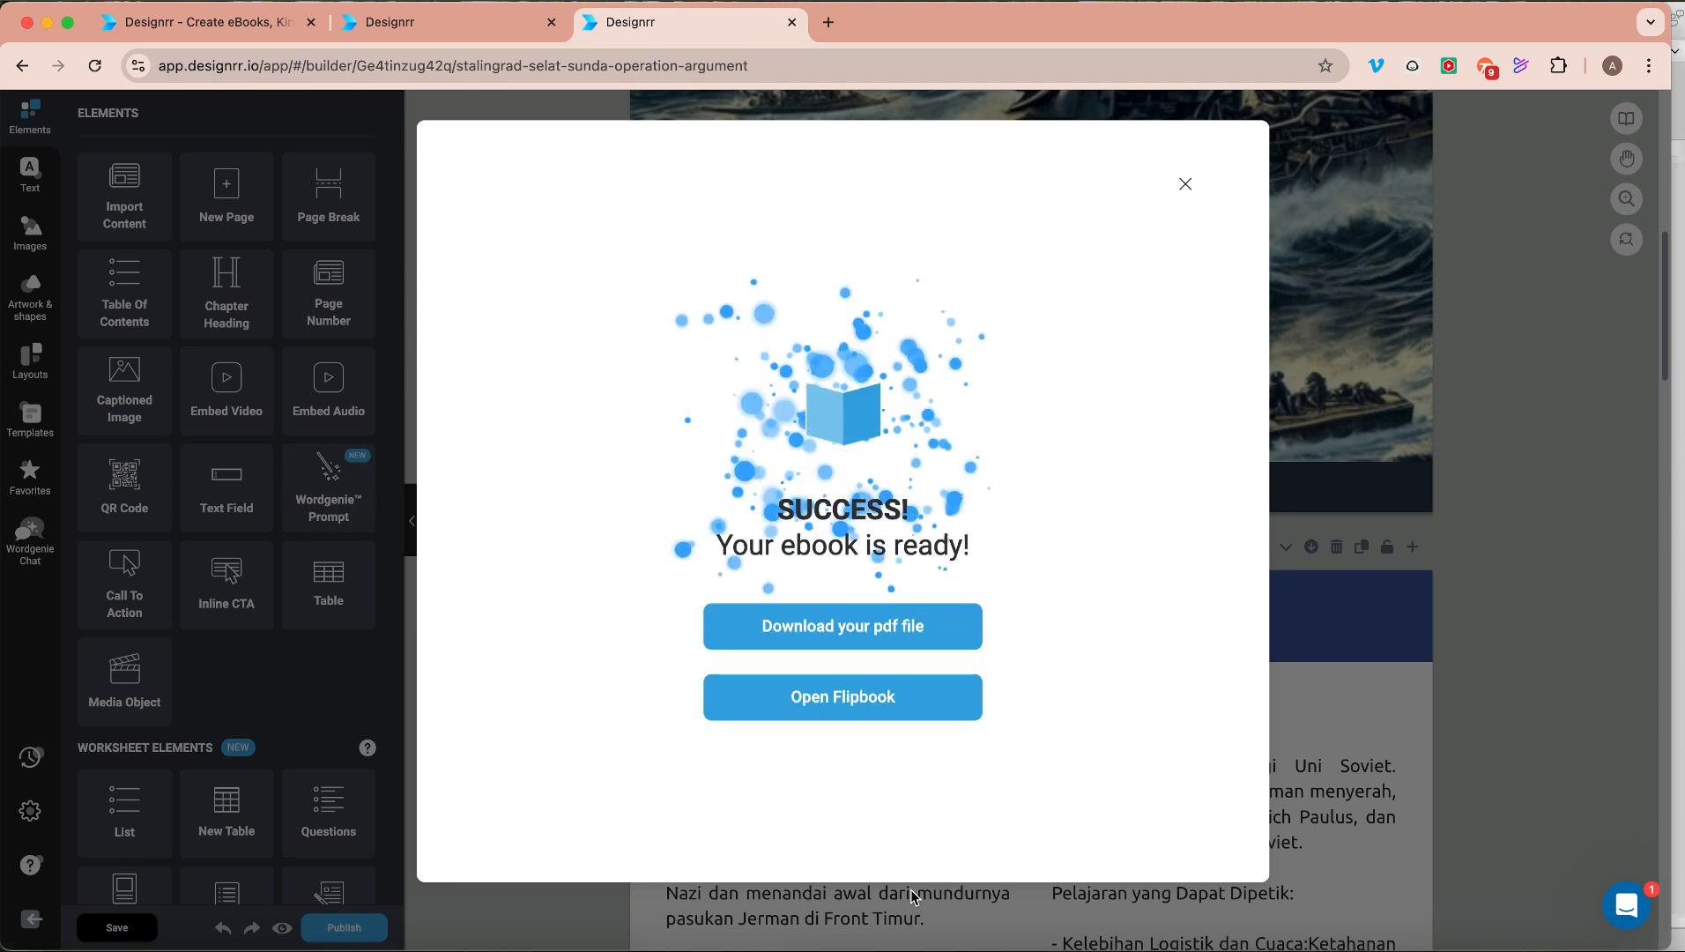
{"action": "left_click", "coordinate": [834, 625]}
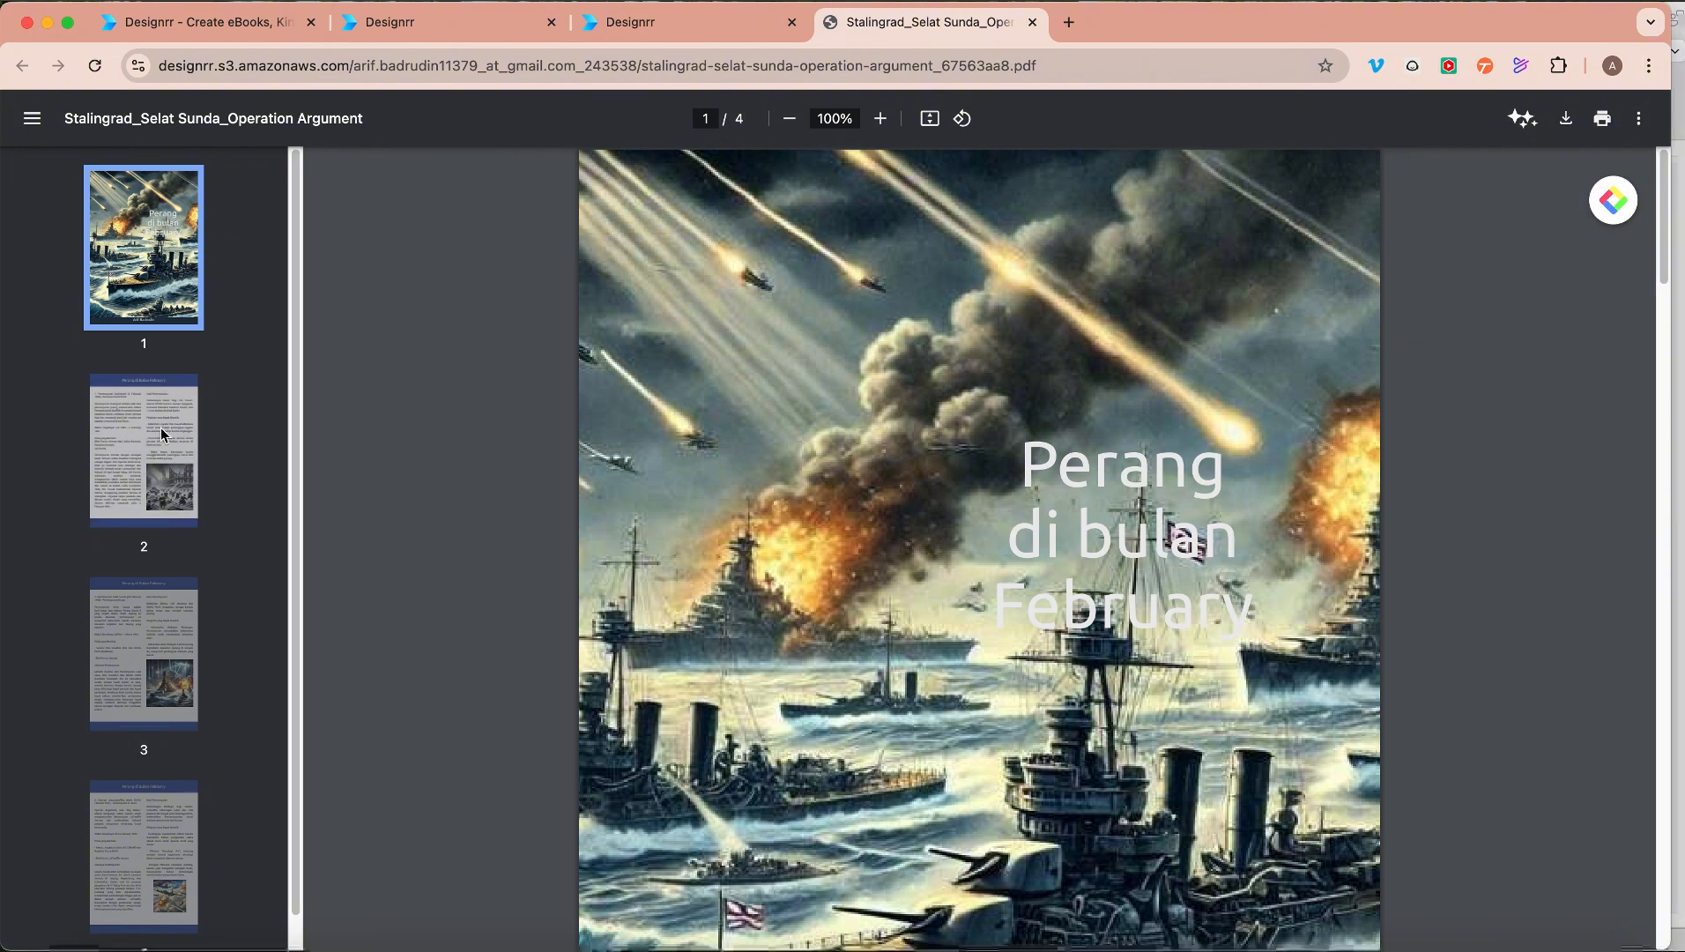
{"action": "scroll", "coordinate": [809, 722], "scroll_direction": "down", "scroll_amount": 10}
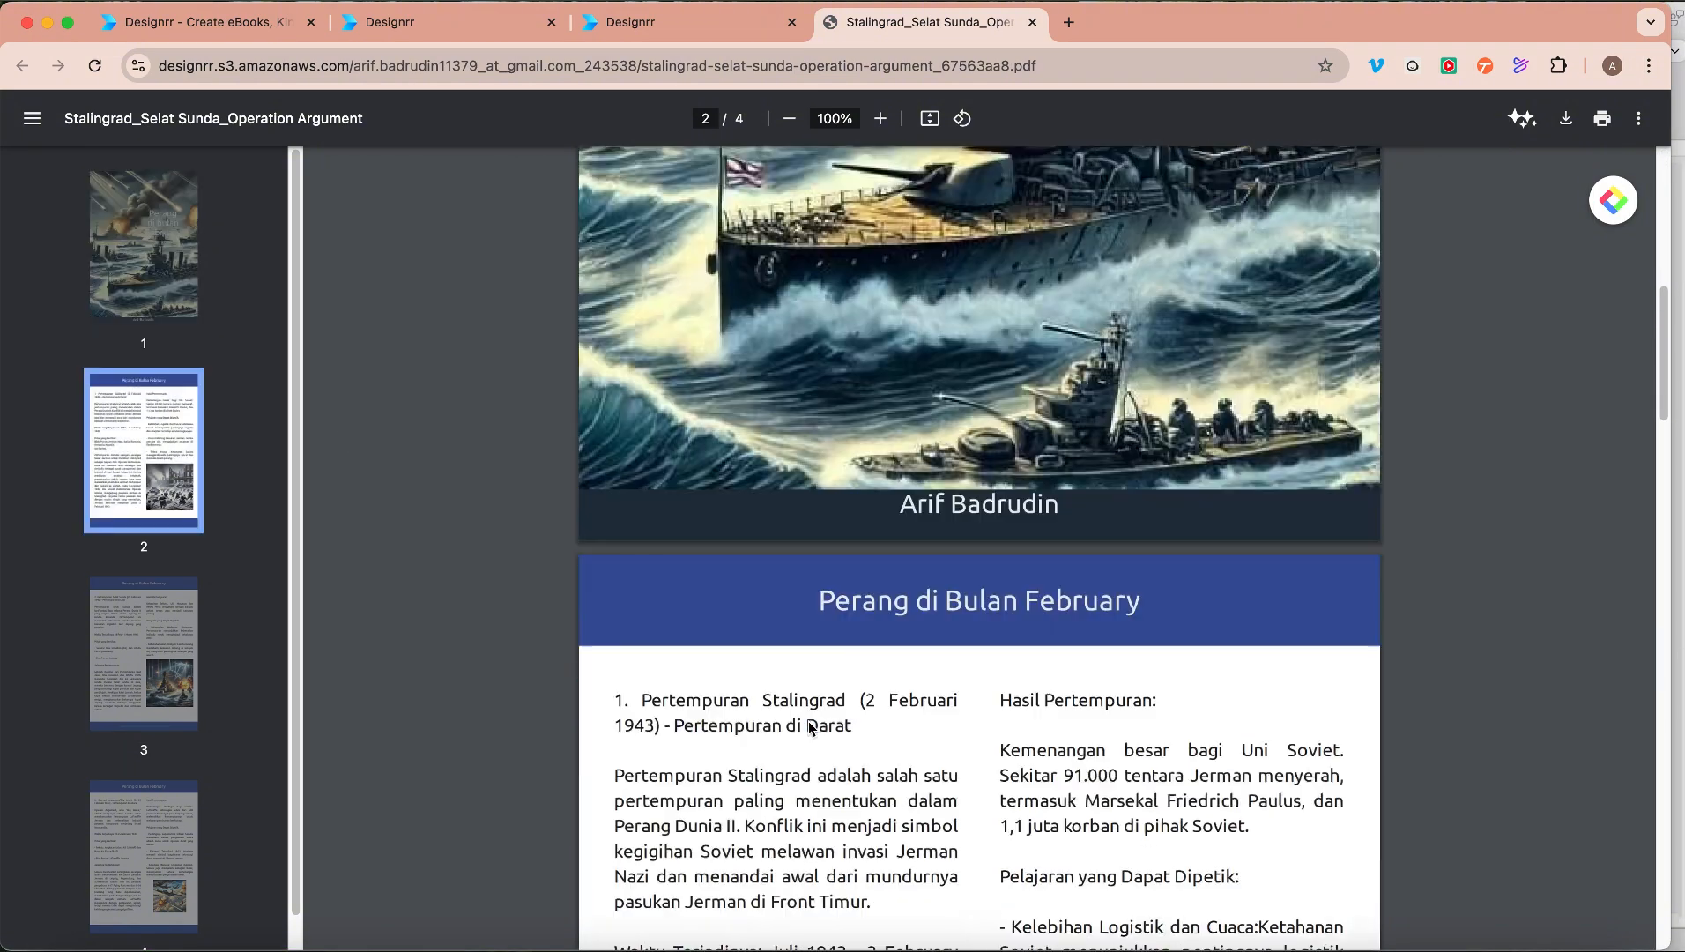
{"action": "scroll", "coordinate": [808, 727], "scroll_direction": "down", "scroll_amount": 13}
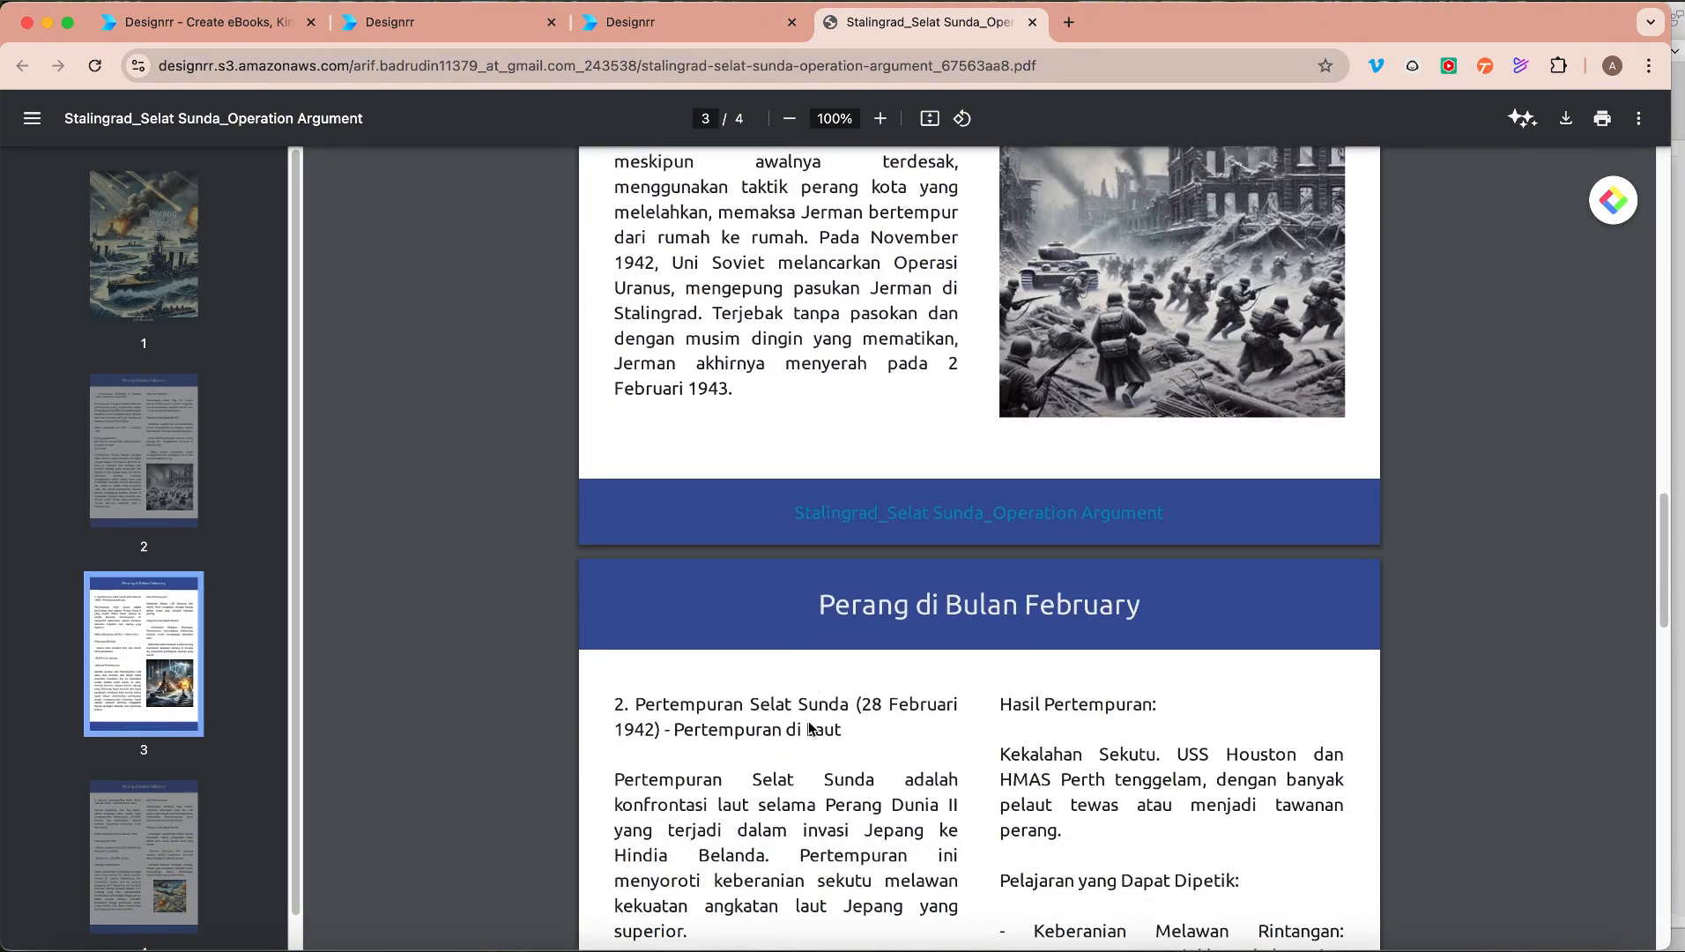
{"action": "scroll", "coordinate": [811, 729], "scroll_direction": "down", "scroll_amount": 15}
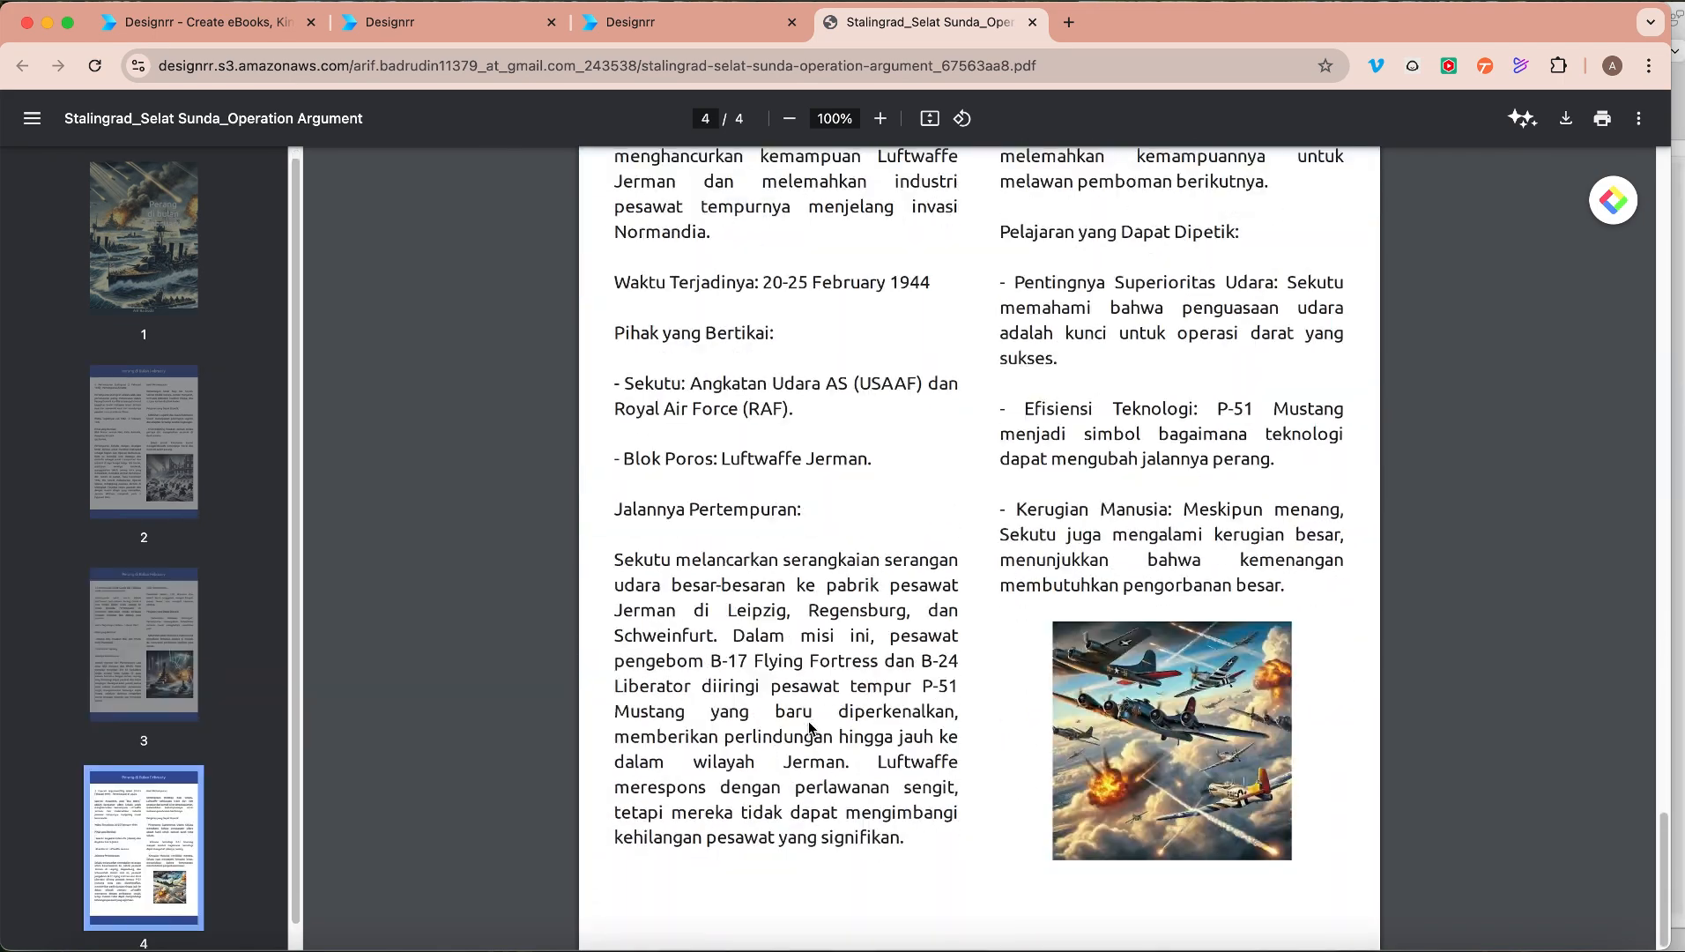
{"action": "scroll", "coordinate": [809, 727], "scroll_direction": "up", "scroll_amount": 20}
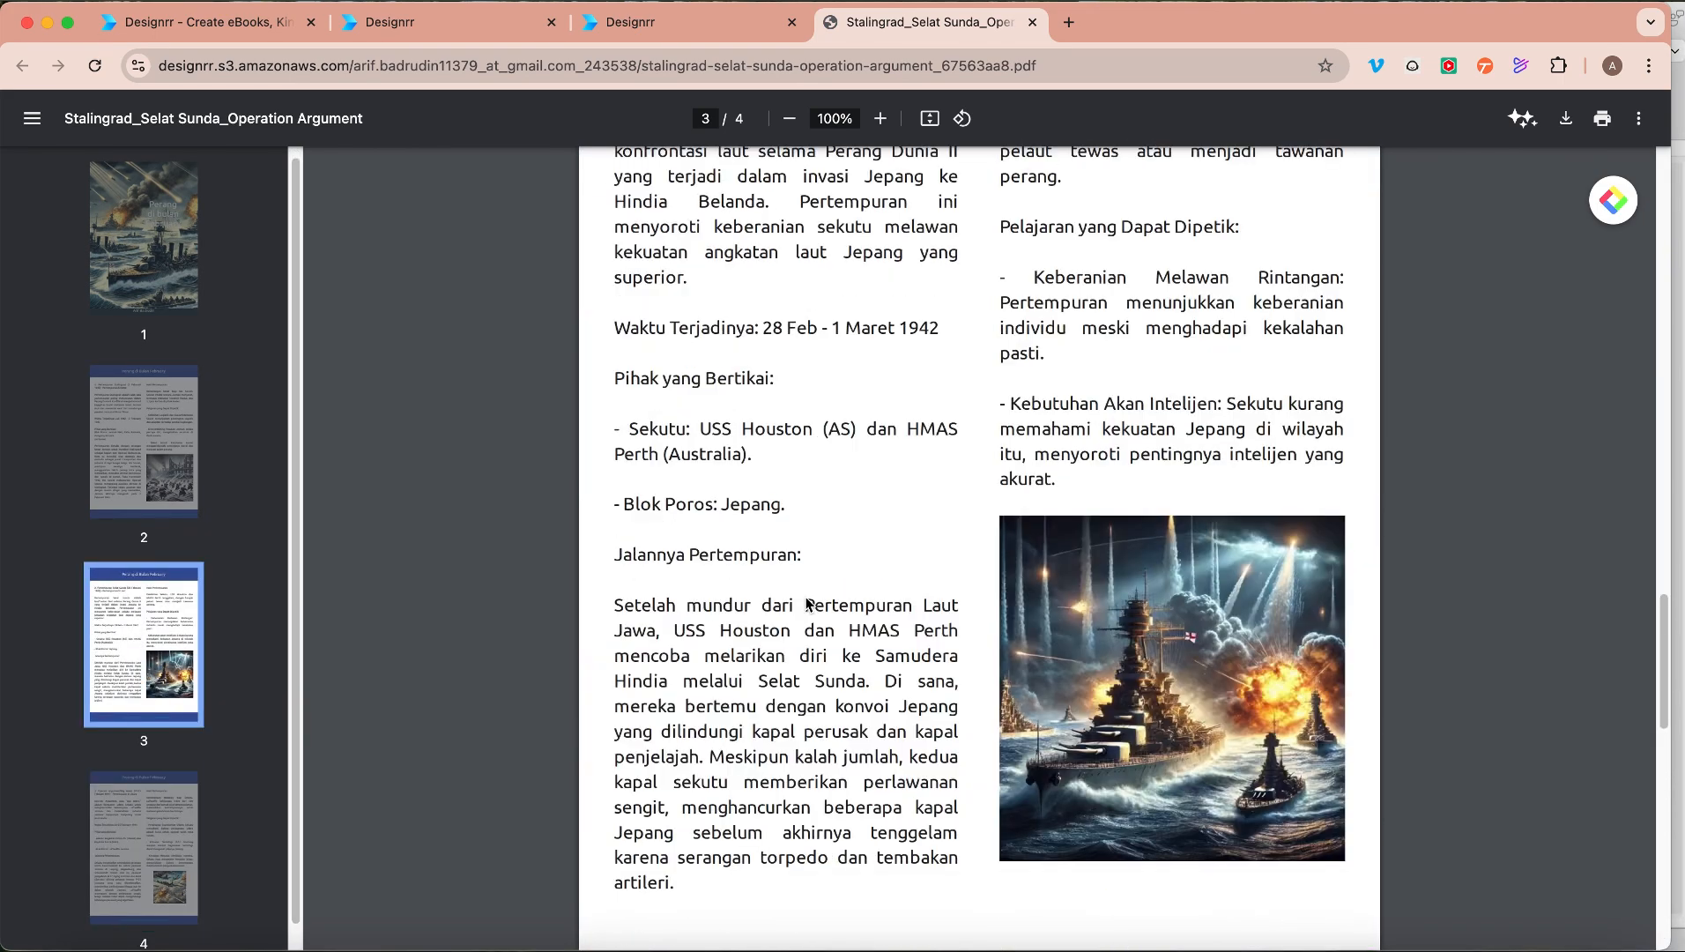
{"action": "scroll", "coordinate": [803, 581], "scroll_direction": "up", "scroll_amount": 15}
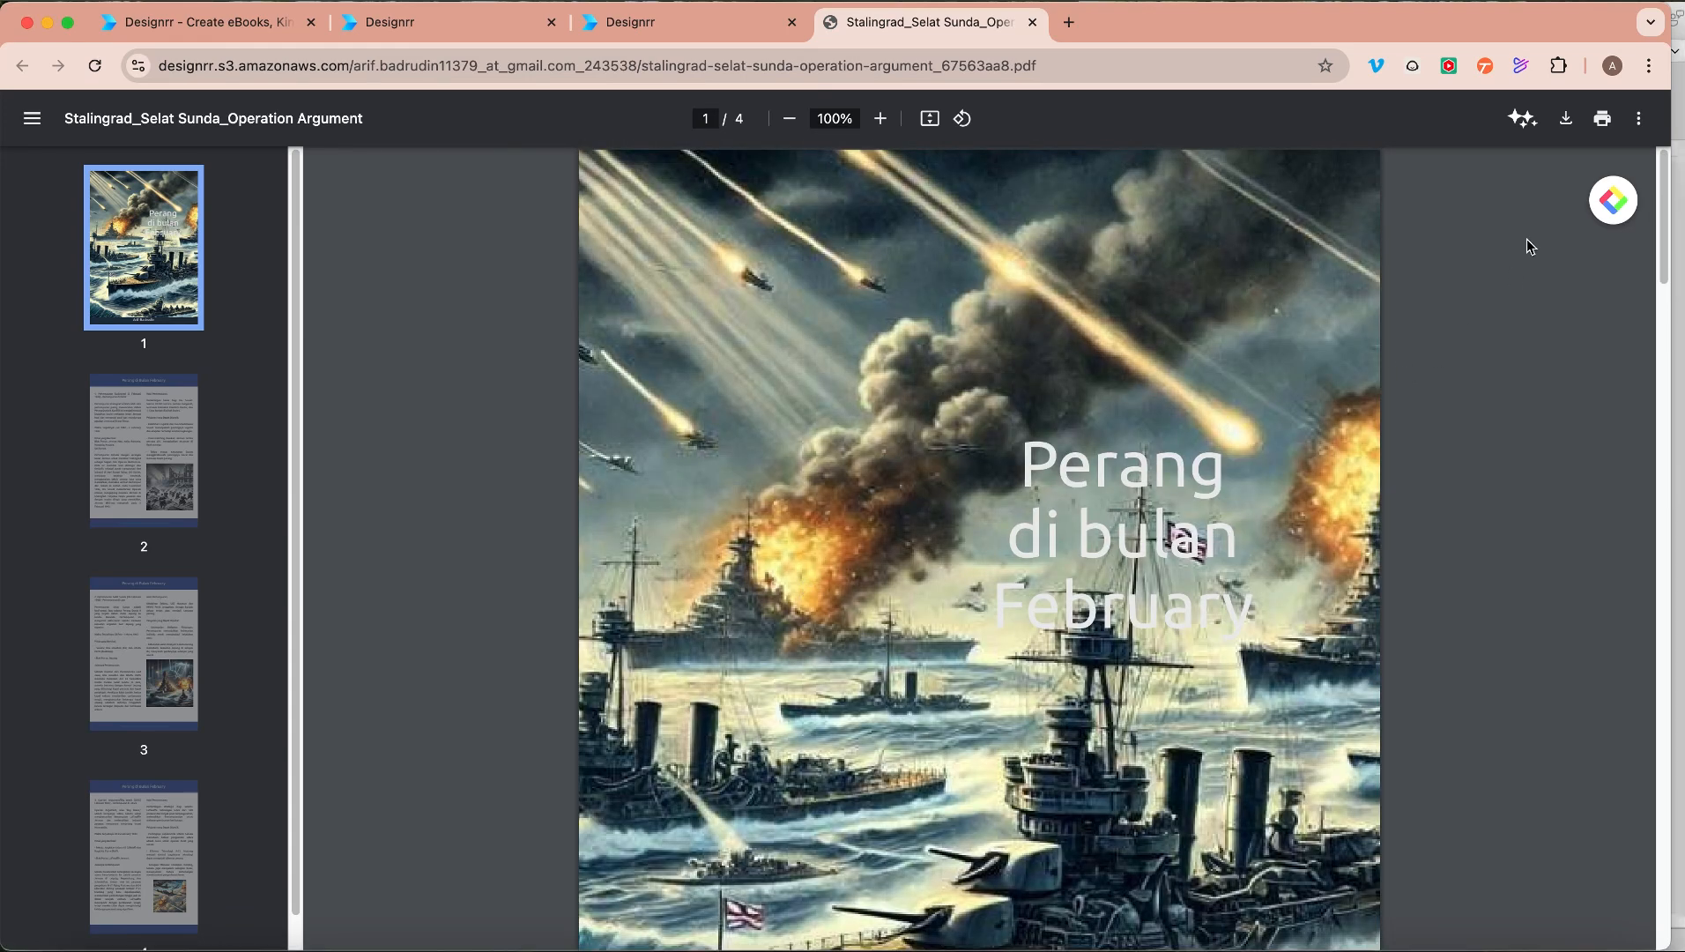
Save the PDF in the Pertempuran February folder, close the file and return to the eBook builder.
{"action": "left_click", "coordinate": [1566, 119]}
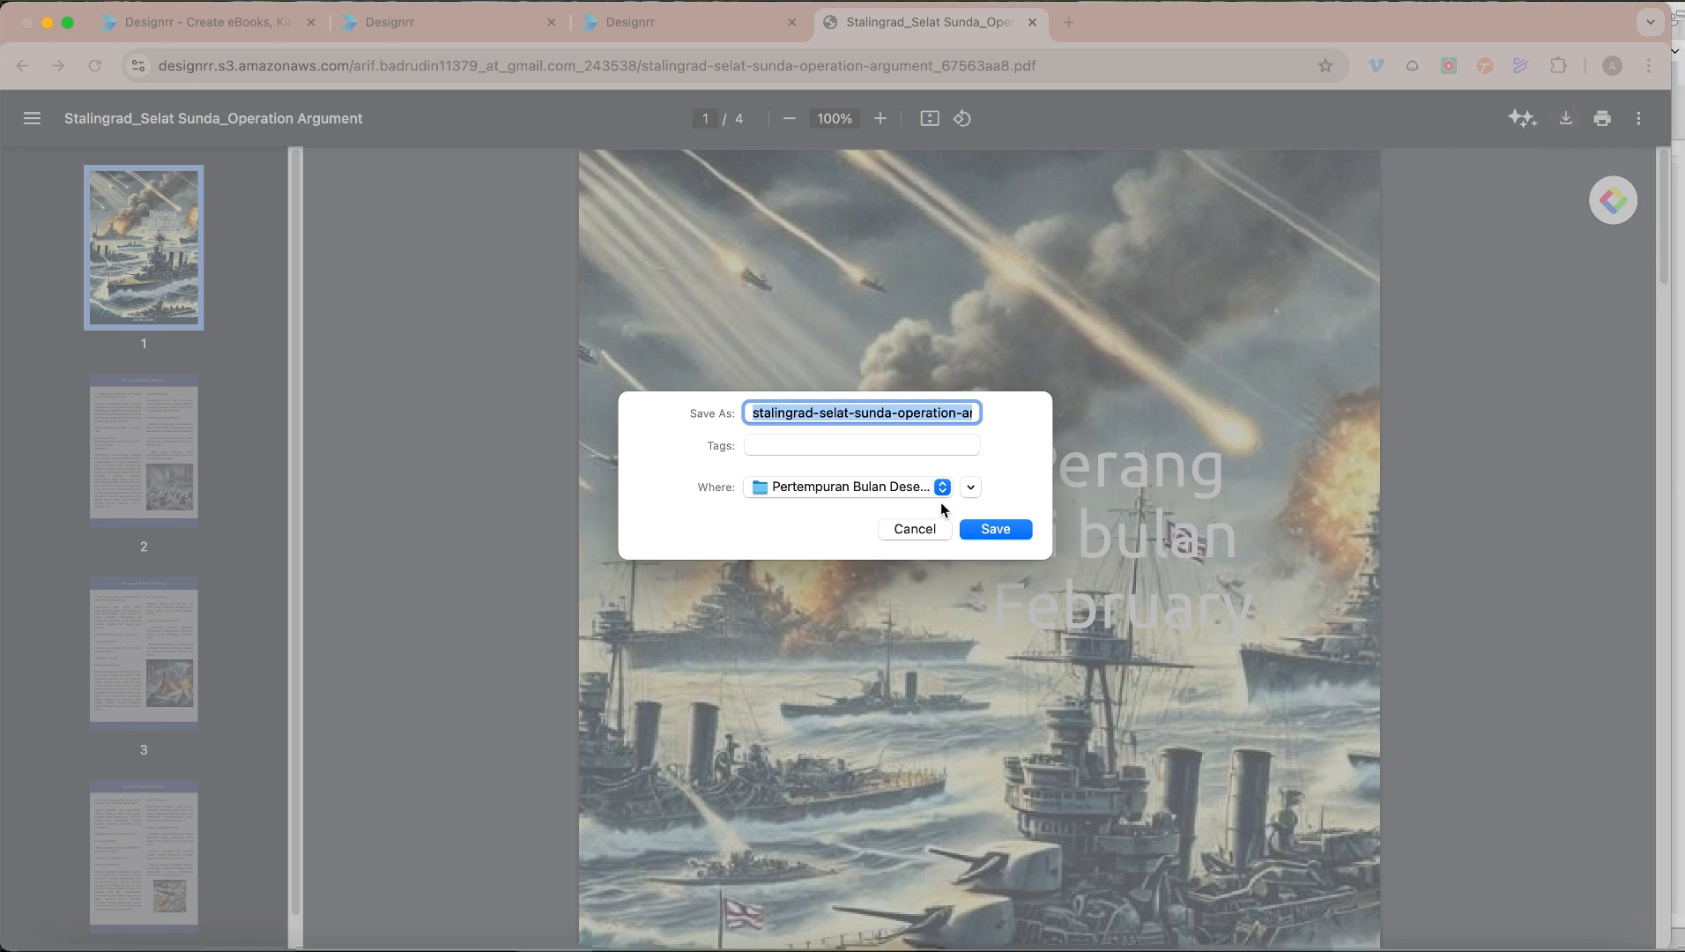
{"action": "left_click", "coordinate": [943, 490]}
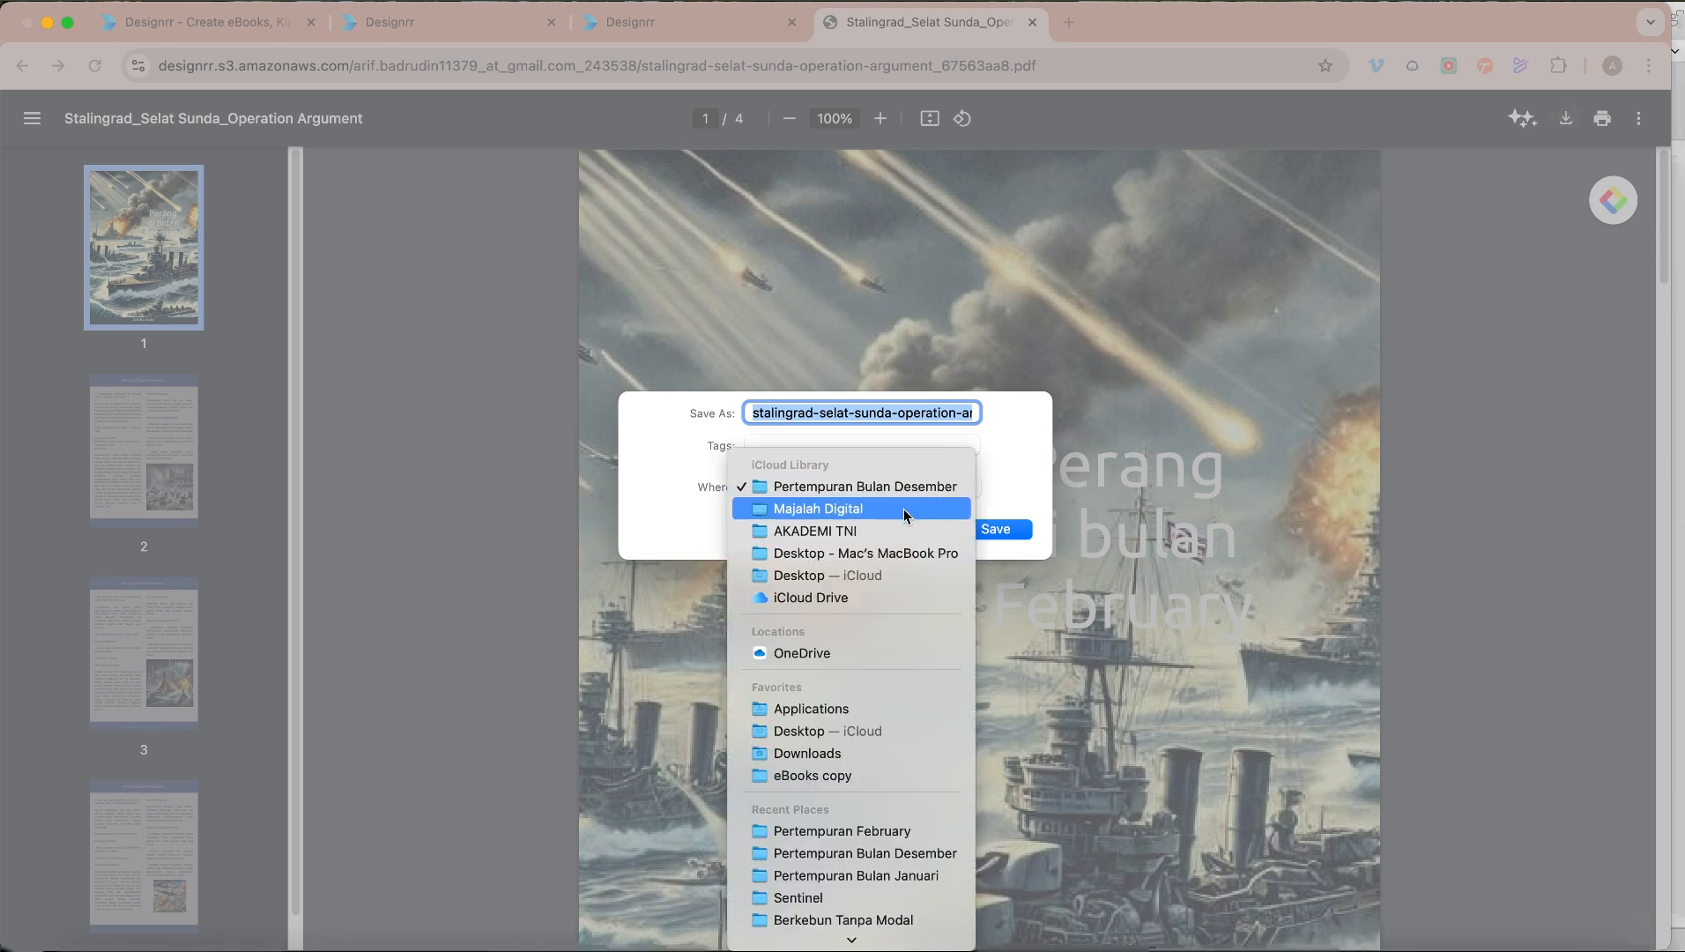
{"action": "left_click", "coordinate": [841, 832]}
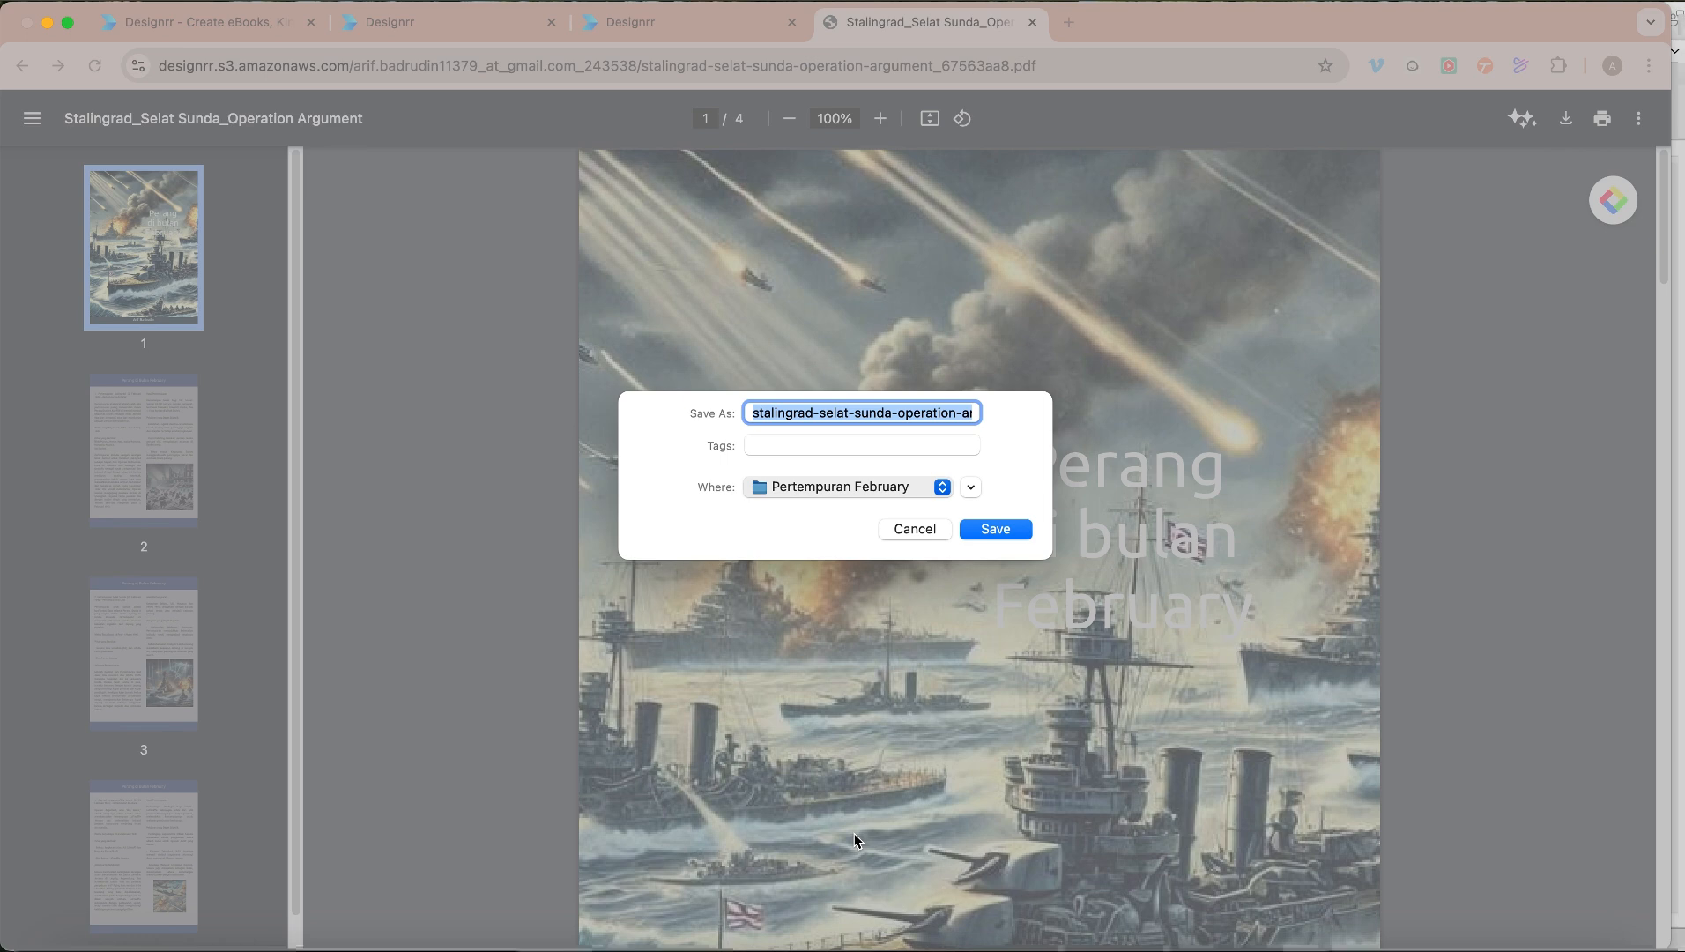
{"action": "left_click", "coordinate": [988, 531]}
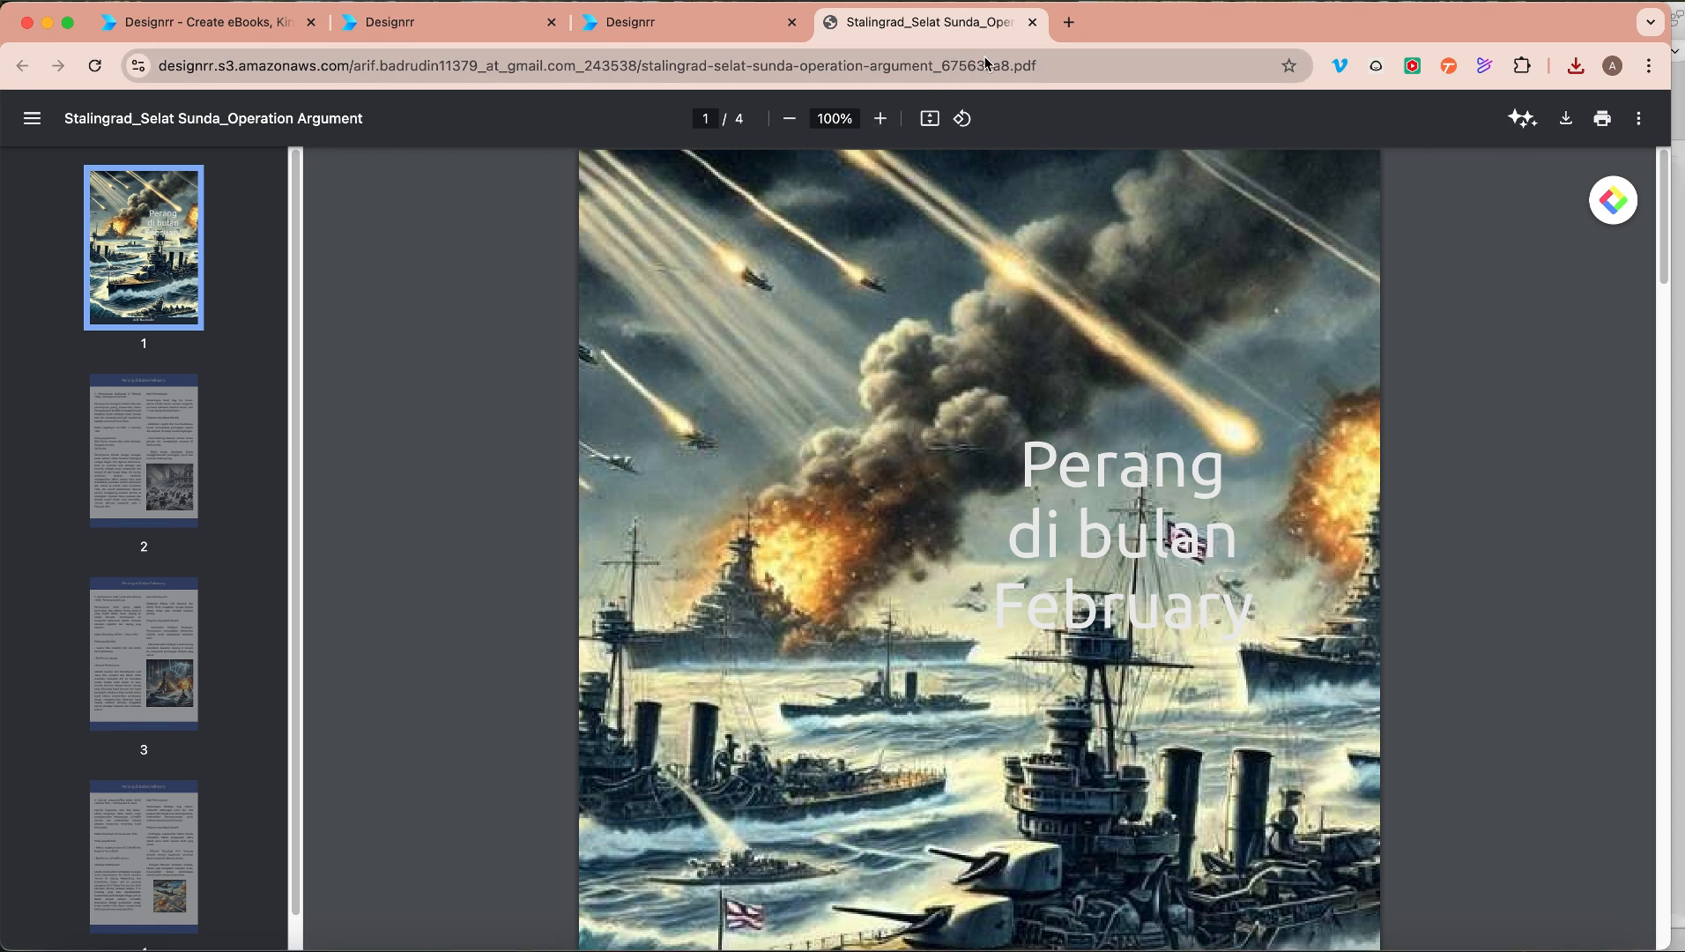
{"action": "left_click", "coordinate": [1033, 22]}
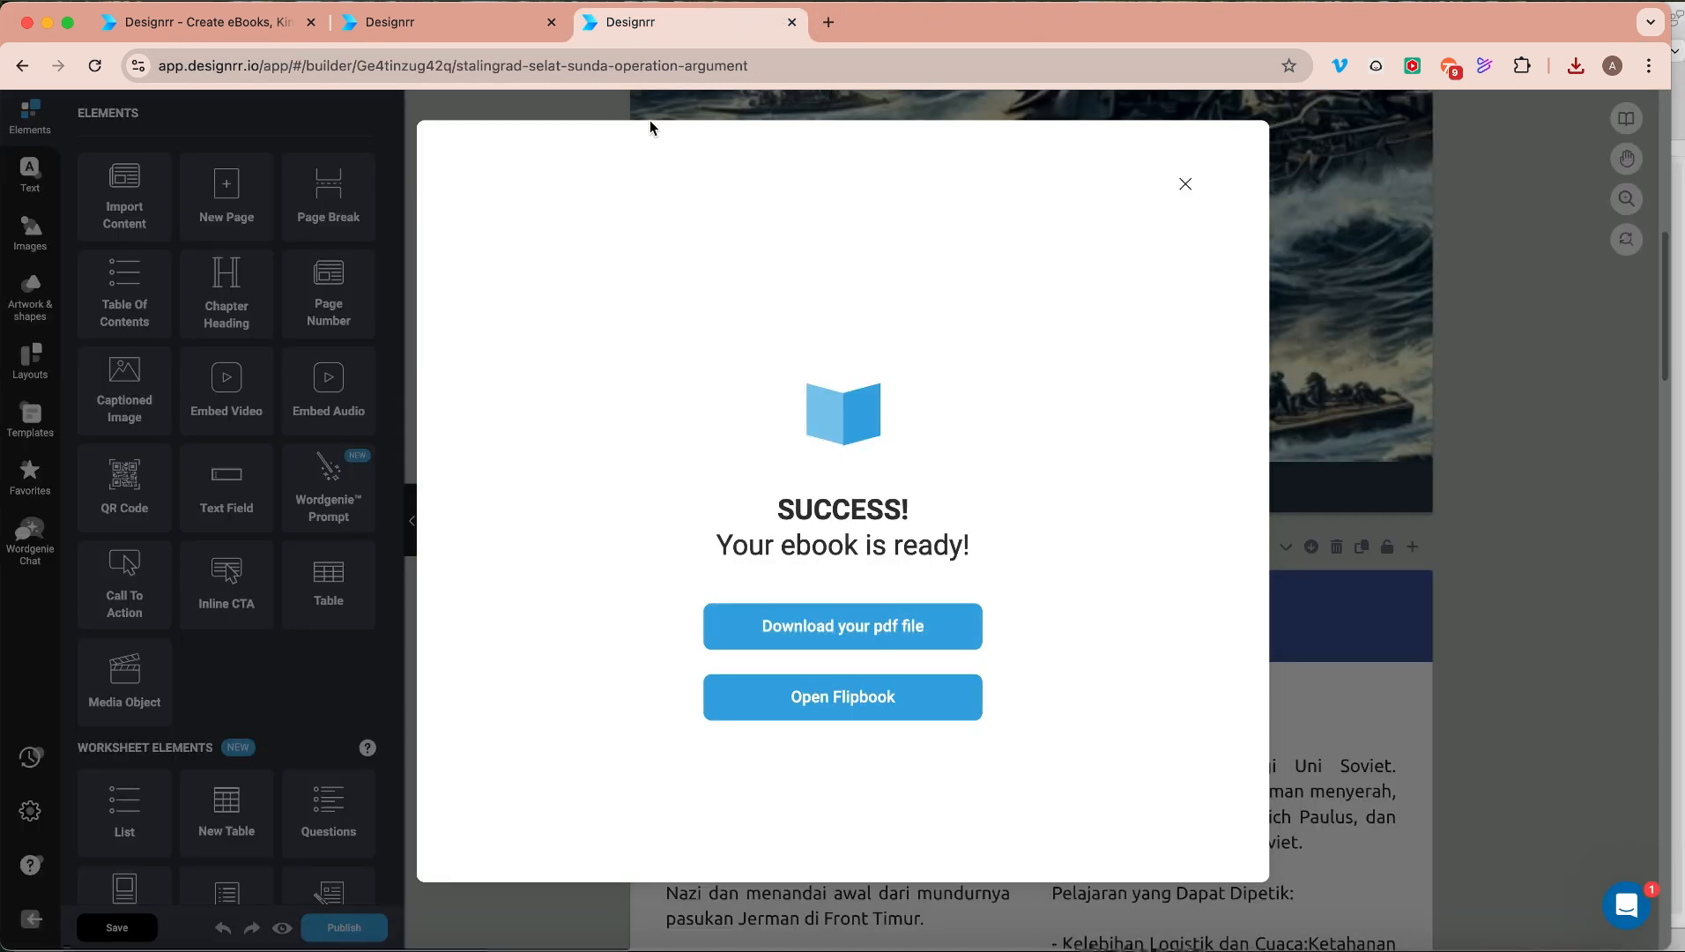
{"action": "left_click", "coordinate": [1185, 185]}
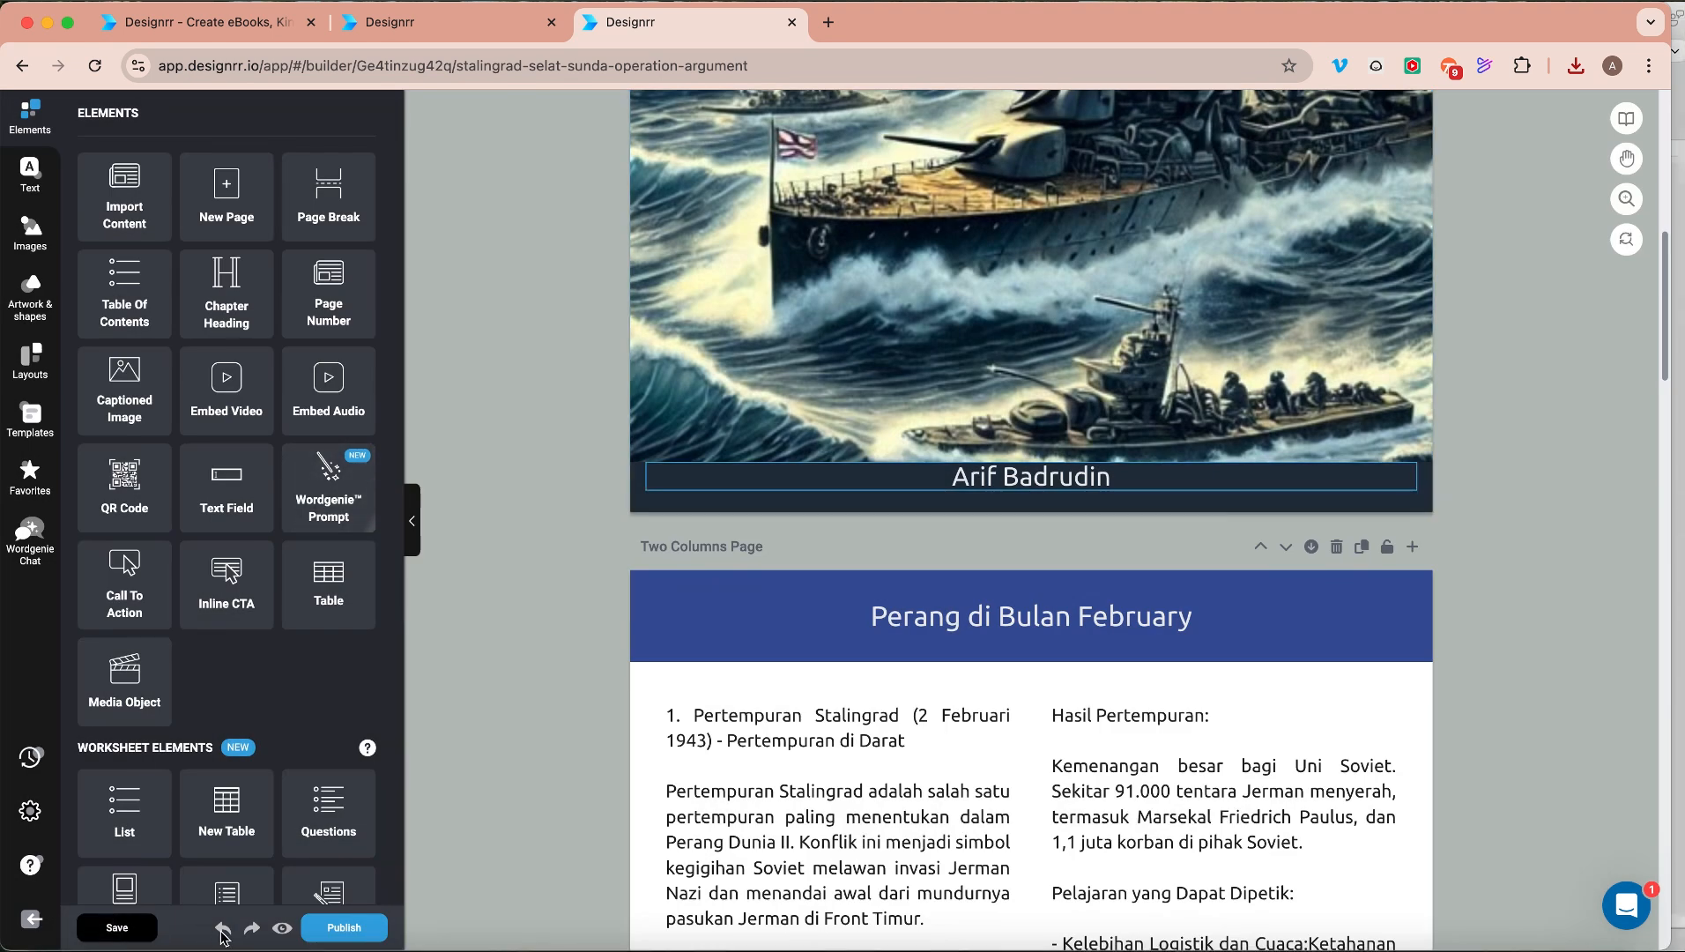
Leave the builder for the projects list and open the Cover & Mockup Creator for the Stalingrad_Selat Sunda eBook.
{"action": "left_click", "coordinate": [21, 67]}
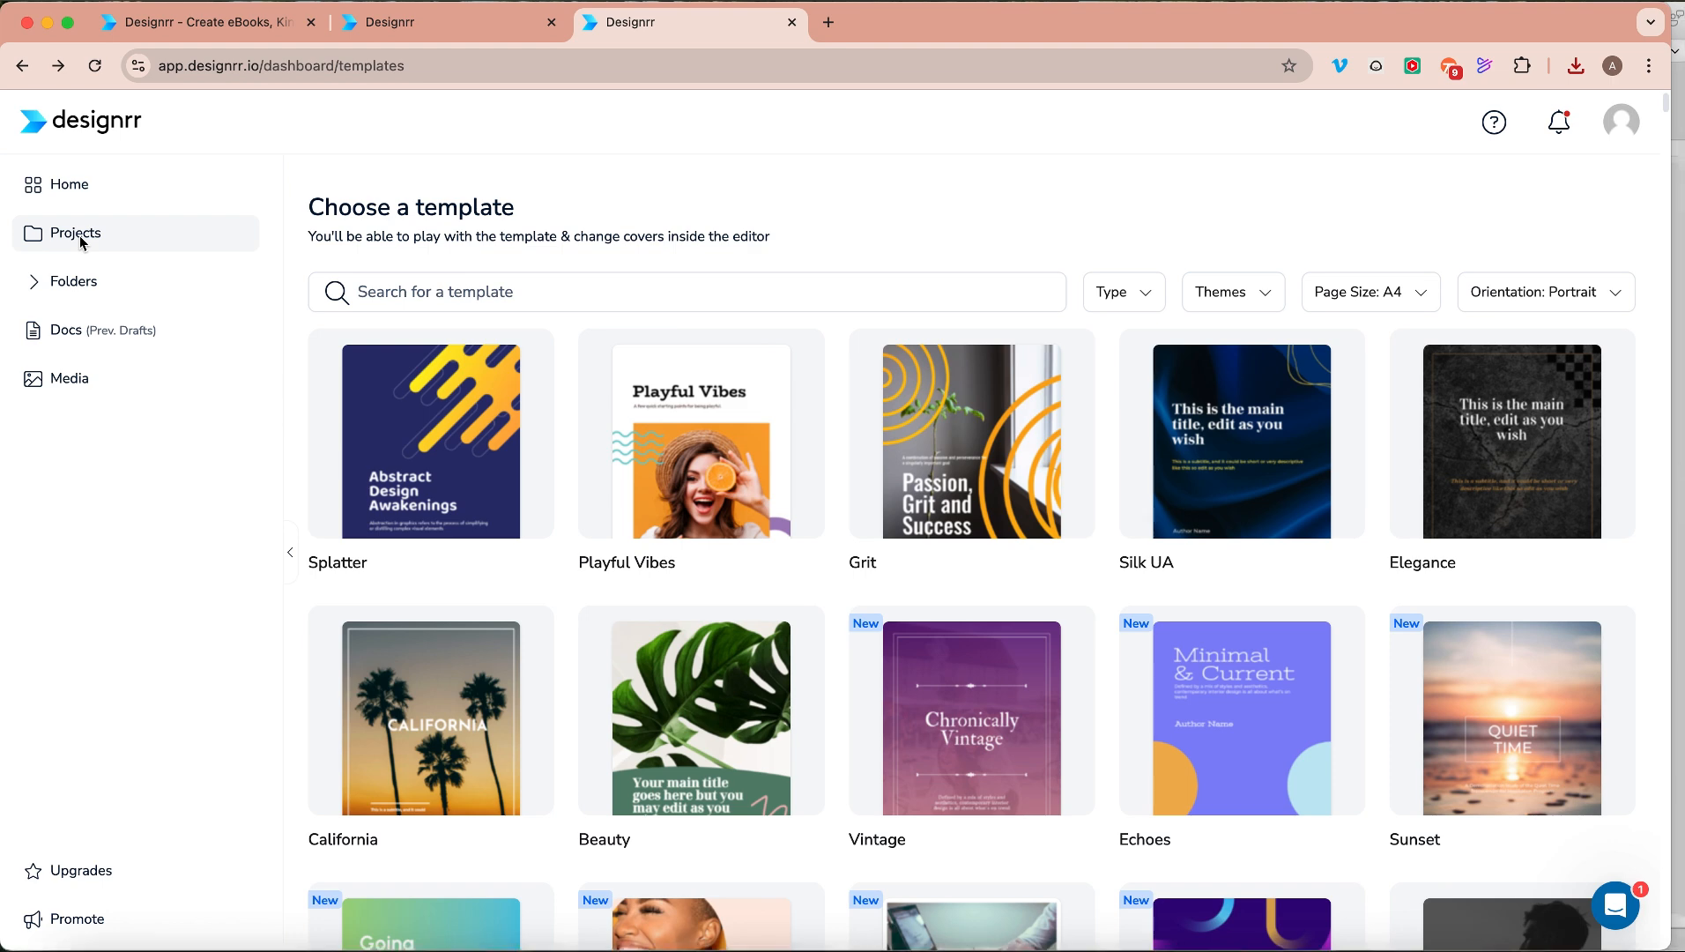
{"action": "left_click", "coordinate": [79, 235]}
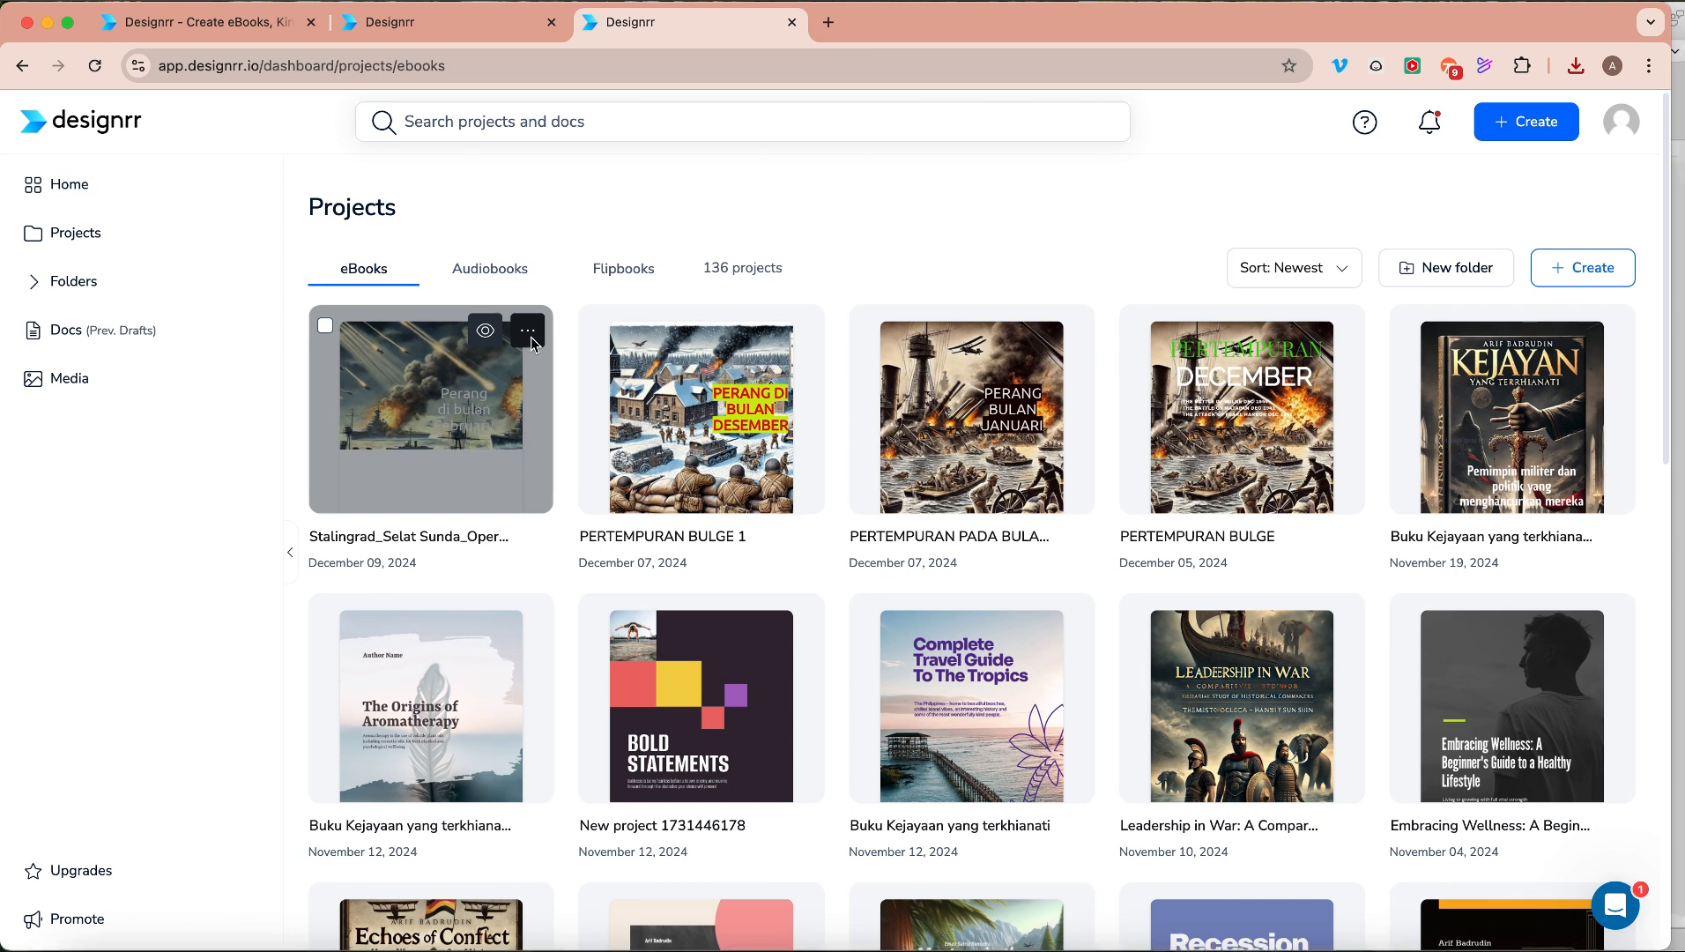
{"action": "left_click", "coordinate": [530, 340]}
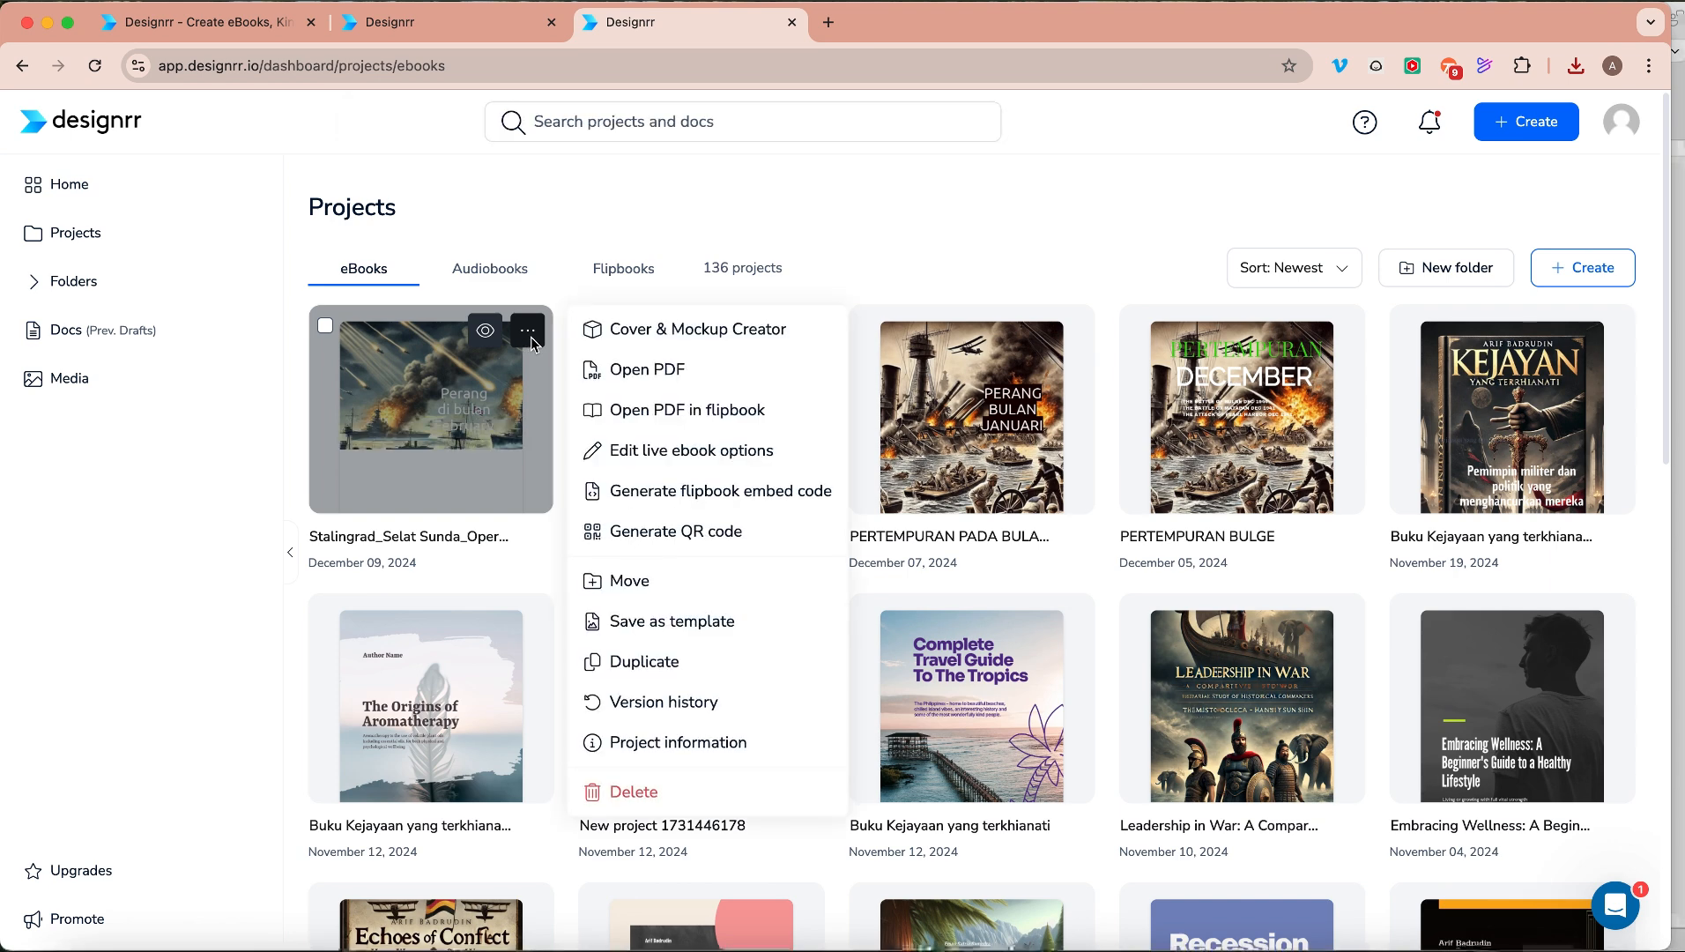
{"action": "left_click", "coordinate": [649, 335]}
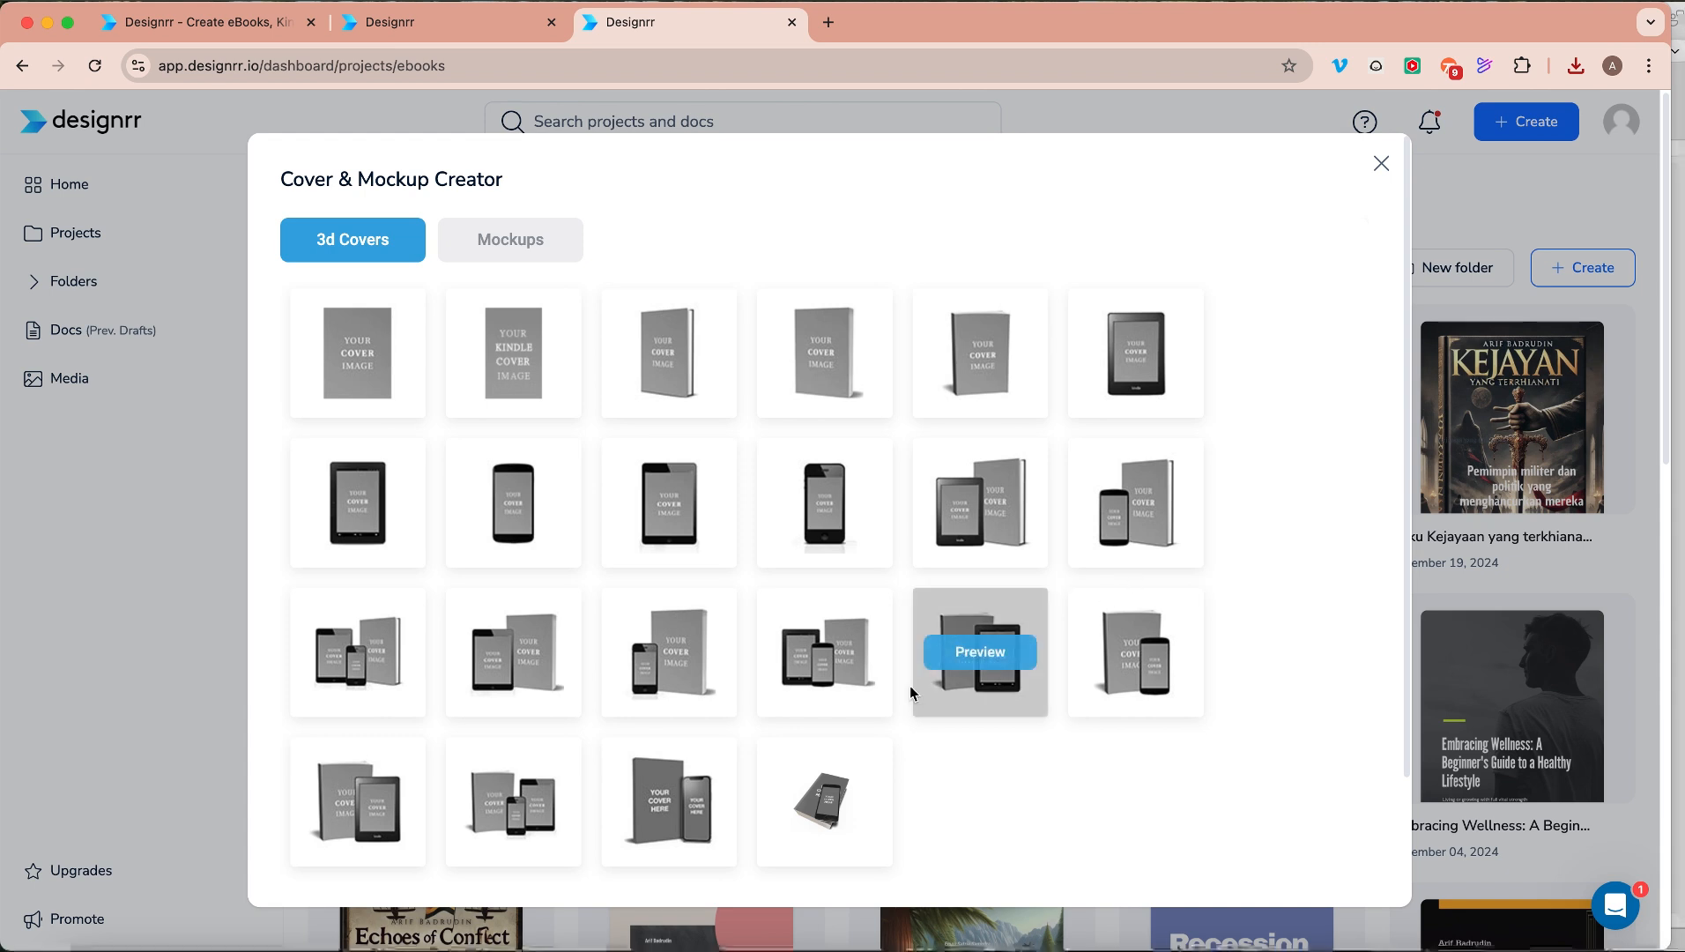
Preview the Softback + Tablet + Mobile 3D cover, save it as an image and close the Cover & Mockup Creator.
{"action": "left_click", "coordinate": [826, 691]}
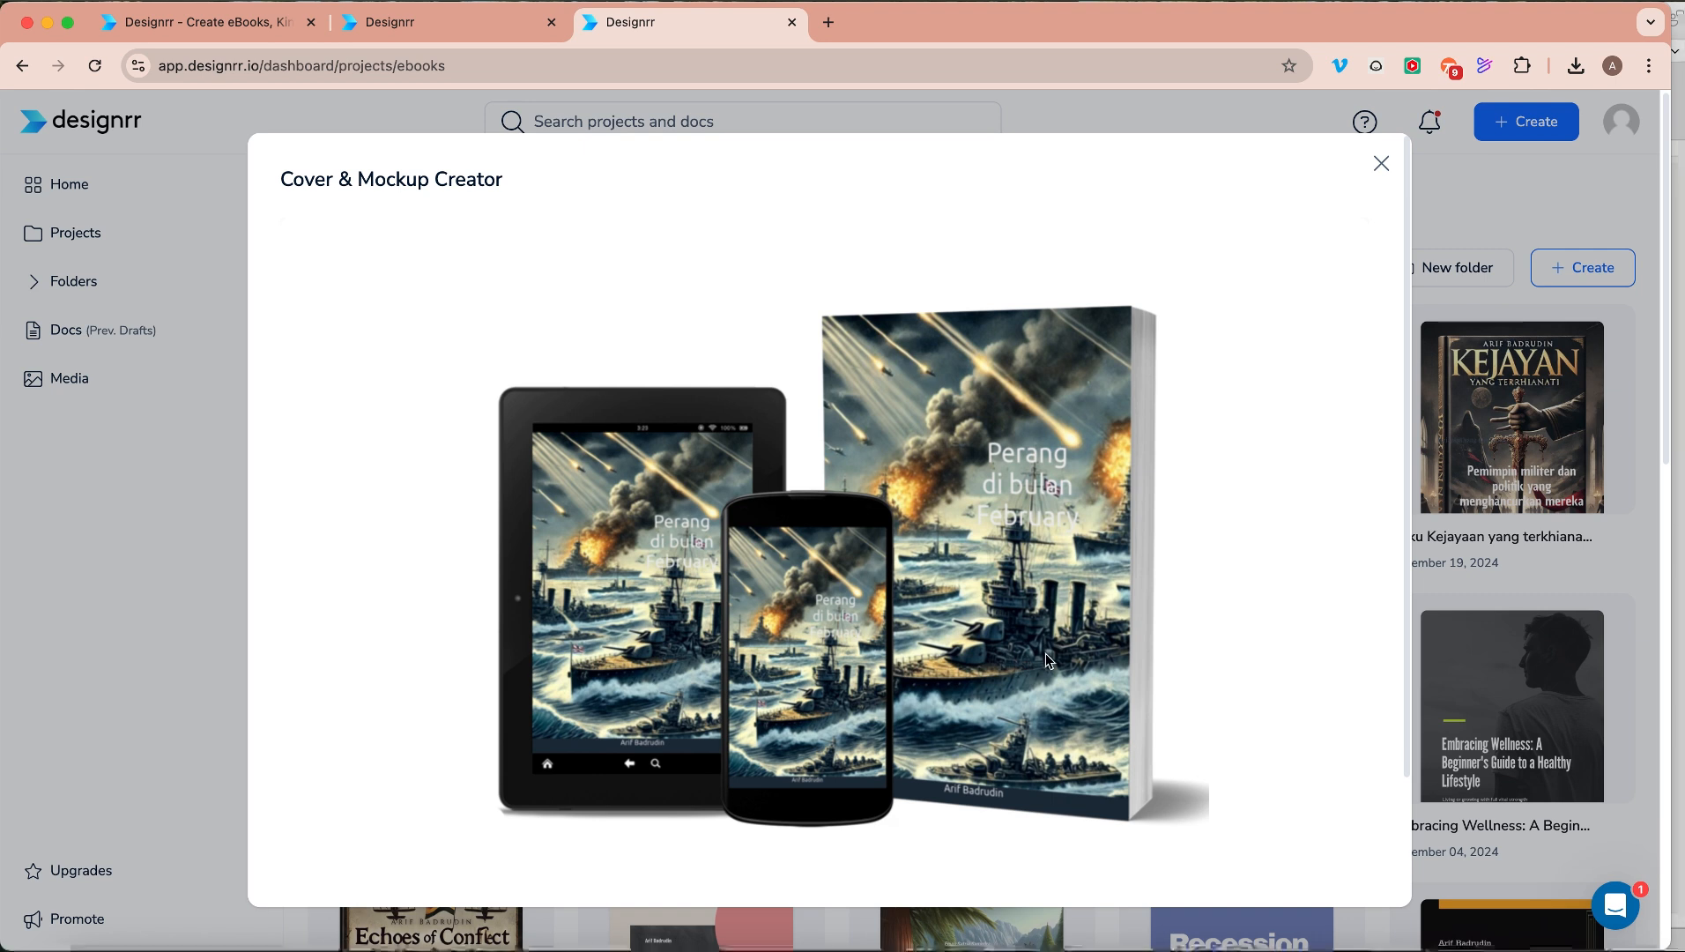
{"action": "scroll", "coordinate": [1043, 659], "scroll_direction": "down", "scroll_amount": 3}
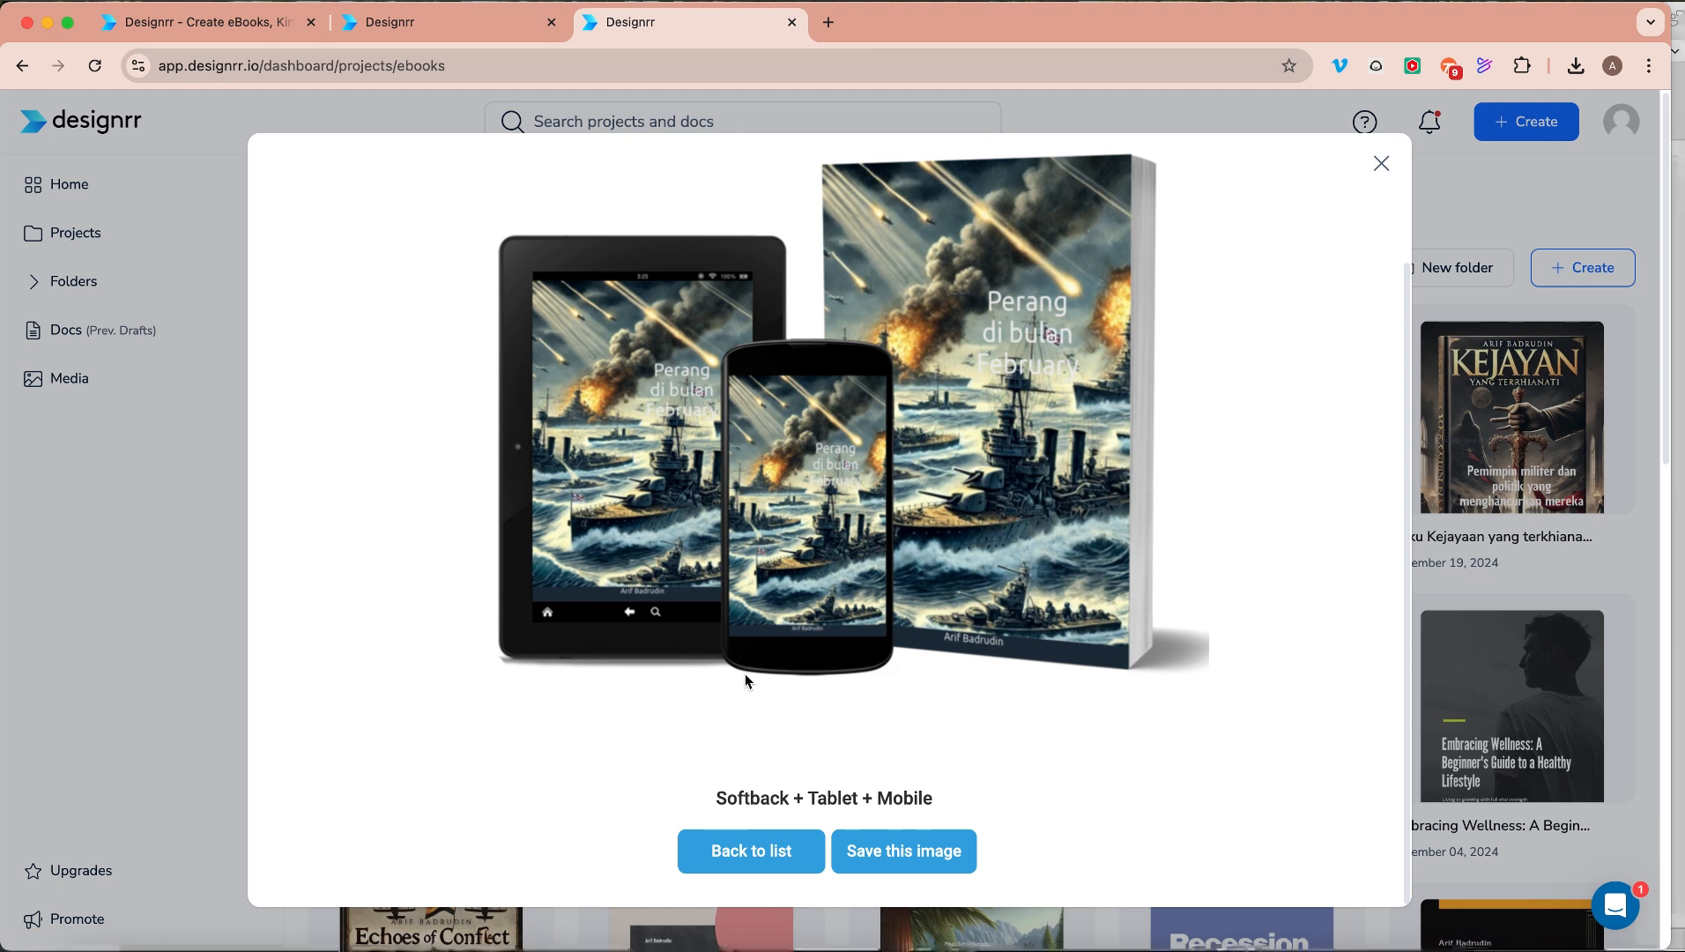
{"action": "left_click", "coordinate": [945, 861]}
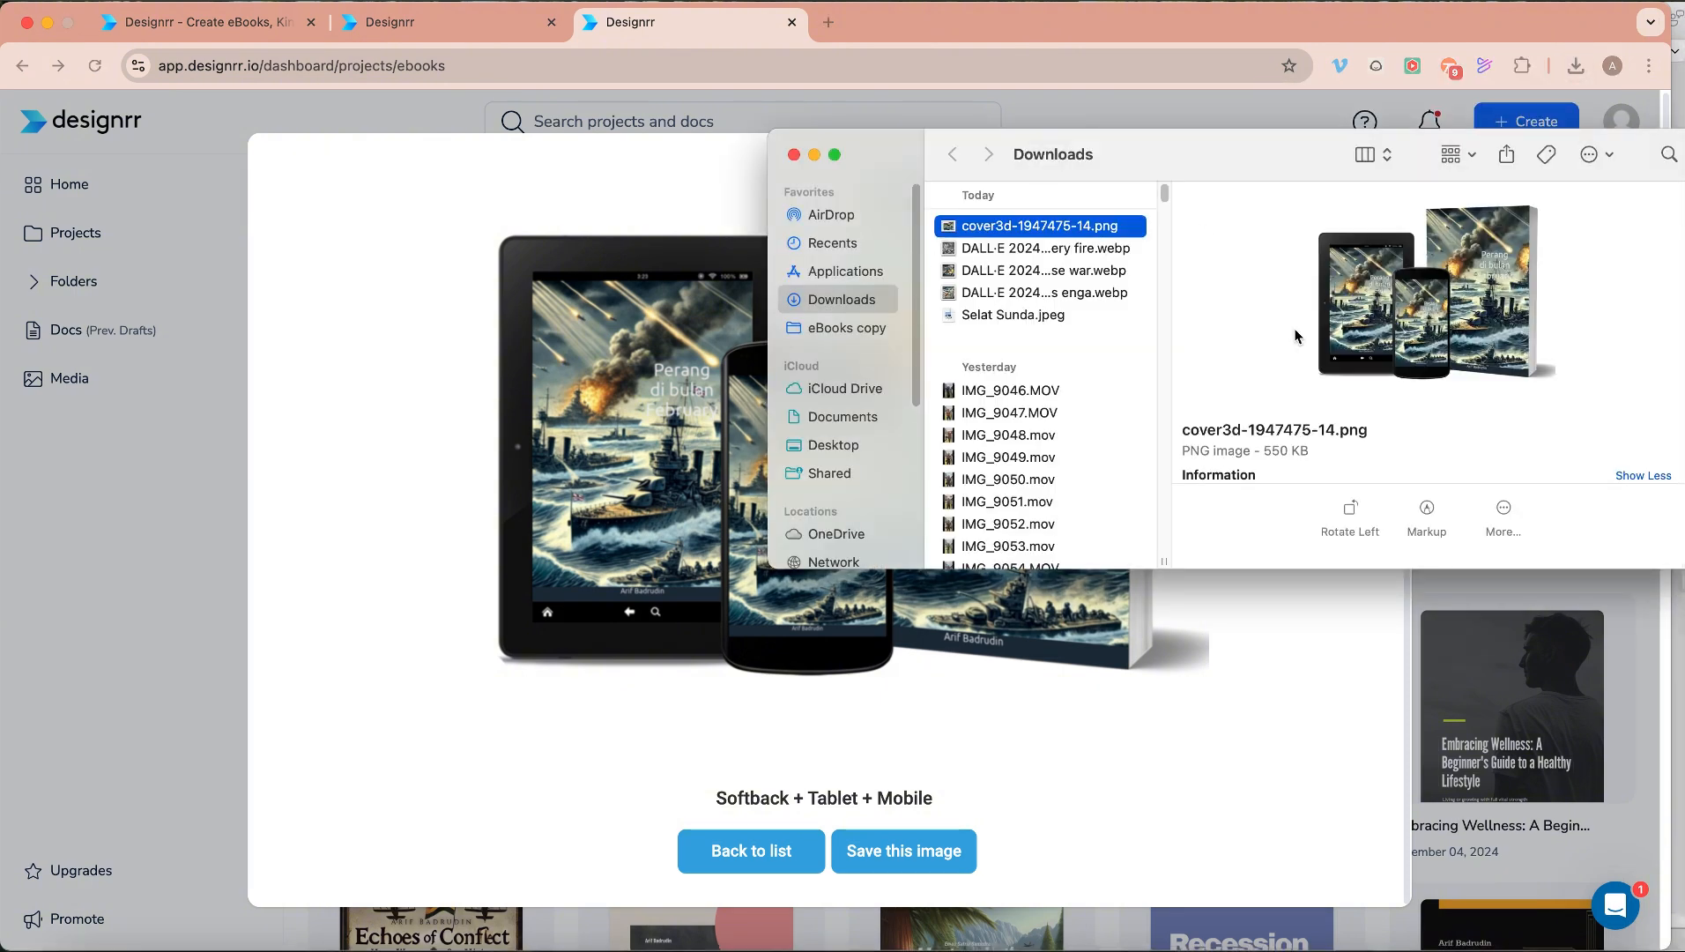
{"action": "left_click", "coordinate": [792, 156]}
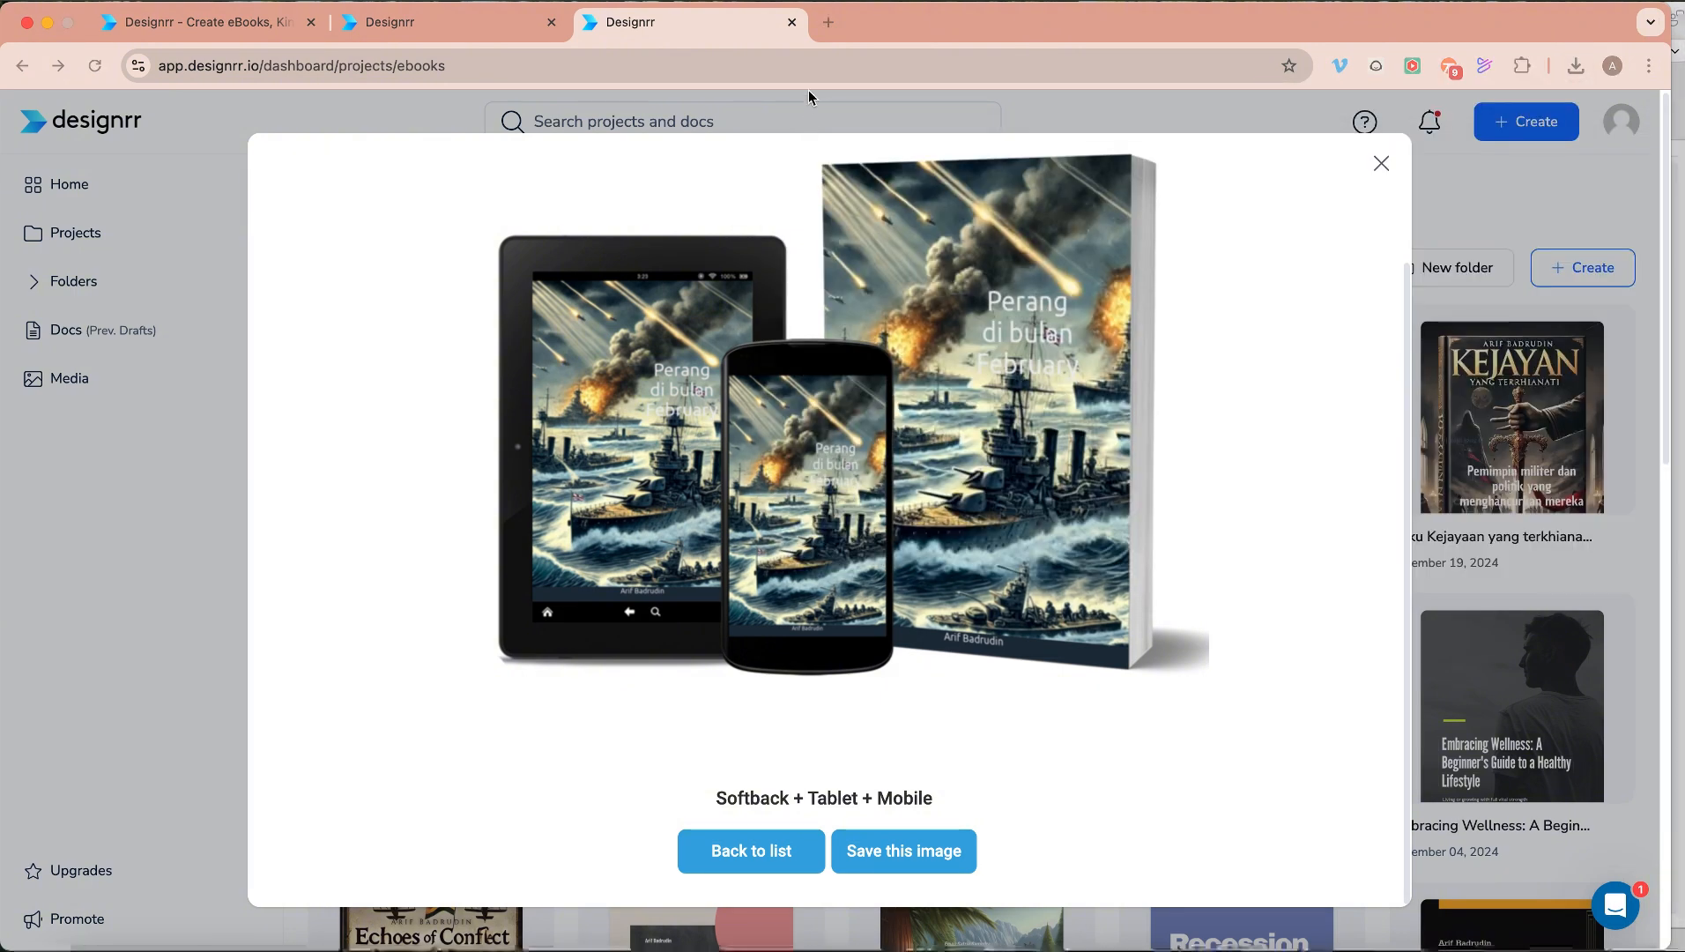
{"action": "left_click", "coordinate": [1381, 165]}
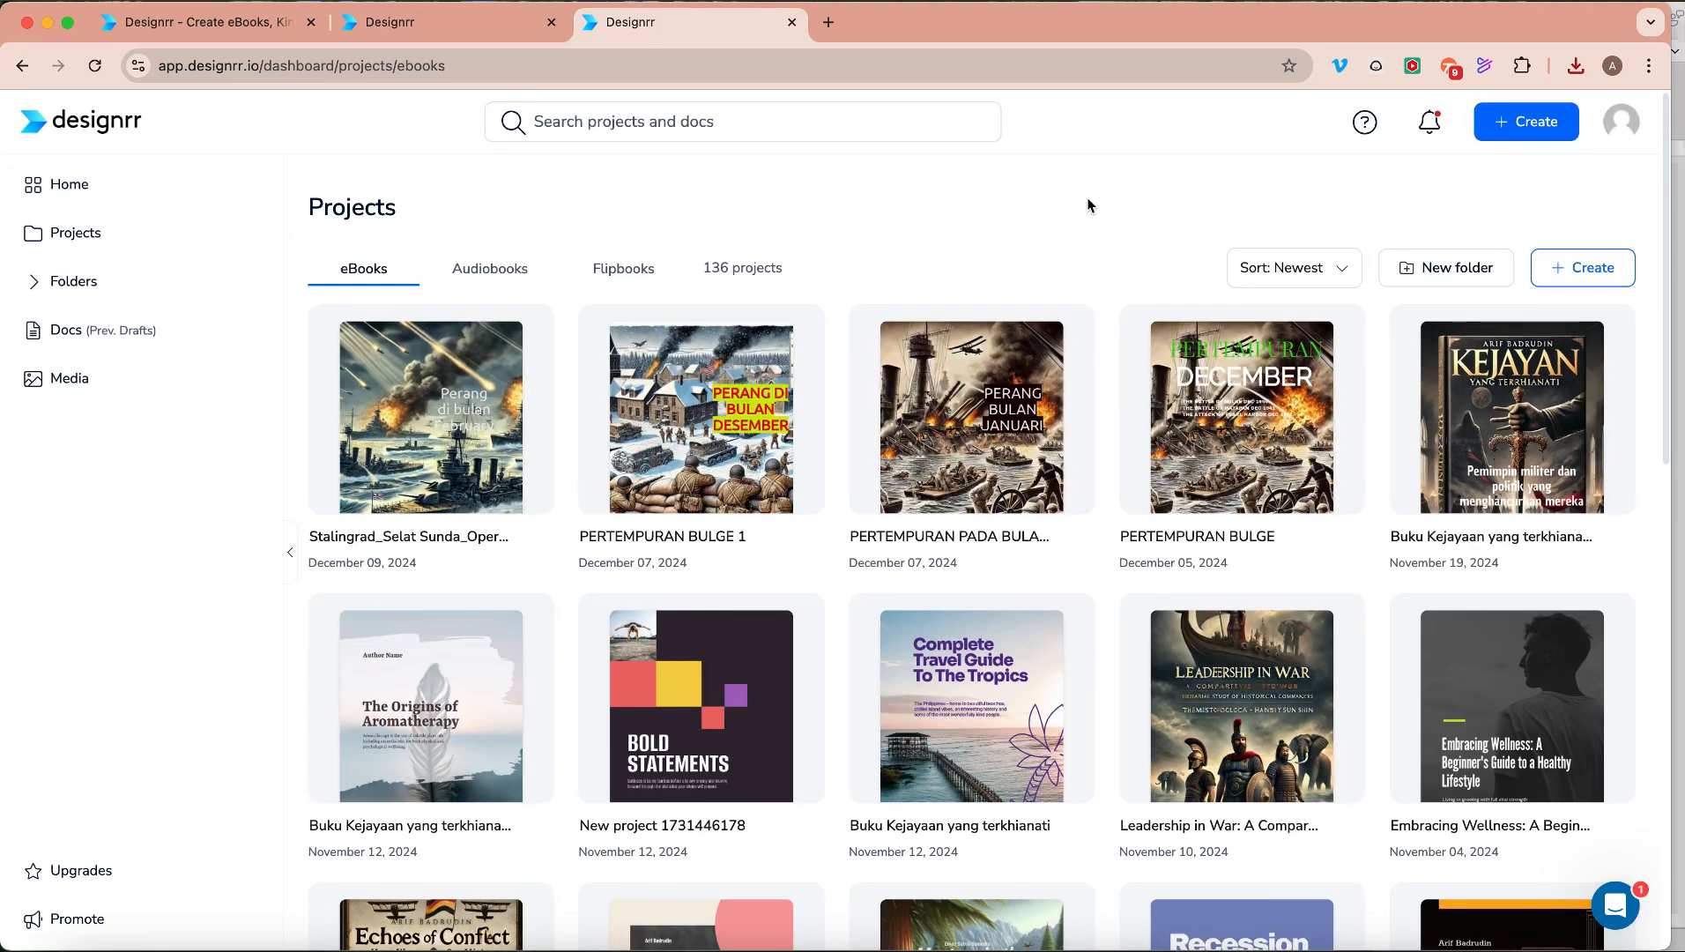